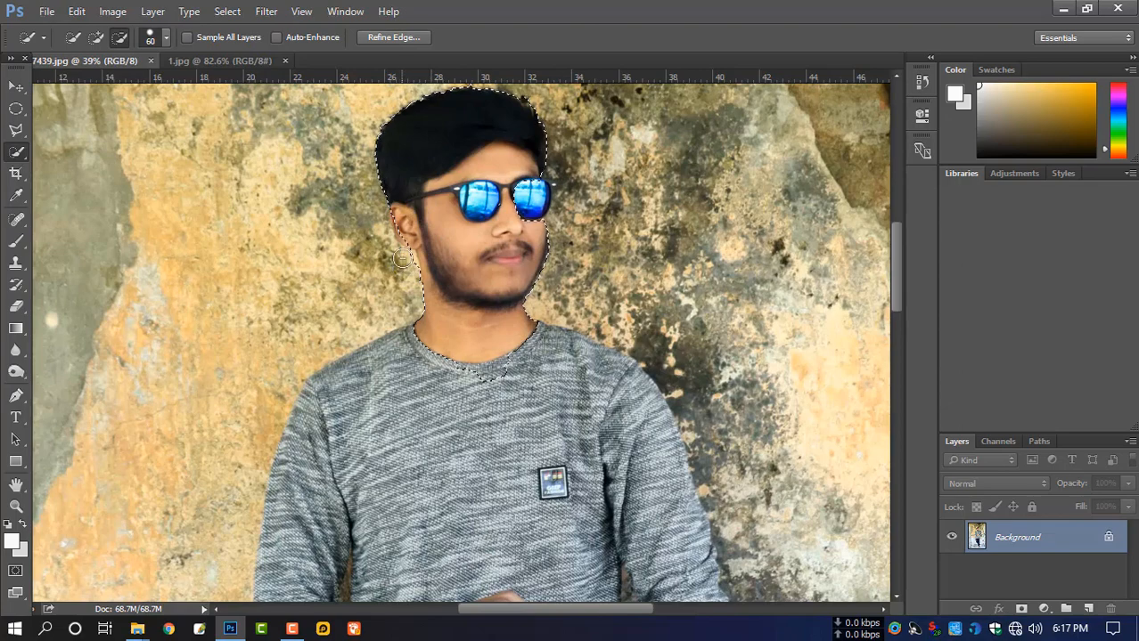
- Extend the quick selection from the man's head over his shoulders, sweater and both sleeves
{"action": "scroll", "coordinate": [401, 268], "scroll_direction": "down", "scroll_amount": 2}
{"action": "mouse_move", "coordinate": [407, 308]}
{"action": "left_mouse_down"}
{"action": "mouse_move", "coordinate": [337, 343]}
{"action": "mouse_move", "coordinate": [482, 374]}
{"action": "mouse_move", "coordinate": [650, 440]}
{"action": "mouse_move", "coordinate": [280, 494]}
{"action": "left_mouse_up"}
{"action": "scroll", "coordinate": [544, 295], "scroll_direction": "up", "scroll_amount": 1}
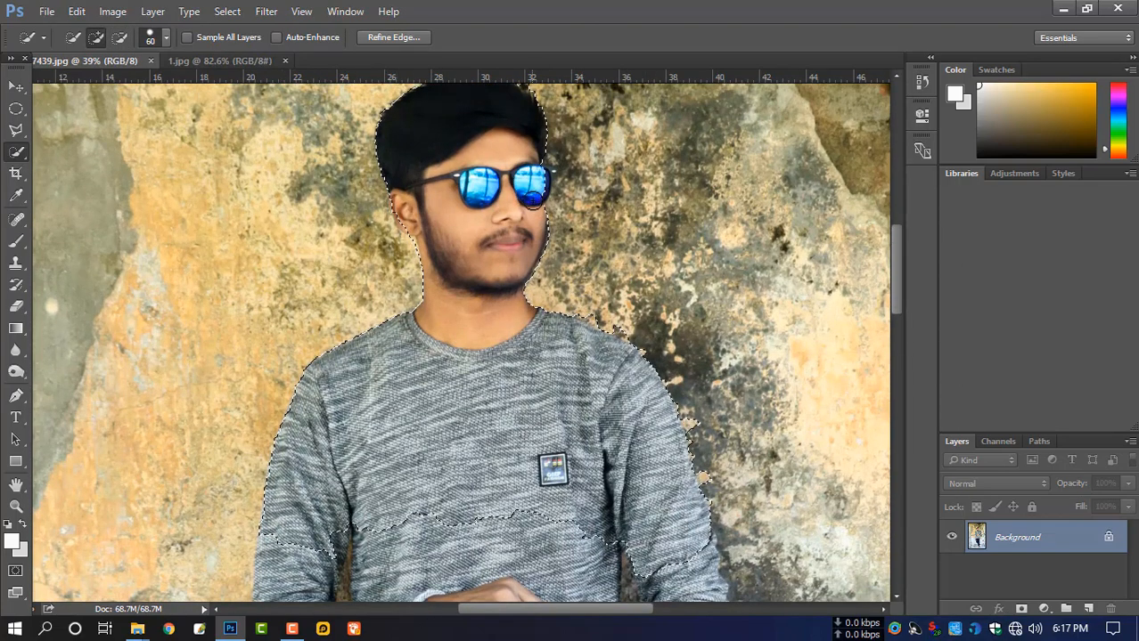
{"action": "scroll", "coordinate": [514, 216], "scroll_direction": "down", "scroll_amount": 3}
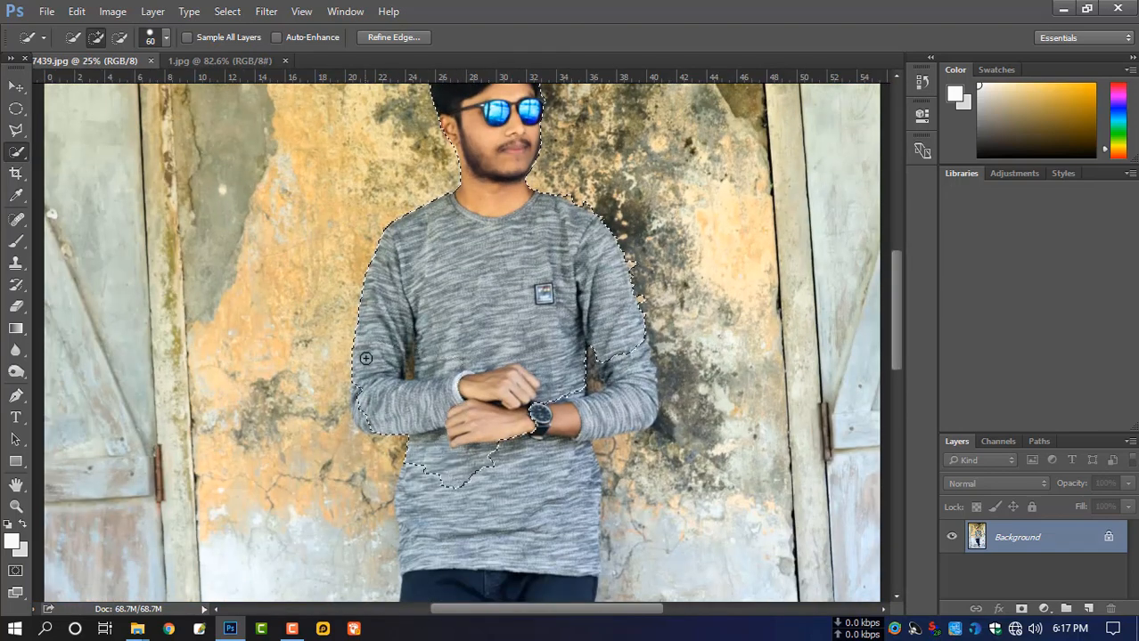
{"action": "left_click", "coordinate": [366, 423]}
{"action": "left_click_drag", "start_coordinate": [631, 379], "coordinate": [595, 419]}
{"action": "scroll", "coordinate": [592, 378], "scroll_direction": "down", "scroll_amount": 4}
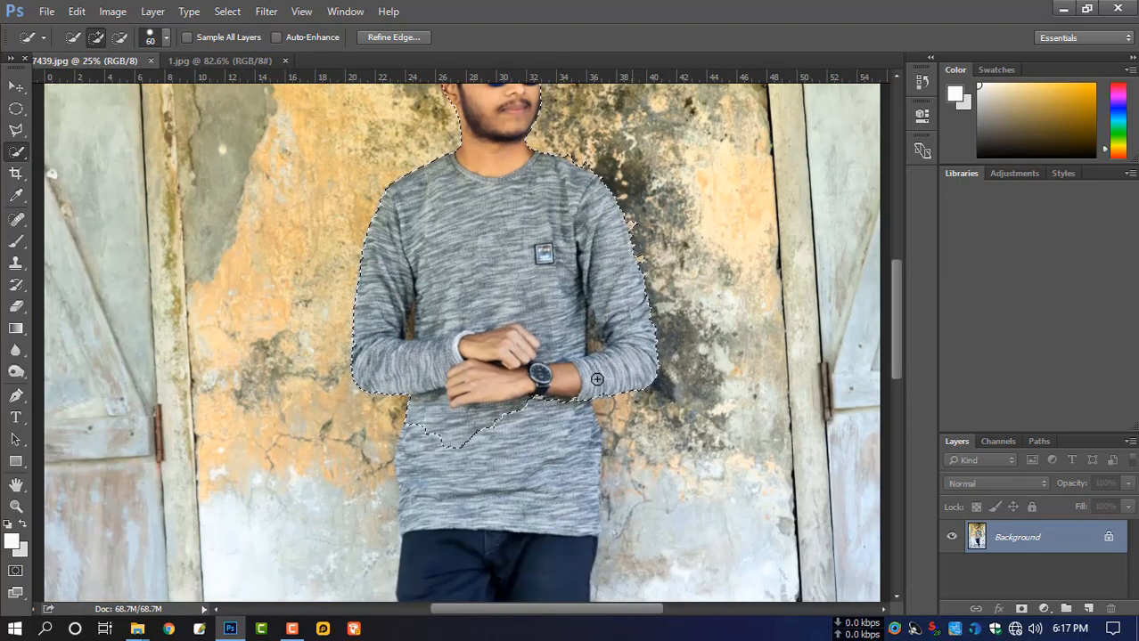
- Extend the quick selection over the lower sweater, the dark trousers and both tan shoes
{"action": "mouse_move", "coordinate": [538, 325]}
{"action": "left_mouse_down"}
{"action": "mouse_move", "coordinate": [543, 466]}
{"action": "mouse_move", "coordinate": [447, 493]}
{"action": "mouse_move", "coordinate": [440, 433]}
{"action": "left_mouse_up"}
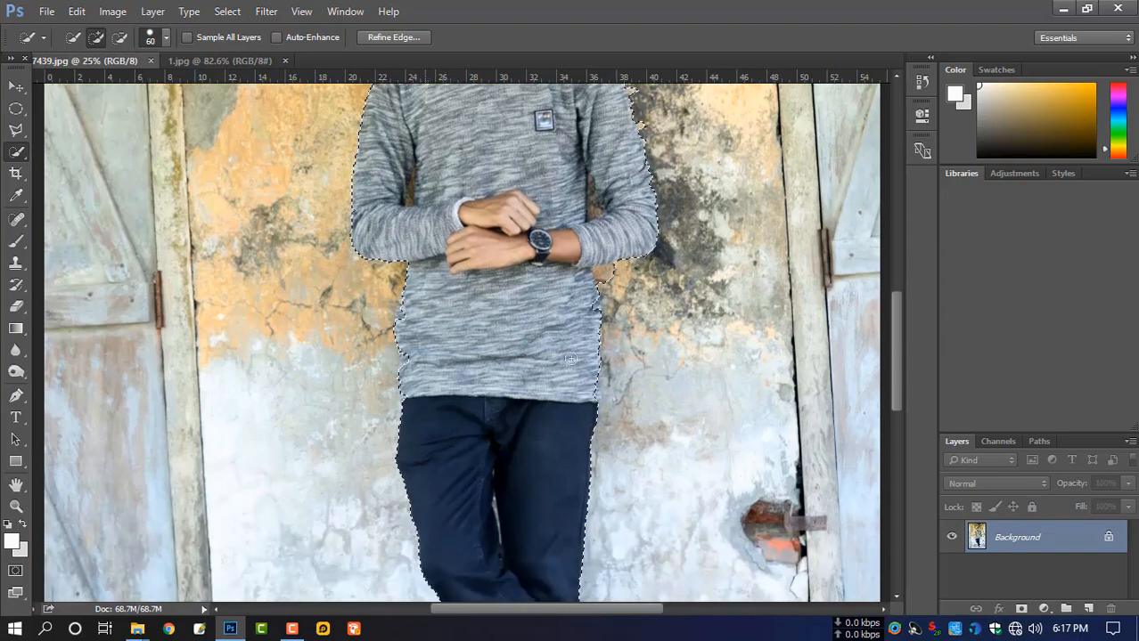
{"action": "scroll", "coordinate": [564, 359], "scroll_direction": "down", "scroll_amount": 3}
{"action": "scroll", "coordinate": [564, 359], "scroll_direction": "down", "scroll_amount": 3}
{"action": "mouse_move", "coordinate": [636, 445]}
{"action": "left_mouse_down"}
{"action": "mouse_move", "coordinate": [656, 484]}
{"action": "mouse_move", "coordinate": [602, 496]}
{"action": "mouse_move", "coordinate": [599, 482]}
{"action": "mouse_move", "coordinate": [531, 536]}
{"action": "mouse_move", "coordinate": [519, 559]}
{"action": "mouse_move", "coordinate": [506, 510]}
{"action": "left_mouse_up"}
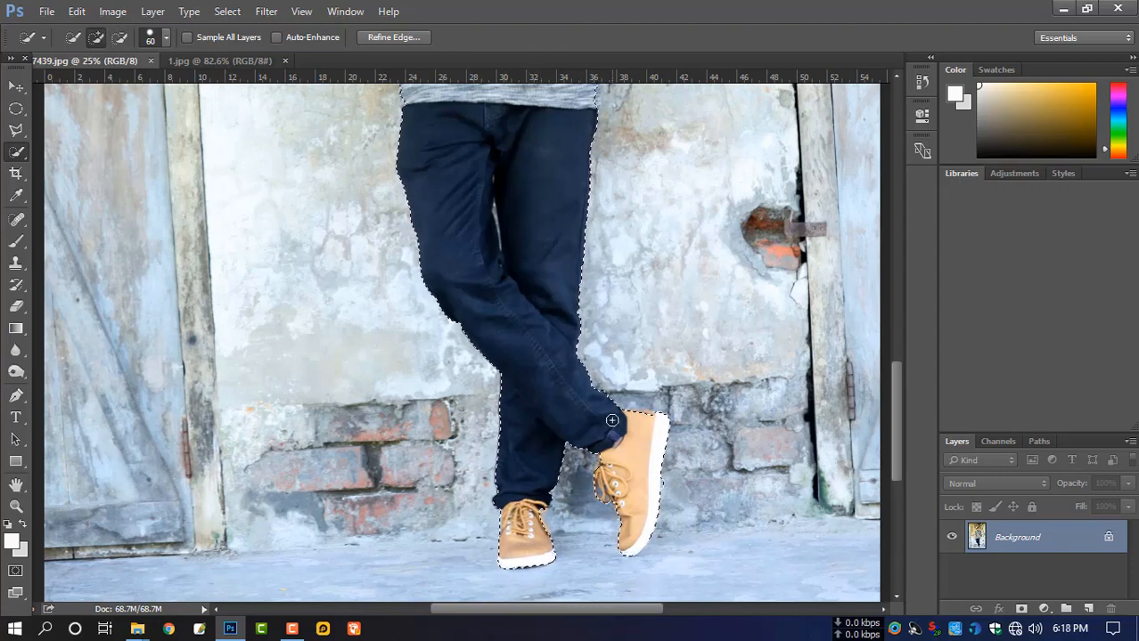
- Subtract the stray wall patches above the shoulder on the photo's right side from the selection with the Polygonal Lasso
{"action": "scroll", "coordinate": [598, 283], "scroll_direction": "up", "scroll_amount": 2}
{"action": "scroll", "coordinate": [599, 284], "scroll_direction": "up", "scroll_amount": 5}
{"action": "left_click", "coordinate": [16, 130]}
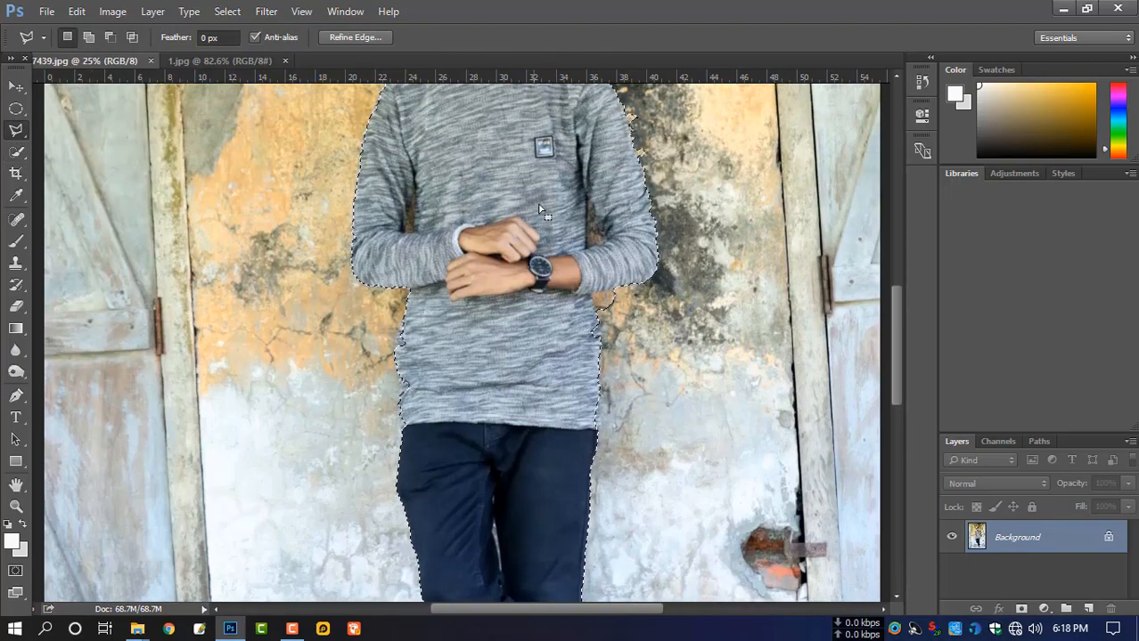
{"action": "left_click_drag", "start_coordinate": [533, 189], "coordinate": [531, 412]}
{"action": "scroll", "coordinate": [524, 223], "scroll_direction": "up", "scroll_amount": 15}
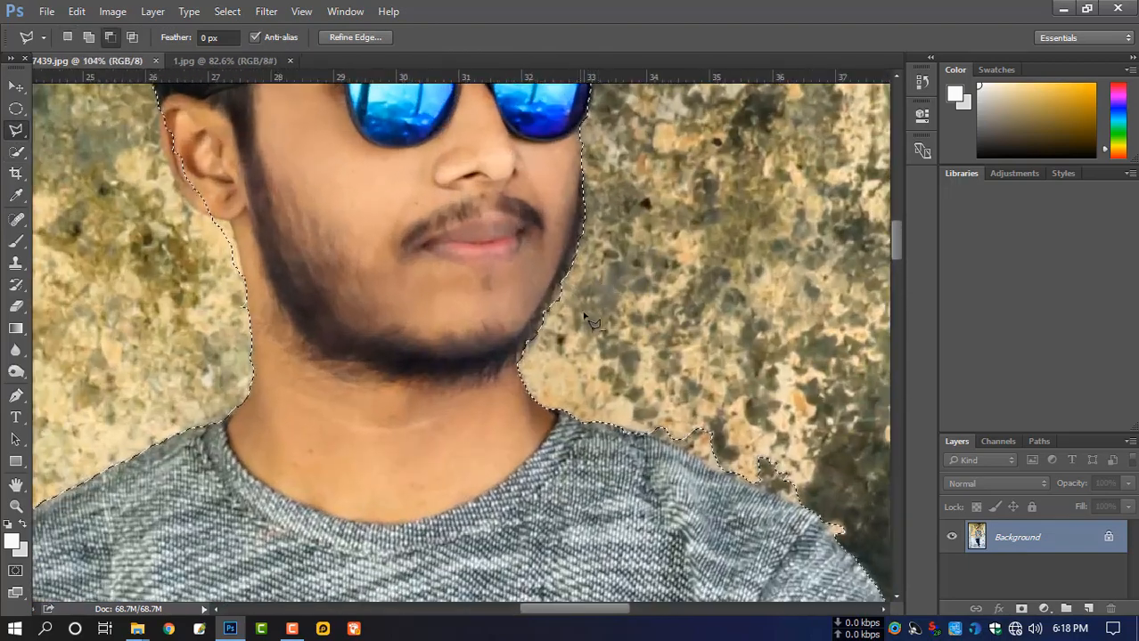
{"action": "left_click", "coordinate": [611, 415], "text": "alt"}
{"action": "left_click", "coordinate": [646, 438]}
{"action": "left_click", "coordinate": [722, 465]}
{"action": "left_click", "coordinate": [775, 490]}
{"action": "left_click", "coordinate": [796, 505]}
{"action": "left_click", "coordinate": [837, 446]}
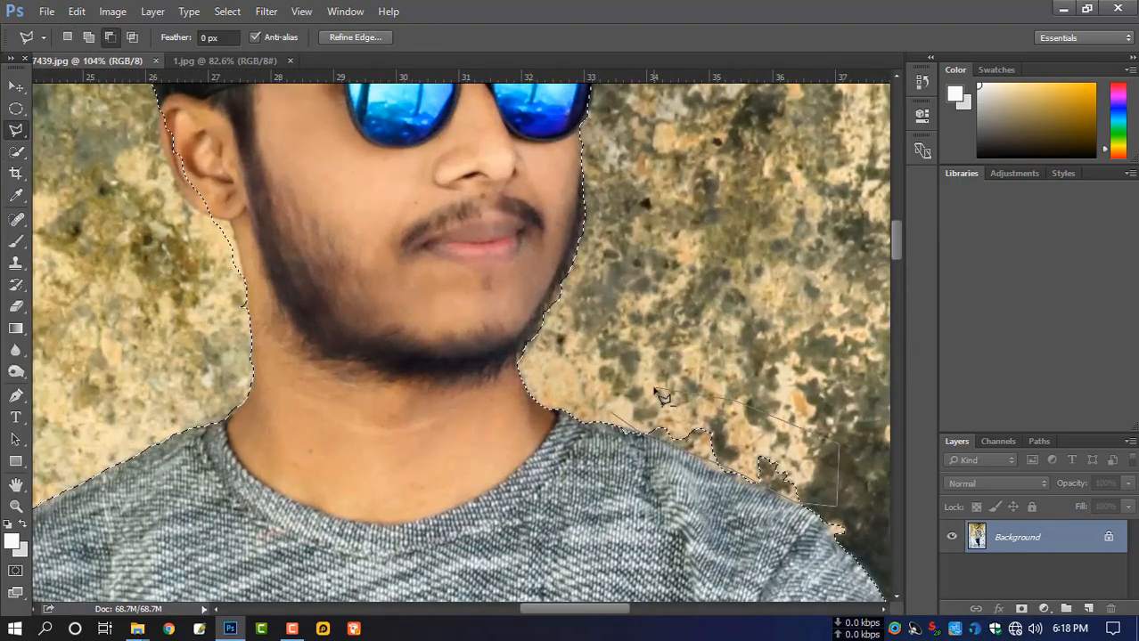
{"action": "double_click", "coordinate": [631, 371]}
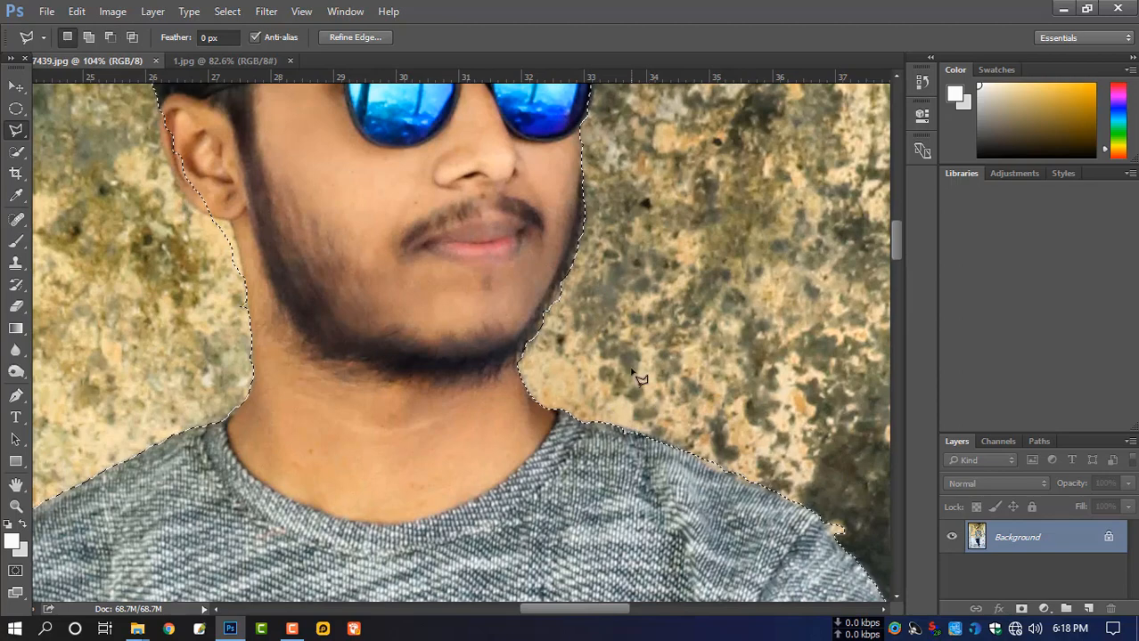
- Correct the selection edge along the right side of the jaw, trimming background and adding the missed beard edge
{"action": "left_click", "coordinate": [558, 297]}
{"action": "double_click", "coordinate": [570, 331]}
{"action": "left_click", "coordinate": [529, 346], "text": "shift"}
{"action": "left_click", "coordinate": [550, 309]}
{"action": "double_click", "coordinate": [525, 327]}
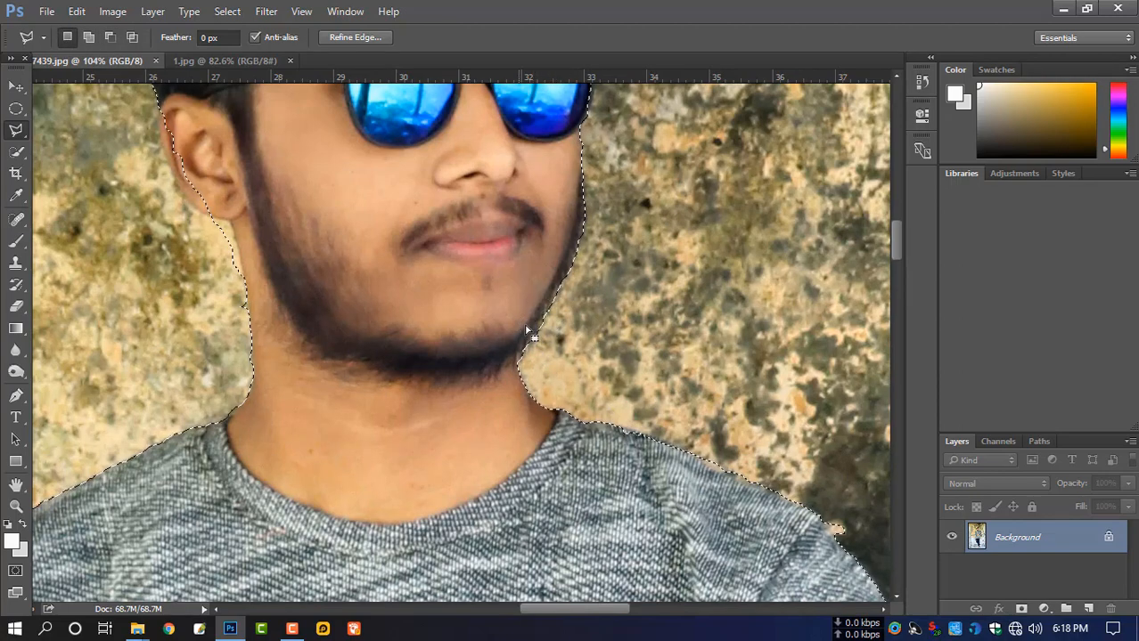
- Add the missed outer rim and hinge of the sunglasses on the photo's right side to the selection
{"action": "scroll", "coordinate": [526, 331], "scroll_direction": "up", "scroll_amount": 3}
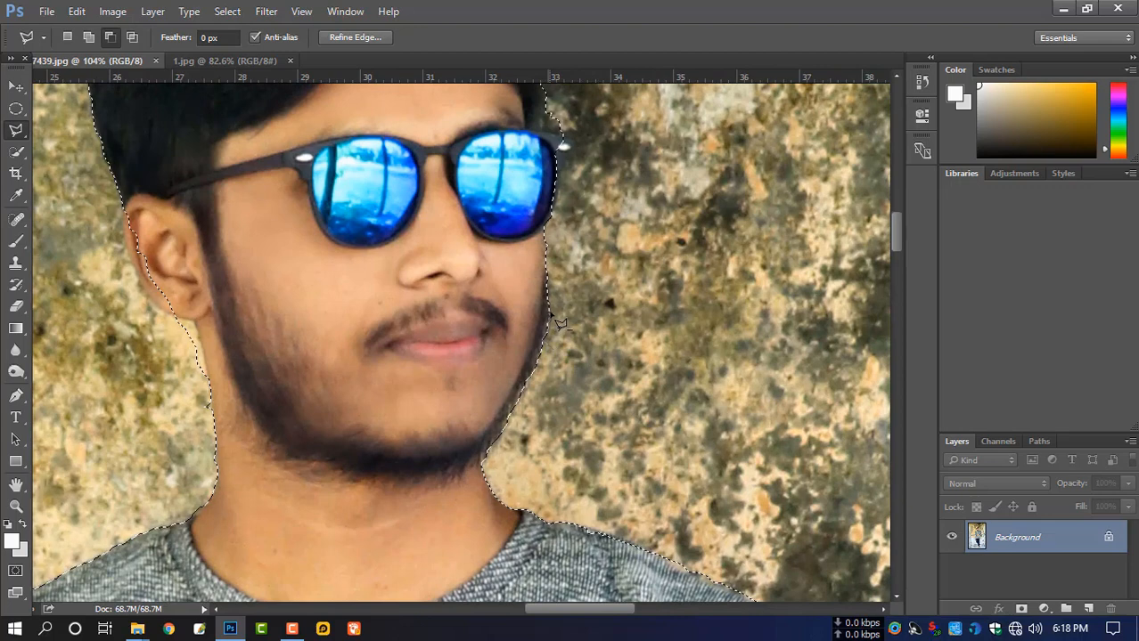
{"action": "key", "text": "alt"}
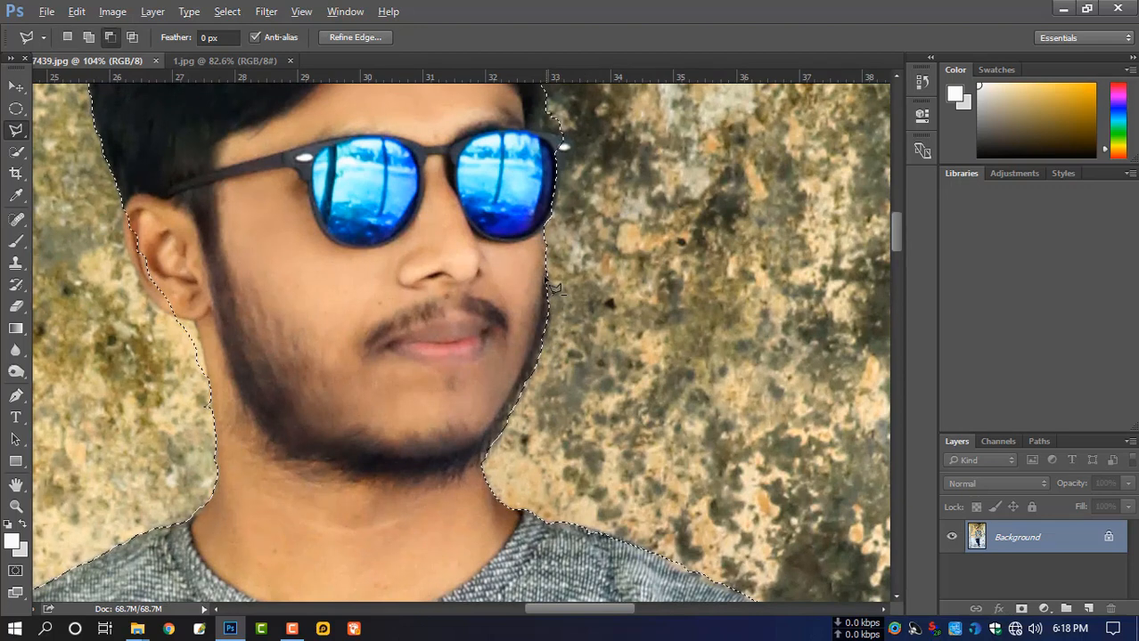
{"action": "key", "text": "shift"}
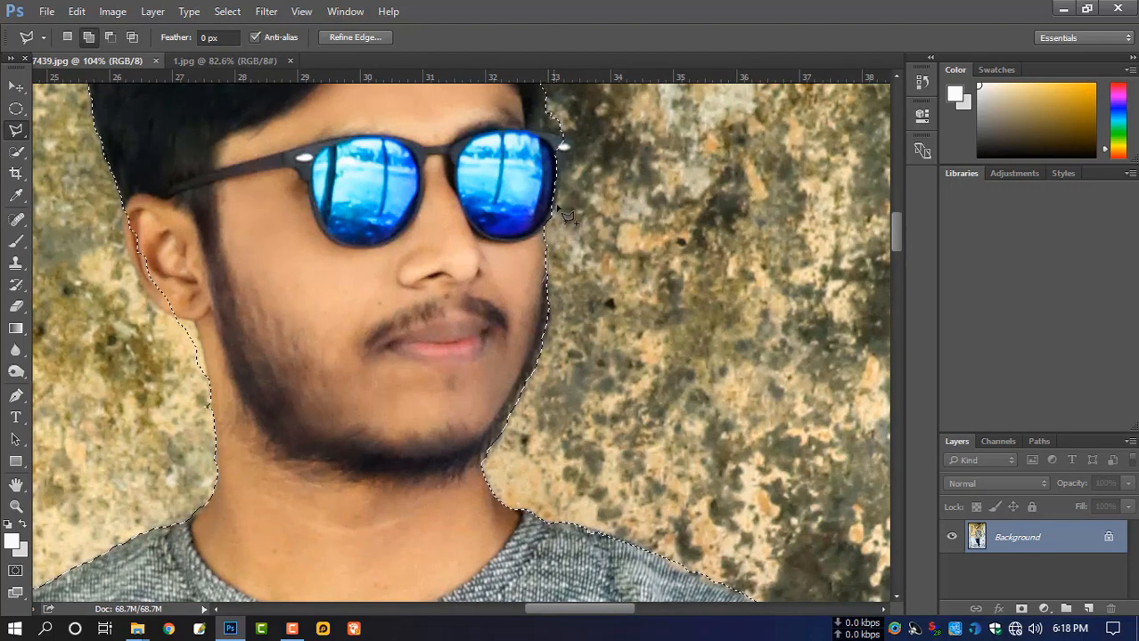
{"action": "left_click_drag", "start_coordinate": [559, 160], "coordinate": [546, 322]}
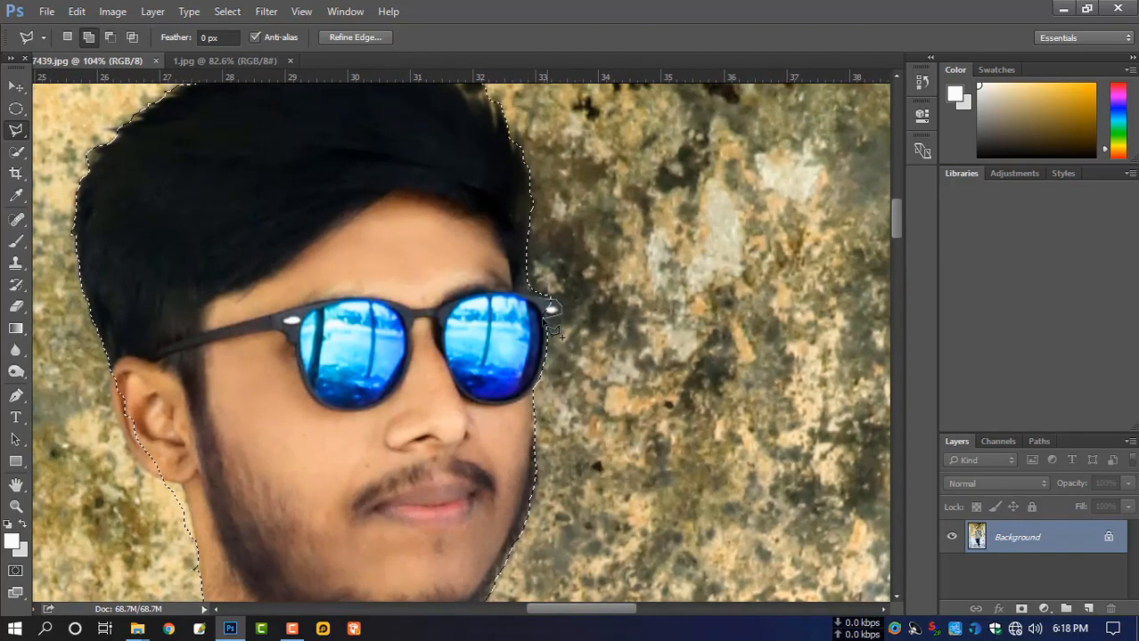
{"action": "mouse_move", "coordinate": [542, 254]}
{"action": "left_mouse_down"}
{"action": "mouse_move", "coordinate": [635, 384]}
{"action": "mouse_move", "coordinate": [671, 170]}
{"action": "left_mouse_up"}
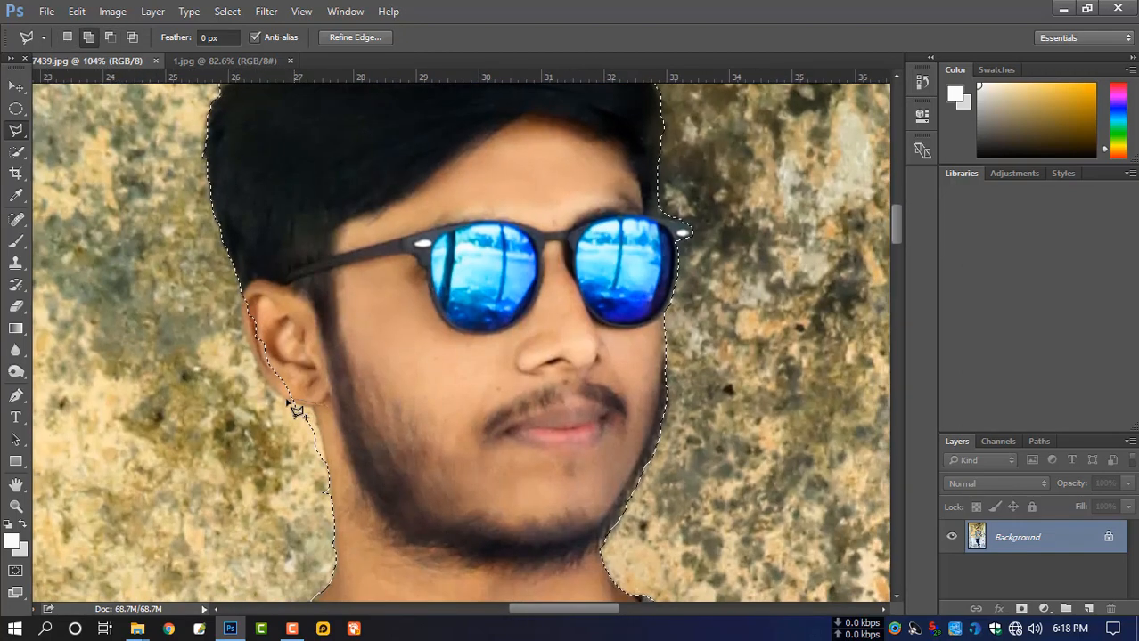
- Add the missed outer edge of the ear to the selection and subtract the background strip beneath it along the neck
{"action": "double_click", "coordinate": [281, 297]}
{"action": "left_click_drag", "start_coordinate": [423, 499], "coordinate": [398, 374]}
{"action": "left_click", "coordinate": [264, 284], "text": "alt"}
{"action": "left_click", "coordinate": [287, 285]}
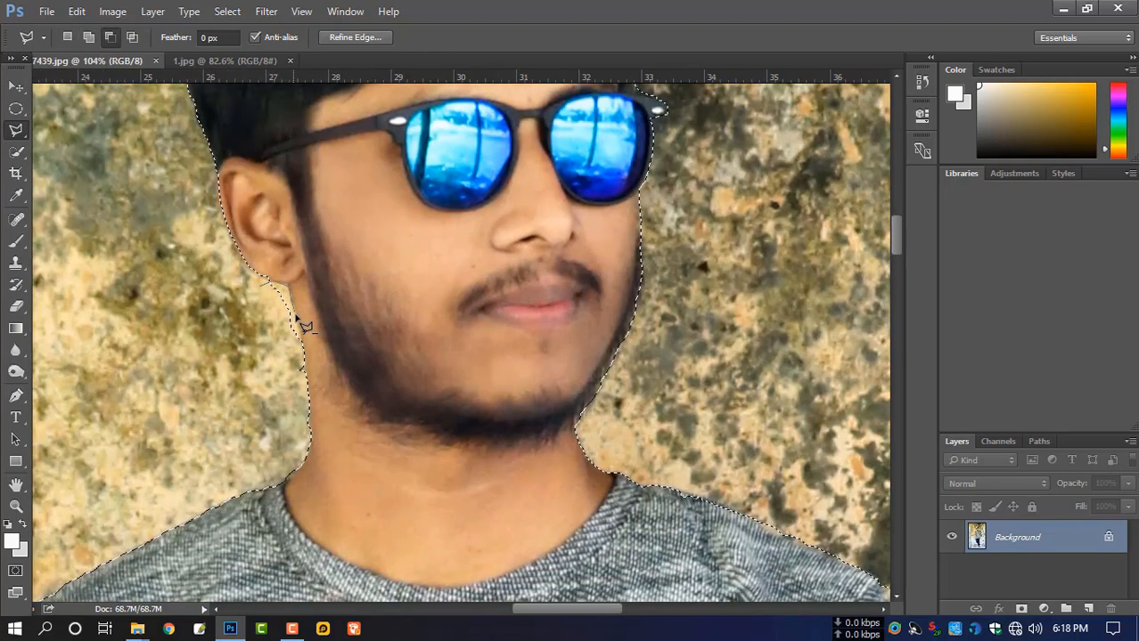
{"action": "double_click", "coordinate": [306, 410]}
- Subtract the background gap between the torso and the arm on the photo's left side from the selection
{"action": "left_click_drag", "start_coordinate": [351, 451], "coordinate": [346, 366]}
{"action": "scroll", "coordinate": [392, 369], "scroll_direction": "down", "scroll_amount": 4}
{"action": "left_click_drag", "start_coordinate": [415, 489], "coordinate": [436, 363]}
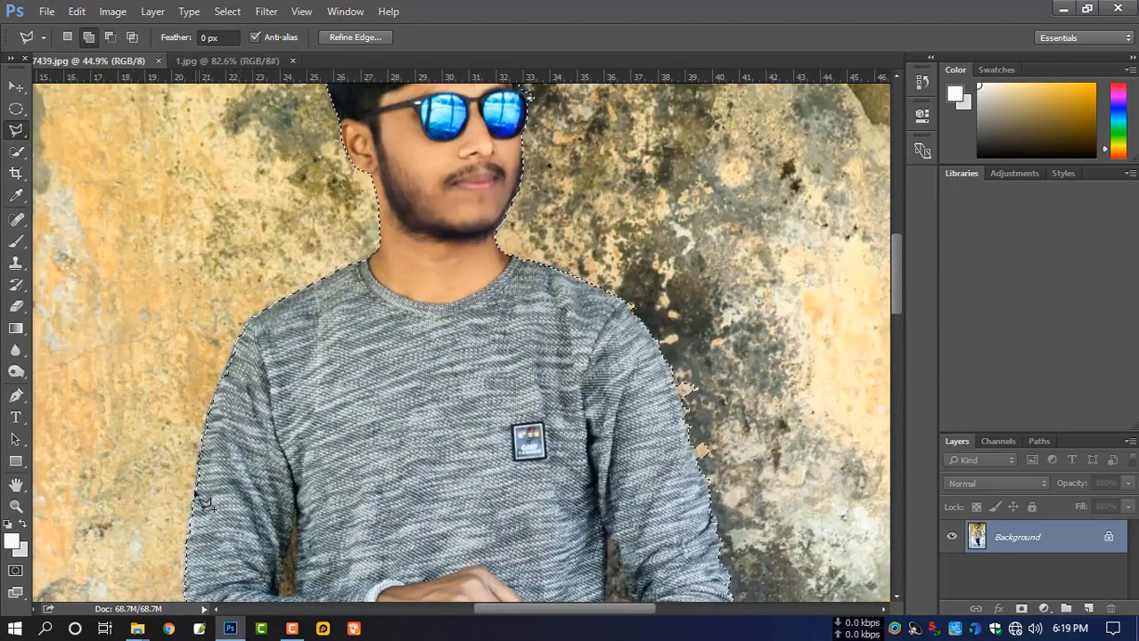
{"action": "left_click_drag", "start_coordinate": [278, 435], "coordinate": [293, 280]}
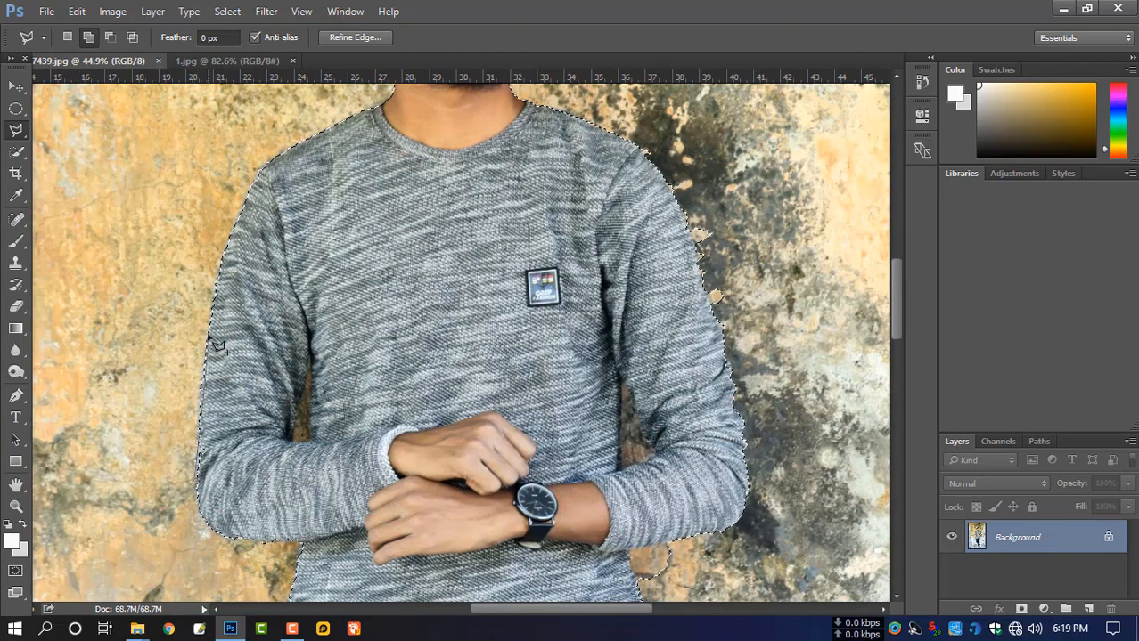
{"action": "scroll", "coordinate": [318, 416], "scroll_direction": "up", "scroll_amount": 3}
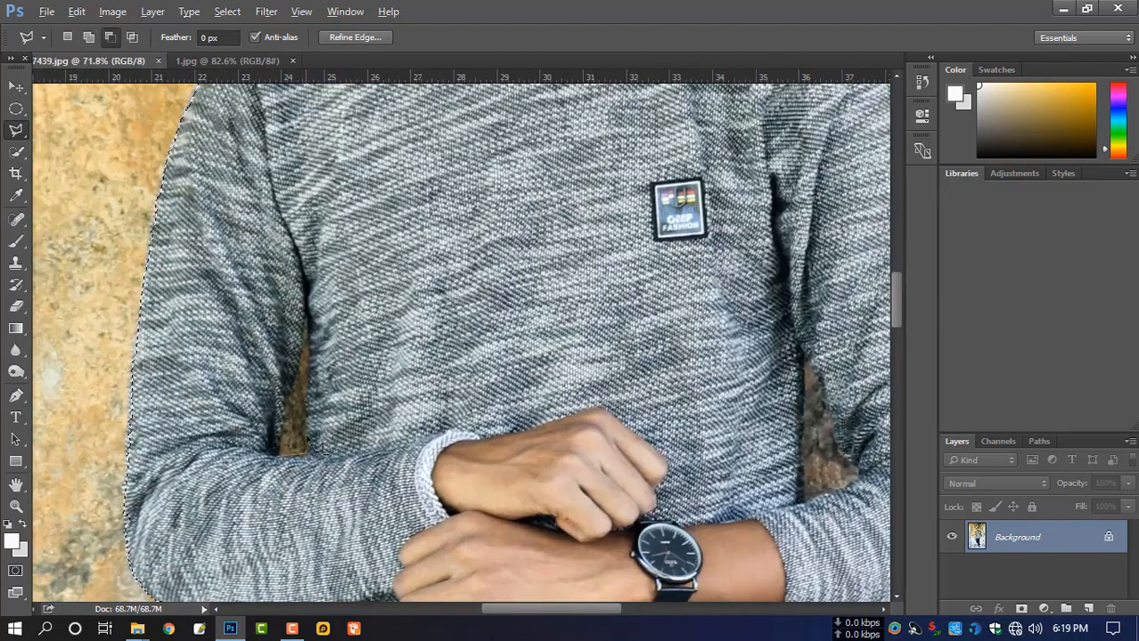
{"action": "left_click", "coordinate": [306, 454], "text": "alt"}
{"action": "left_click", "coordinate": [280, 459]}
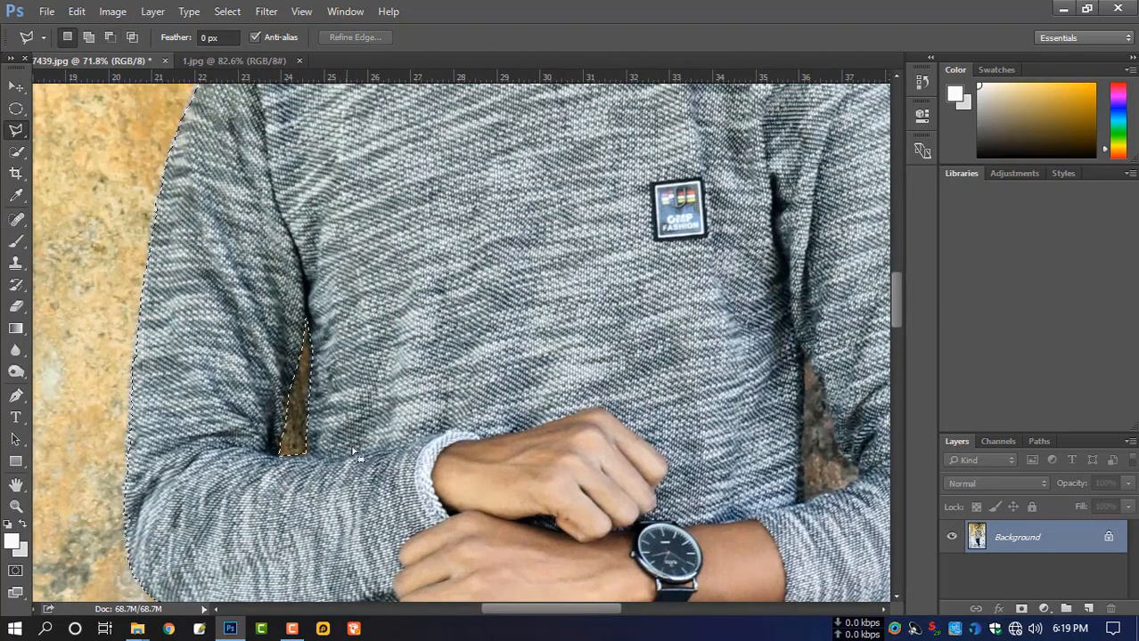
- Subtract the background gap between the torso and the arm on the photo's right side from the selection
{"action": "scroll", "coordinate": [363, 455], "scroll_direction": "down", "scroll_amount": 3}
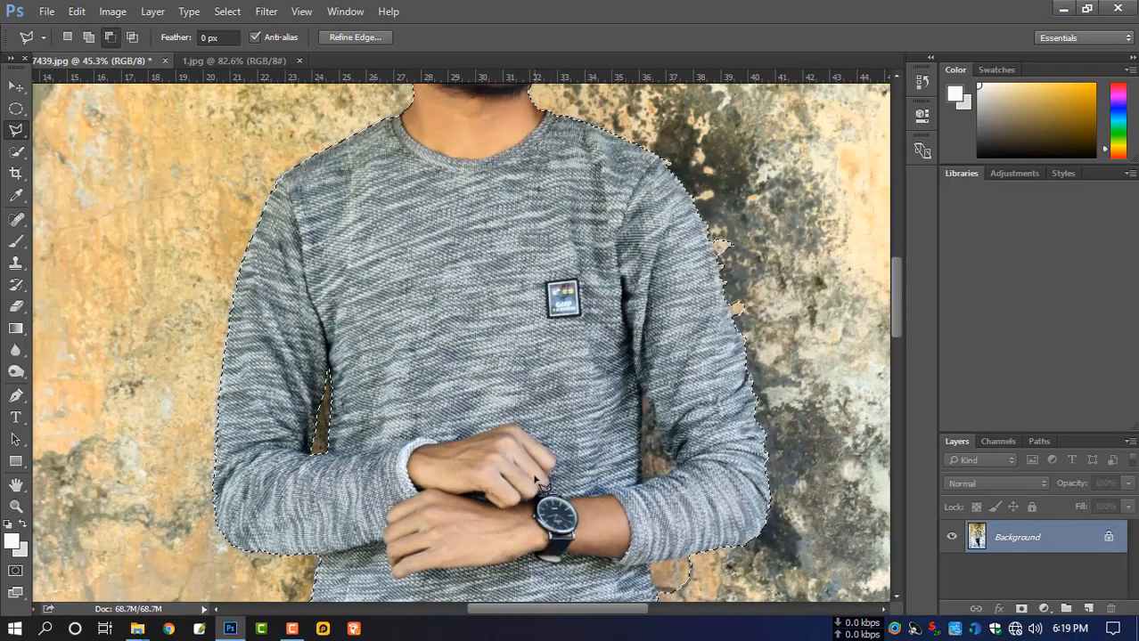
{"action": "left_click", "coordinate": [675, 472]}
{"action": "left_click", "coordinate": [642, 482]}
{"action": "left_click_drag", "start_coordinate": [581, 395], "coordinate": [492, 427]}
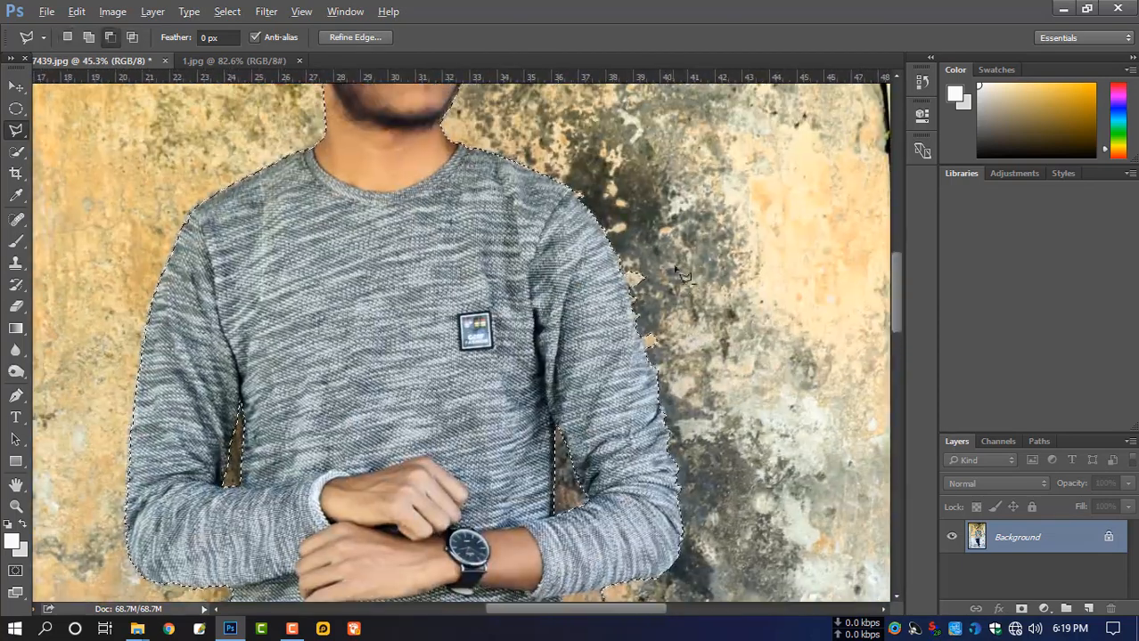
- Subtract the stray wall patches along the outer sleeve and shoulder on the photo's right side from the selection
{"action": "left_click", "coordinate": [639, 254], "text": "alt"}
{"action": "left_click", "coordinate": [619, 272]}
{"action": "left_click", "coordinate": [651, 376]}
{"action": "left_click", "coordinate": [676, 420]}
{"action": "double_click", "coordinate": [719, 285]}
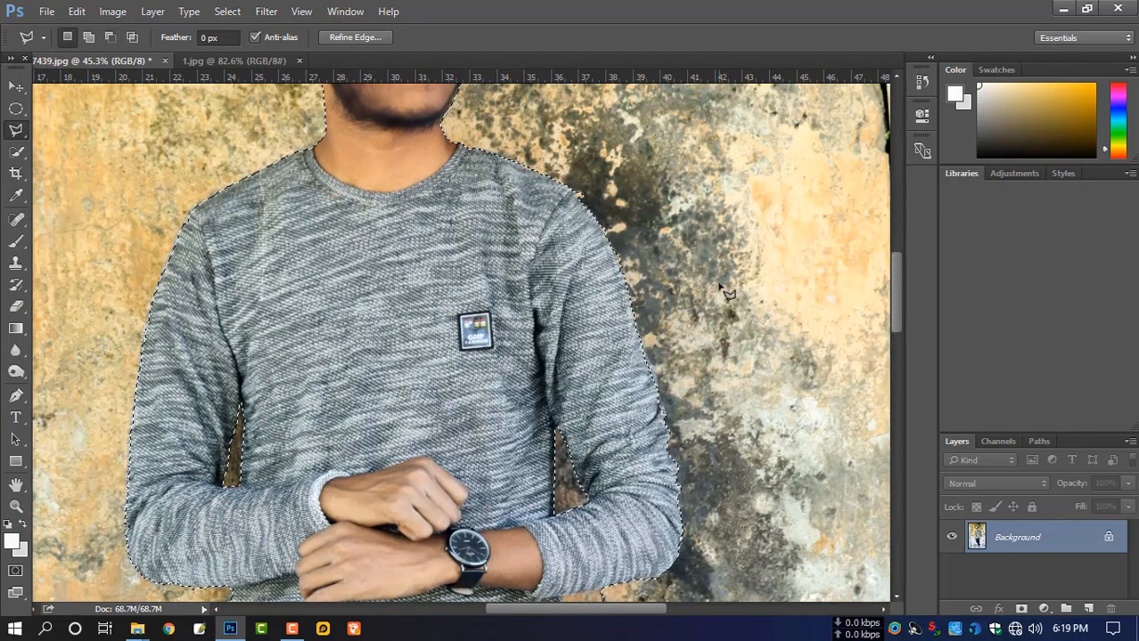
{"action": "left_click", "coordinate": [607, 218], "text": "alt"}
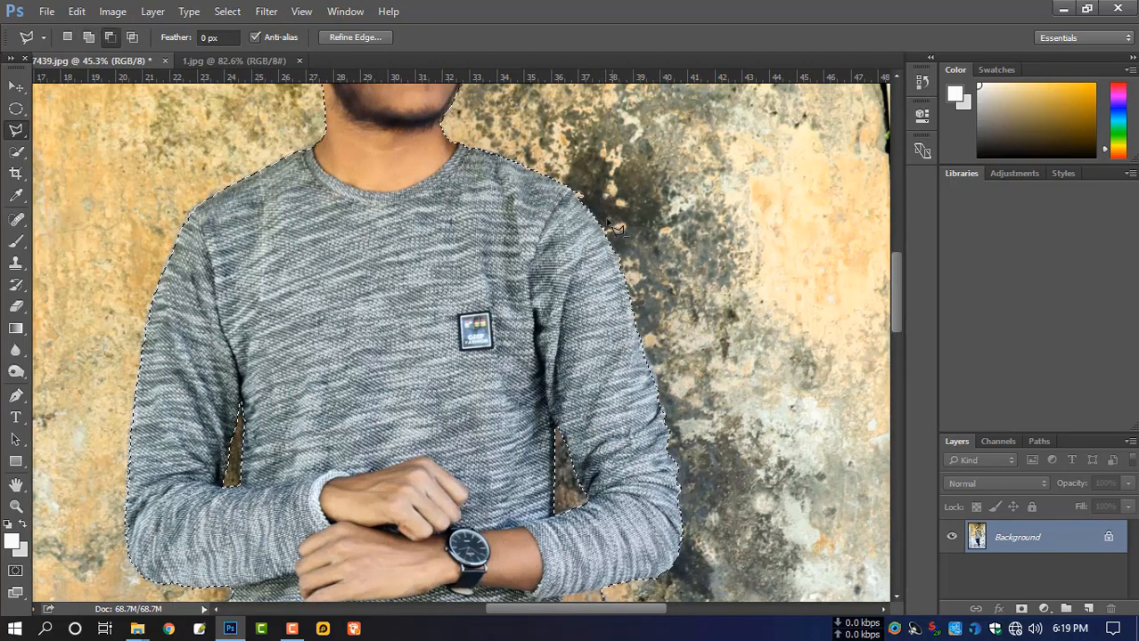
{"action": "left_click", "coordinate": [560, 184]}
{"action": "double_click", "coordinate": [606, 169]}
- Subtract the wall patch below the watch arm's sleeve, beside the waist, from the selection
{"action": "mouse_move", "coordinate": [686, 479]}
{"action": "left_mouse_down"}
{"action": "mouse_move", "coordinate": [628, 330]}
{"action": "mouse_move", "coordinate": [612, 220]}
{"action": "left_mouse_up"}
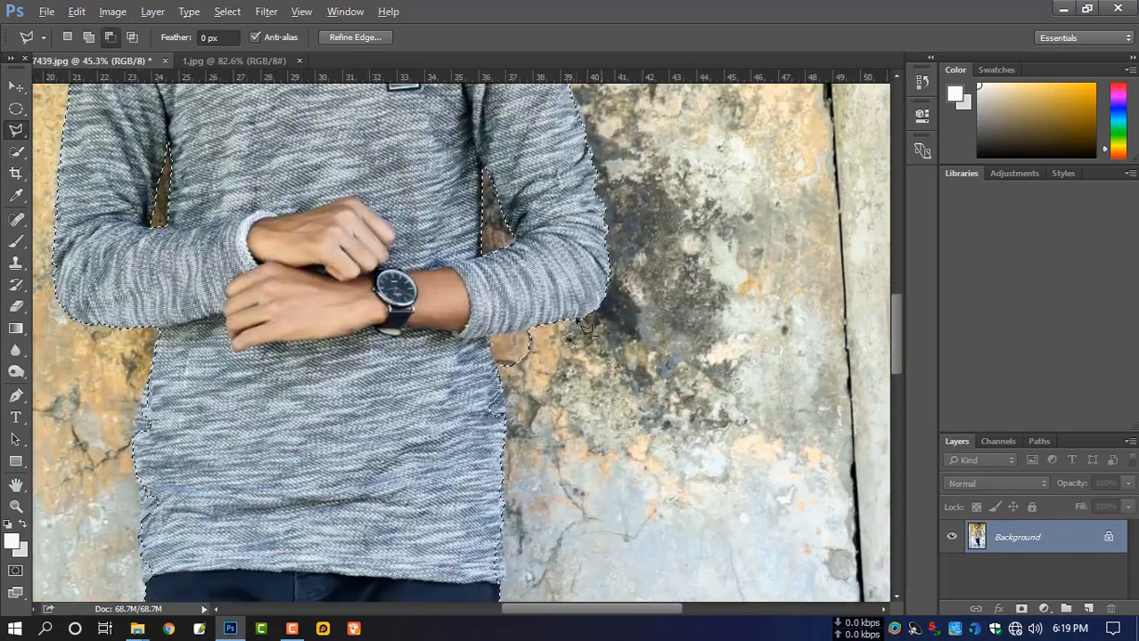
{"action": "left_click", "coordinate": [490, 341], "text": "alt"}
{"action": "left_click", "coordinate": [497, 366]}
{"action": "double_click", "coordinate": [584, 368]}
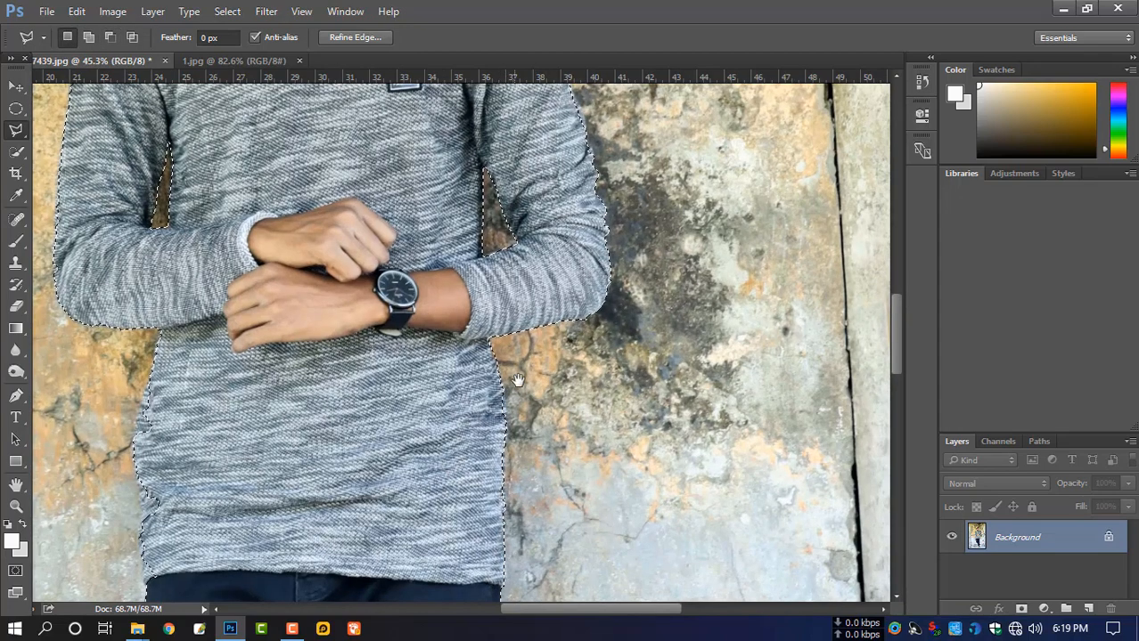
- Add the missed sweater edge between the forearm and the hem on the photo's left side to the selection
{"action": "left_click_drag", "start_coordinate": [504, 543], "coordinate": [512, 250]}
{"action": "left_click_drag", "start_coordinate": [343, 352], "coordinate": [374, 553]}
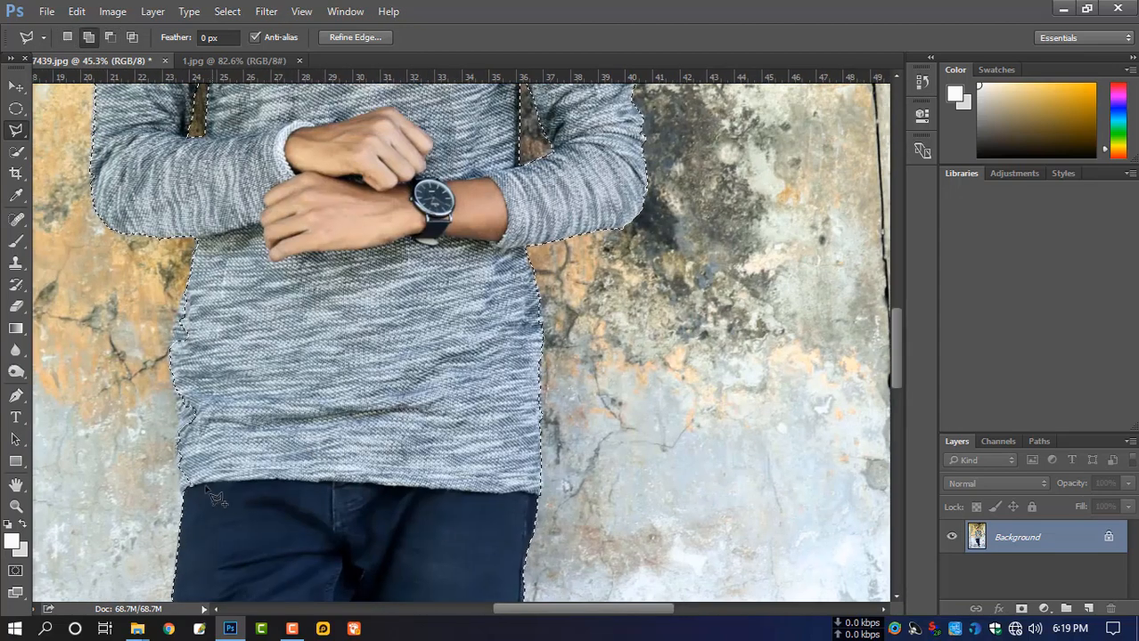
{"action": "left_click", "coordinate": [178, 405]}
{"action": "left_click", "coordinate": [170, 359]}
{"action": "left_click", "coordinate": [178, 320]}
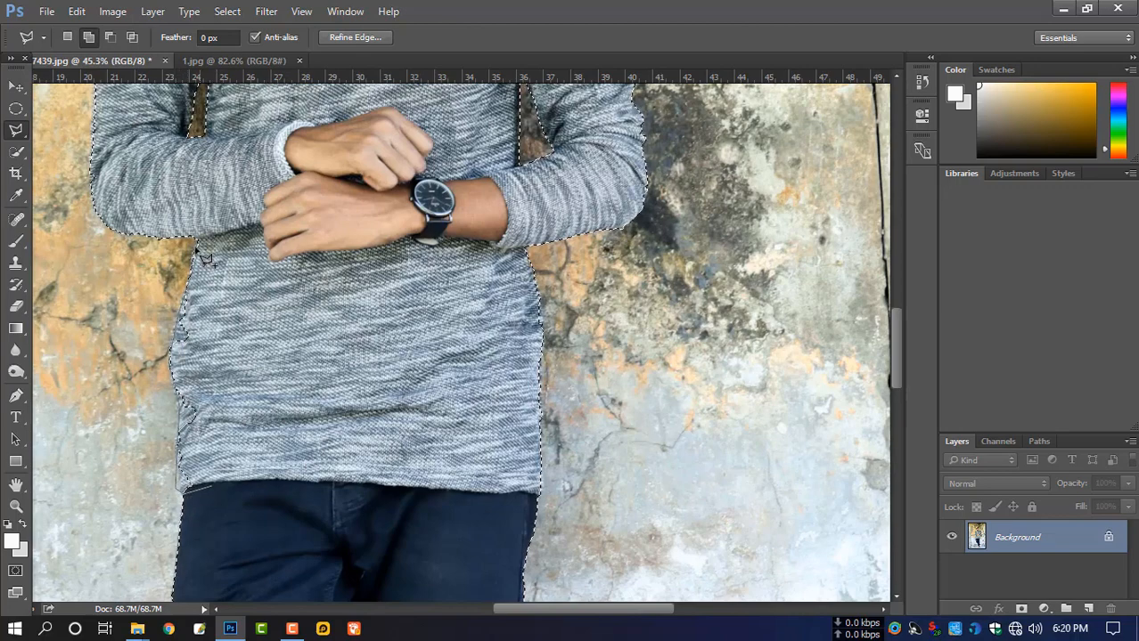
{"action": "left_click", "coordinate": [197, 243]}
{"action": "left_click", "coordinate": [238, 244]}
{"action": "double_click", "coordinate": [280, 355]}
- Subtract the narrow background gap between the trouser legs from the selection
{"action": "left_click_drag", "start_coordinate": [326, 396], "coordinate": [325, 83]}
{"action": "left_click", "coordinate": [359, 435], "text": "alt"}
{"action": "left_click", "coordinate": [359, 392]}
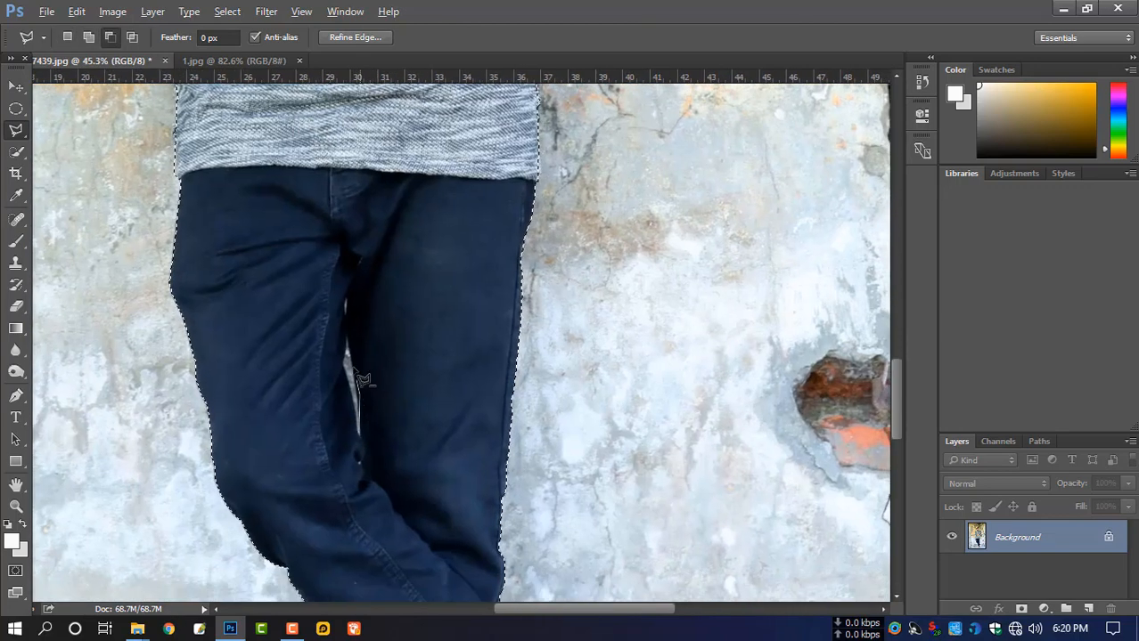
{"action": "left_click", "coordinate": [346, 337]}
{"action": "left_click", "coordinate": [345, 366]}
{"action": "left_click", "coordinate": [354, 407]}
{"action": "left_click", "coordinate": [359, 435]}
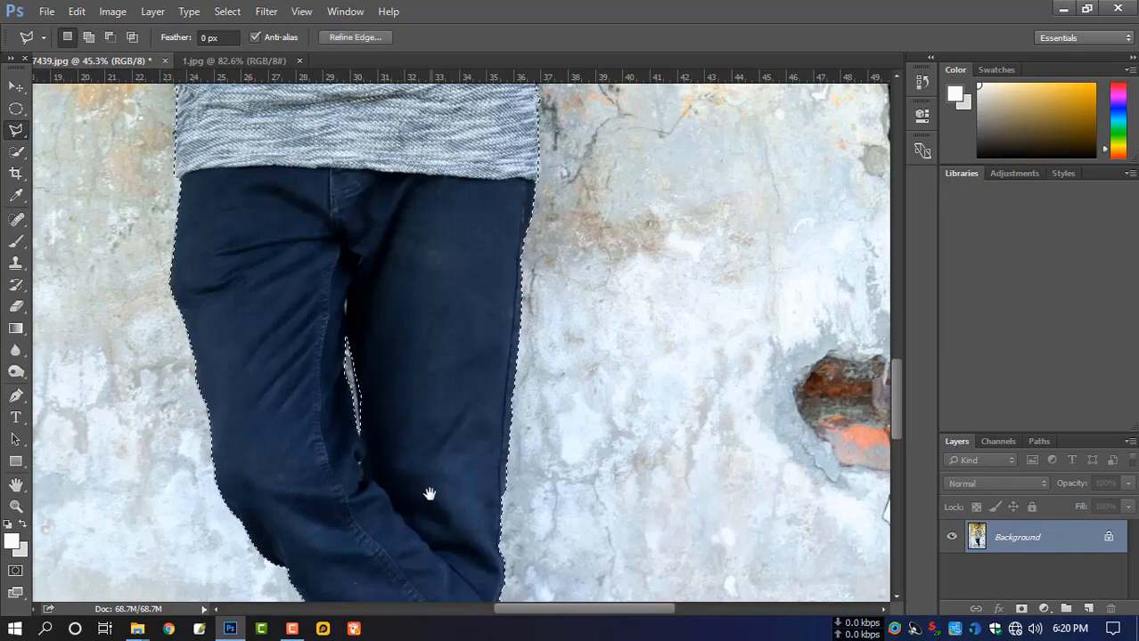
- Refine the selection edge around the planted shoe, adding the missed lace and inner side
{"action": "mouse_move", "coordinate": [533, 561]}
{"action": "left_mouse_down"}
{"action": "mouse_move", "coordinate": [518, 431]}
{"action": "mouse_move", "coordinate": [457, 297]}
{"action": "left_mouse_up"}
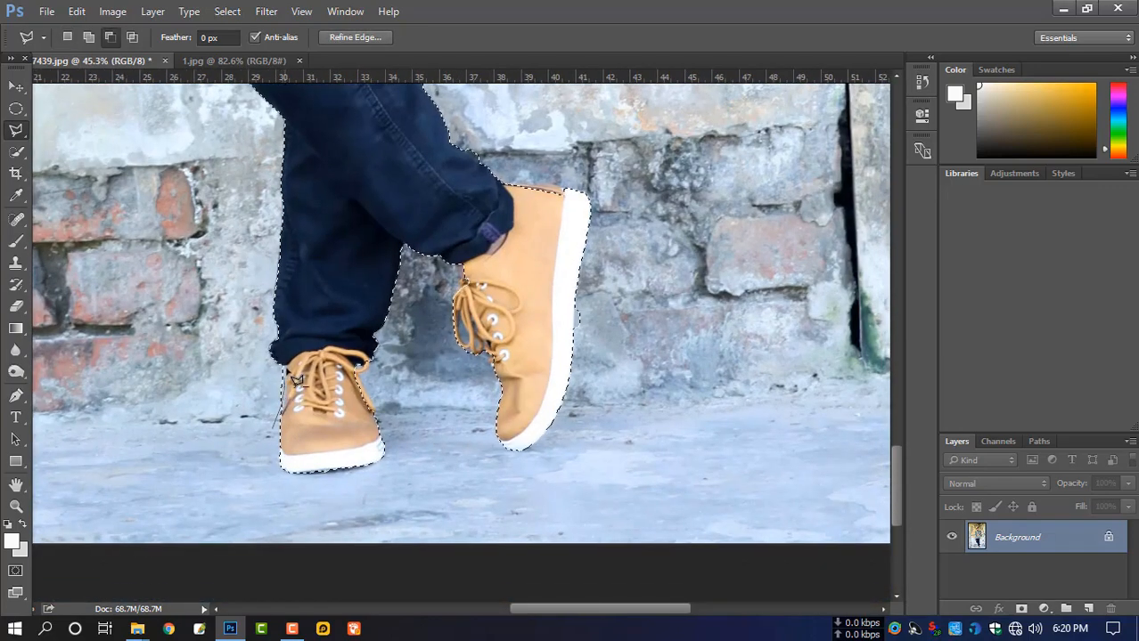
{"action": "key", "text": "shift"}
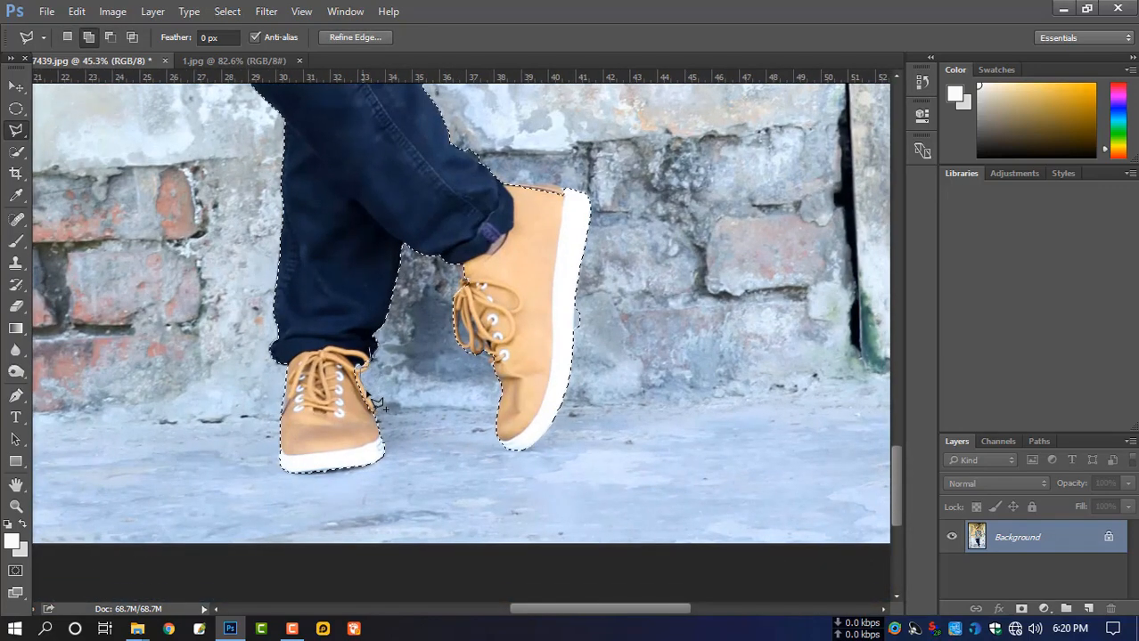
{"action": "key", "text": "alt"}
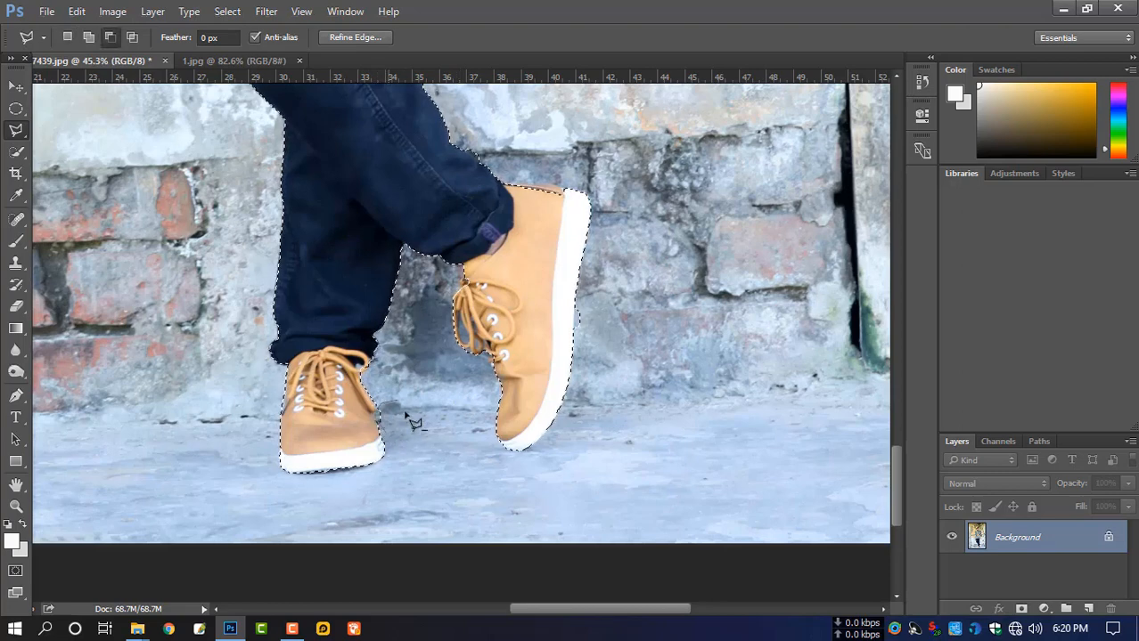
{"action": "key", "text": "alt"}
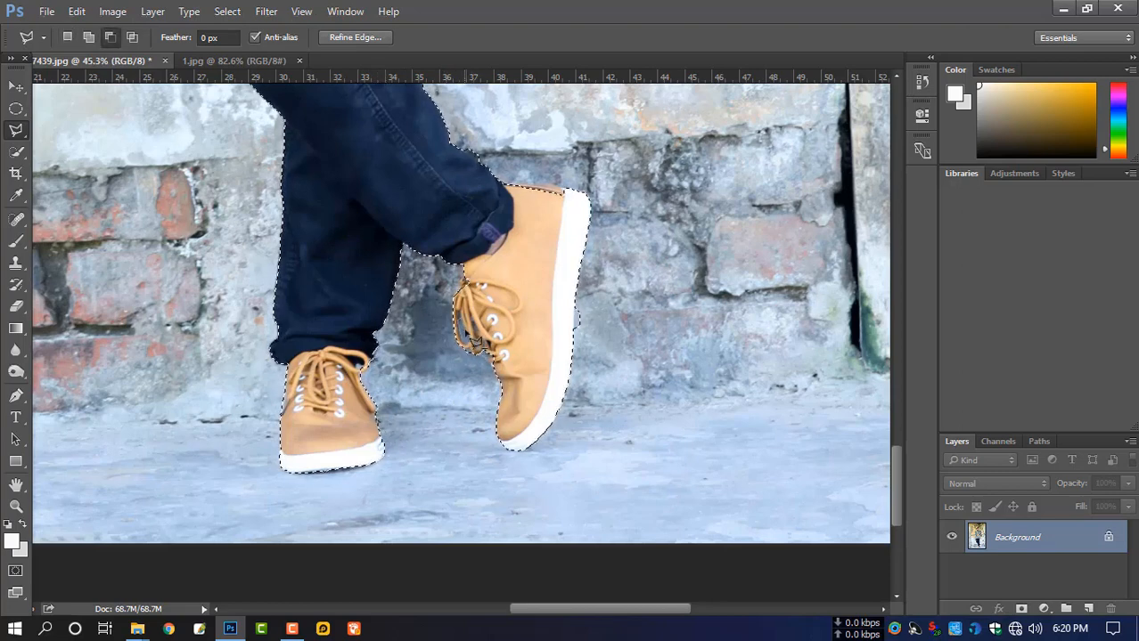
- Subtract the background areas beside the raised shoe's laces and along its white sole from the selection
{"action": "left_click", "coordinate": [466, 334], "text": "alt"}
{"action": "left_click", "coordinate": [575, 332], "text": "alt"}
{"action": "left_click", "coordinate": [572, 308], "text": "alt"}
{"action": "double_click", "coordinate": [625, 328]}
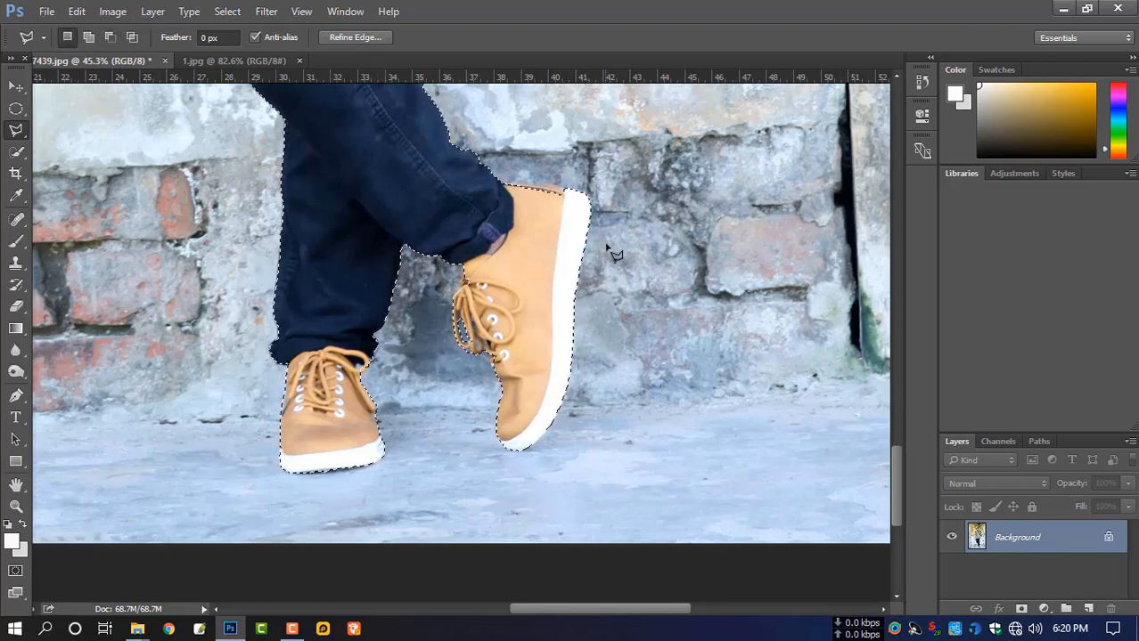
- Add the missed strip along the top of the raised shoe, between the trouser cuff and white sole, to the selection
{"action": "left_click", "coordinate": [546, 214], "text": "shift"}
{"action": "left_click", "coordinate": [572, 201]}
{"action": "left_click", "coordinate": [577, 193]}
{"action": "left_click", "coordinate": [561, 185]}
{"action": "left_click_drag", "start_coordinate": [566, 196], "coordinate": [575, 299]}
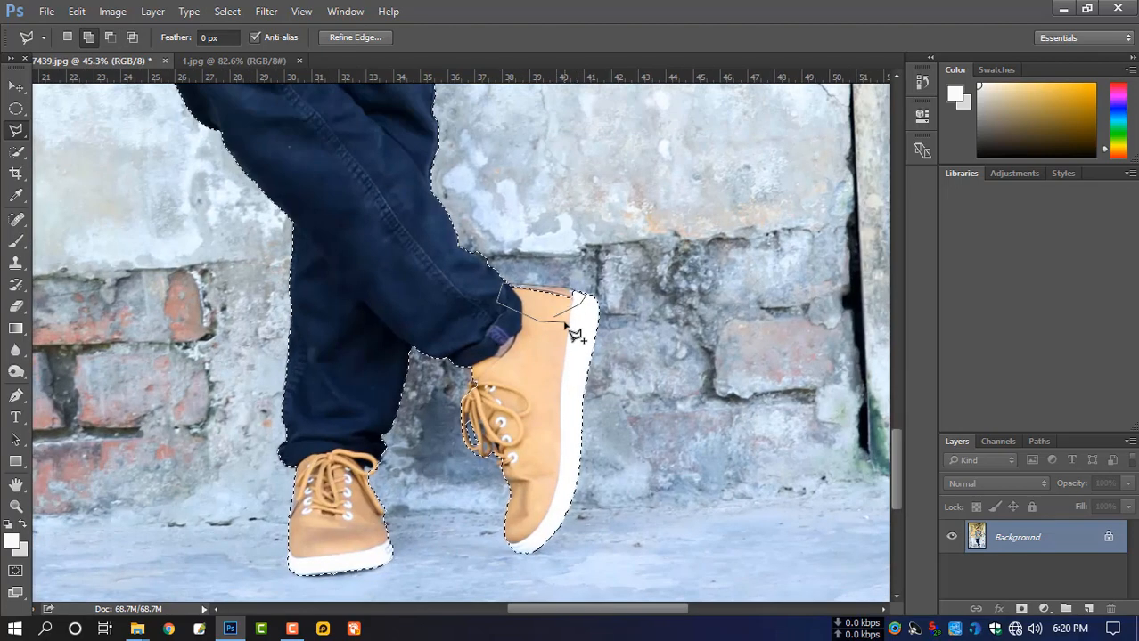
{"action": "left_click", "coordinate": [557, 318]}
{"action": "scroll", "coordinate": [515, 331], "scroll_direction": "up", "scroll_amount": 4}
{"action": "scroll", "coordinate": [504, 399], "scroll_direction": "down", "scroll_amount": 5, "text": "alt"}
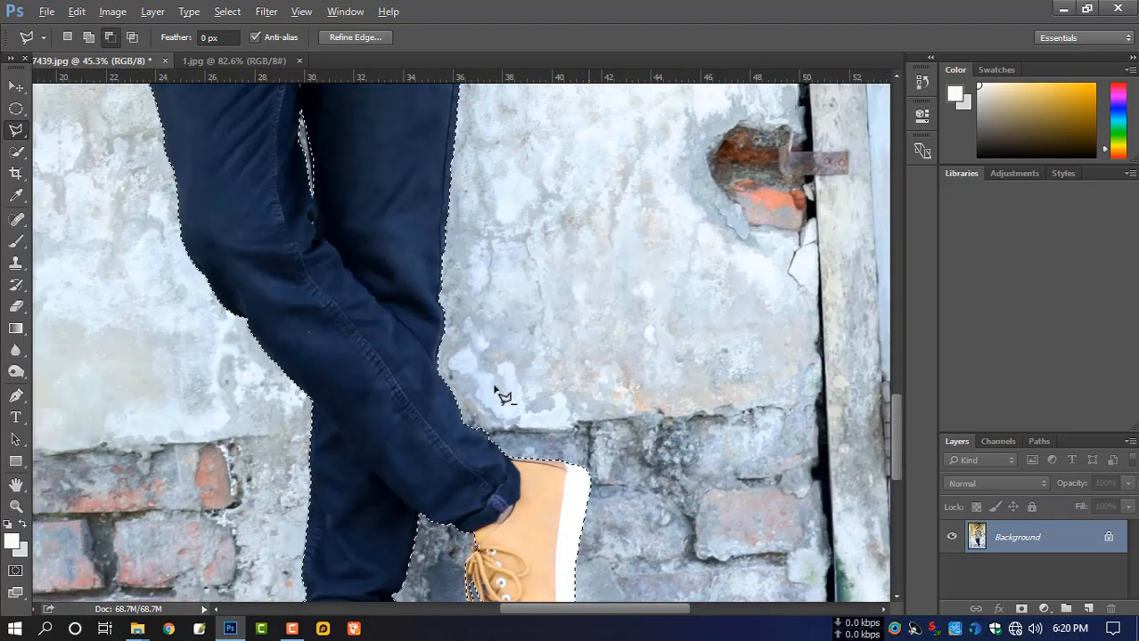
{"action": "scroll", "coordinate": [429, 290], "scroll_direction": "up", "scroll_amount": 2}
{"action": "scroll", "coordinate": [444, 298], "scroll_direction": "up", "scroll_amount": 4, "text": "alt"}
{"action": "scroll", "coordinate": [442, 295], "scroll_direction": "down", "scroll_amount": 10, "text": "alt"}
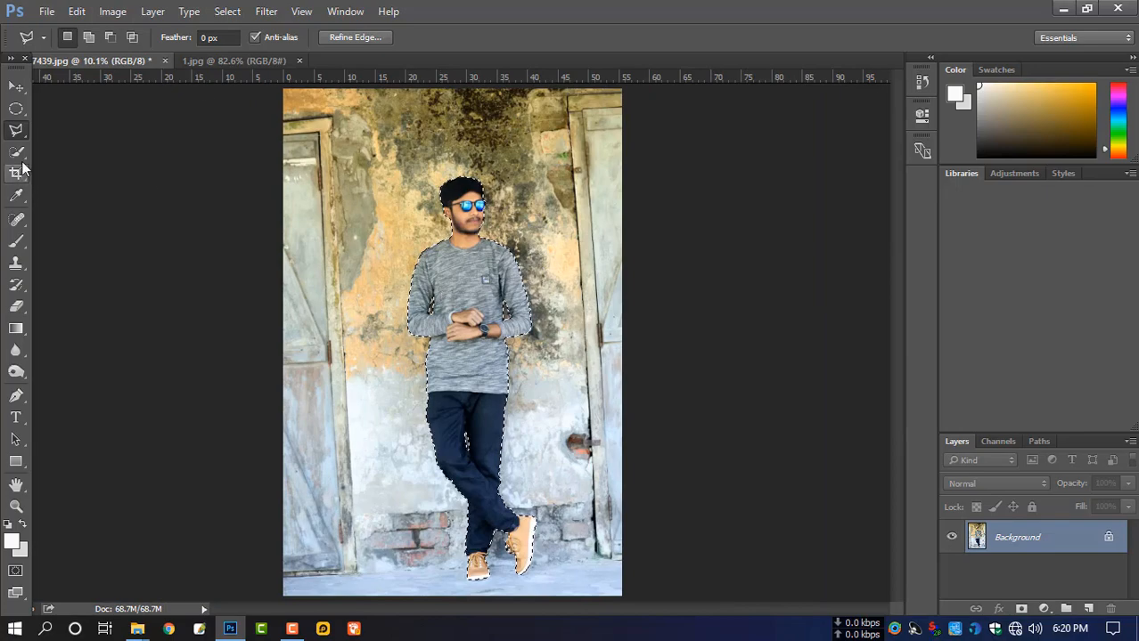
- Open Refine Edge and brush along the man's face from jaw to sunglasses with the Refine Radius brush at size 15
{"action": "left_click", "coordinate": [16, 152]}
{"action": "left_click", "coordinate": [399, 38]}
{"action": "left_click", "coordinate": [503, 229], "text": "ctrl"}
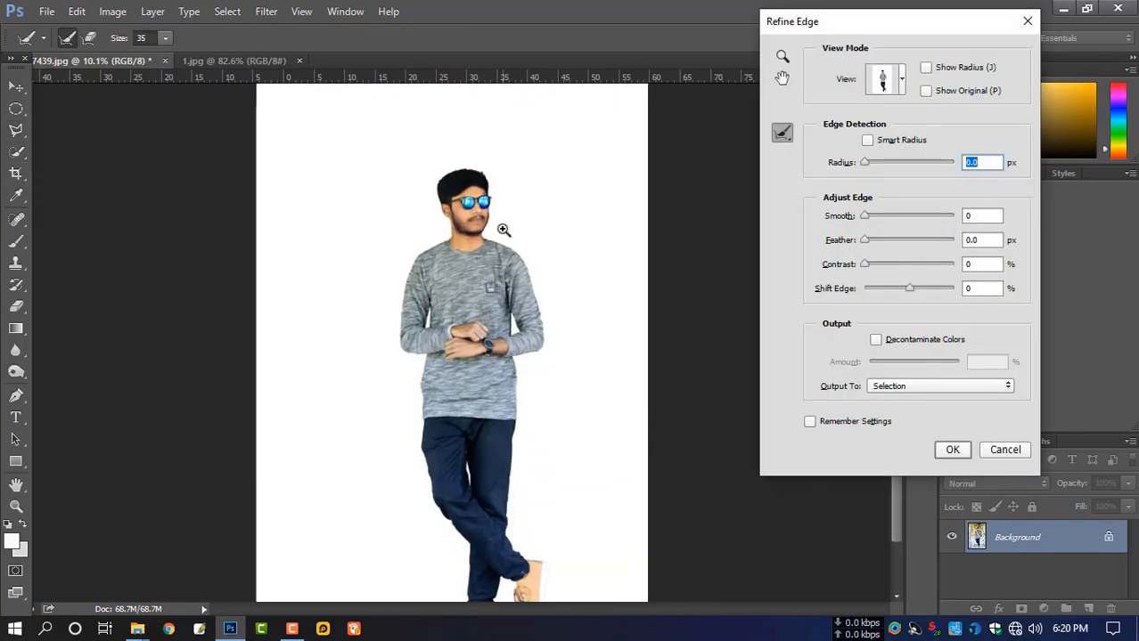
{"action": "left_click", "coordinate": [503, 229], "text": "ctrl"}
{"action": "left_click", "coordinate": [504, 229], "text": "ctrl"}
{"action": "left_click", "coordinate": [467, 185], "text": "ctrl"}
{"action": "left_click_drag", "start_coordinate": [469, 188], "coordinate": [510, 280]}
{"action": "left_click", "coordinate": [506, 281], "text": "ctrl"}
{"action": "left_click", "coordinate": [504, 332], "text": "ctrl"}
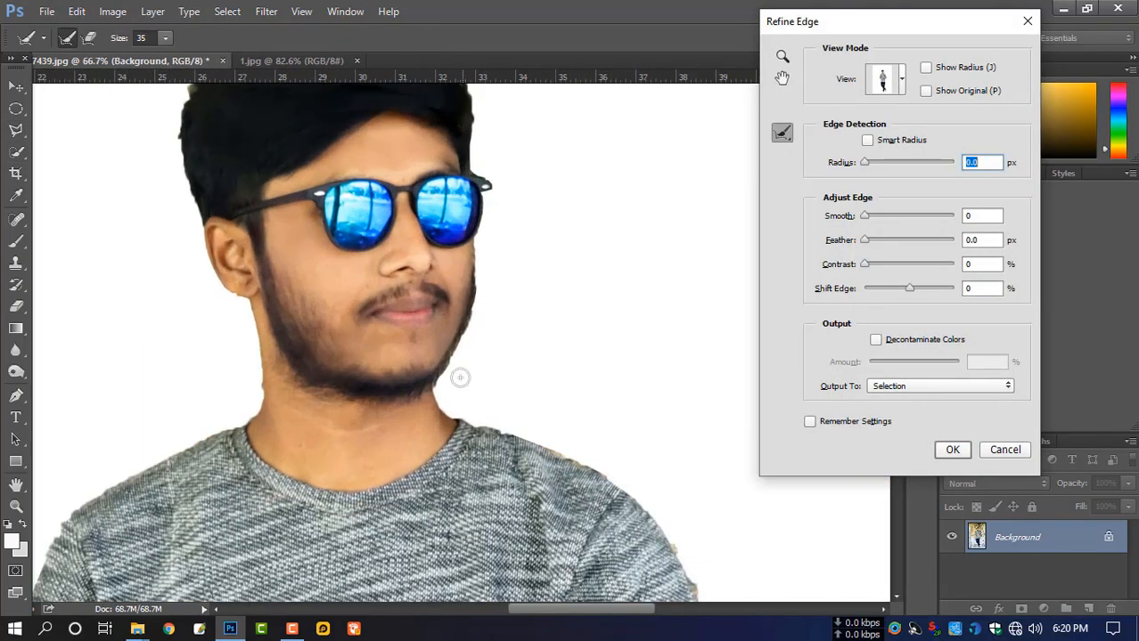
{"action": "key", "text": "bracketleft"}
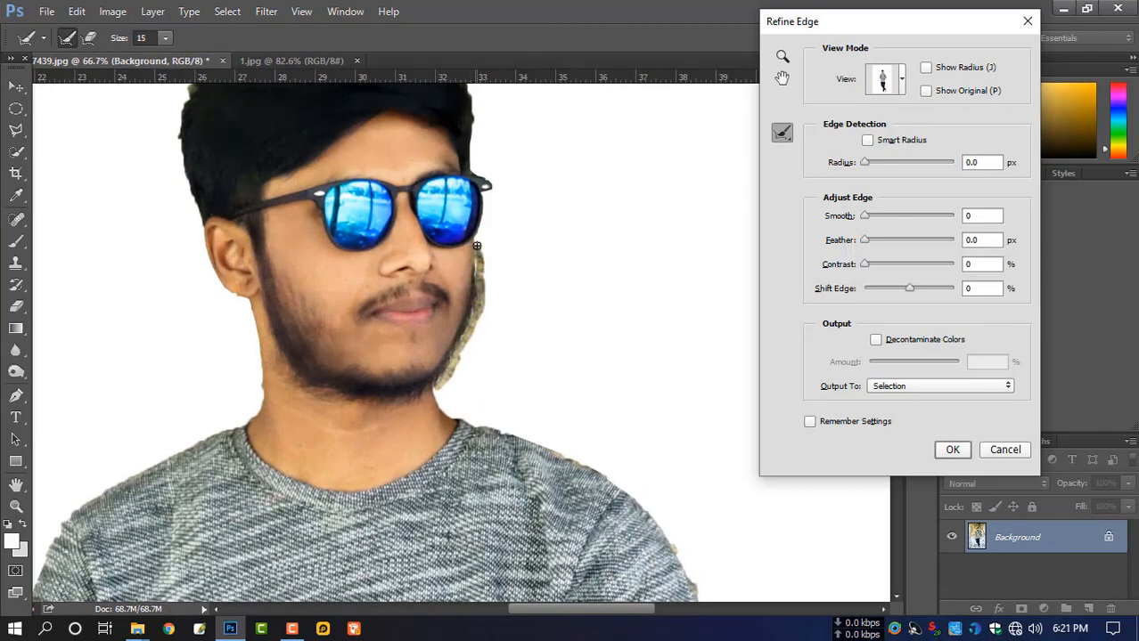
{"action": "scroll", "coordinate": [509, 251], "scroll_direction": "up", "scroll_amount": 1}
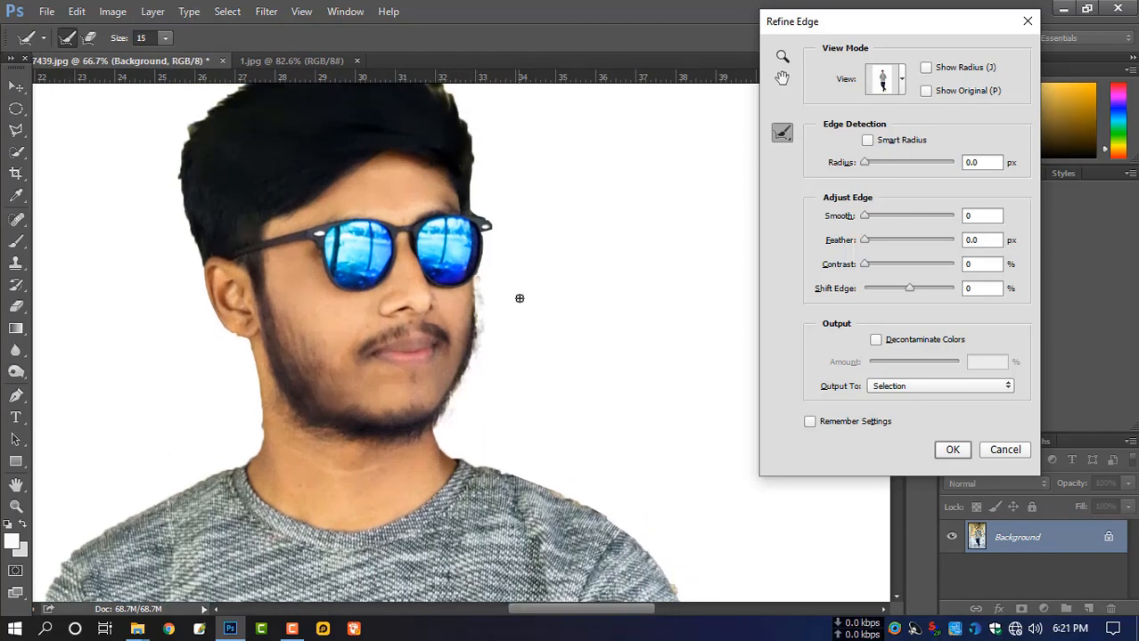
{"action": "scroll", "coordinate": [500, 266], "scroll_direction": "up", "scroll_amount": 1}
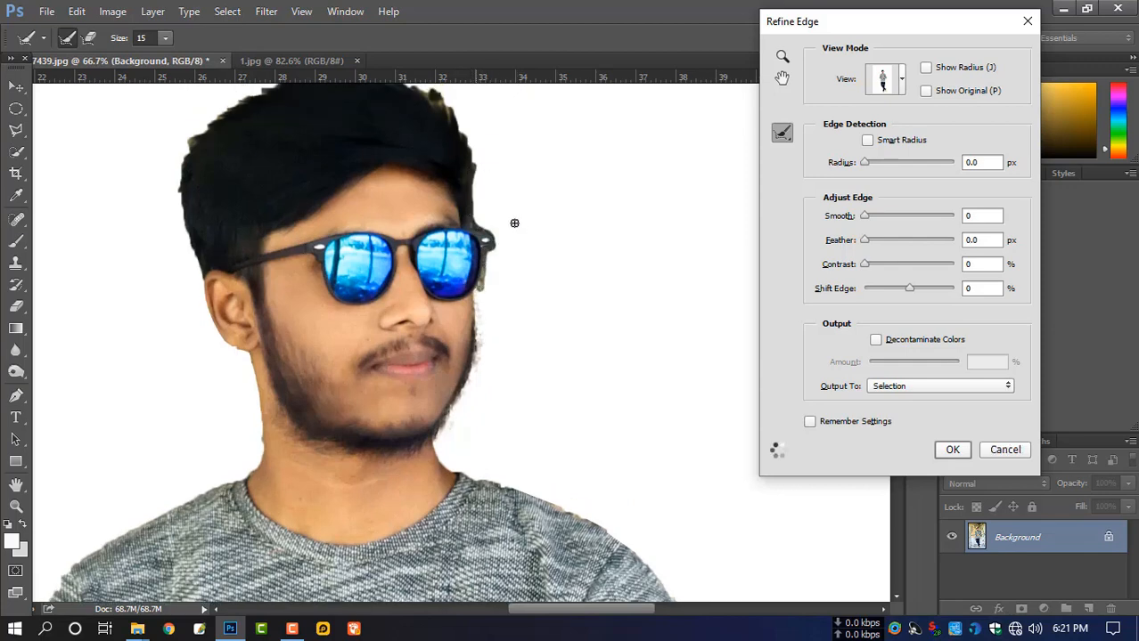
- Brush the refinement around the hair outline and along the ear and neck edges
{"action": "scroll", "coordinate": [514, 222], "scroll_direction": "up", "scroll_amount": 3}
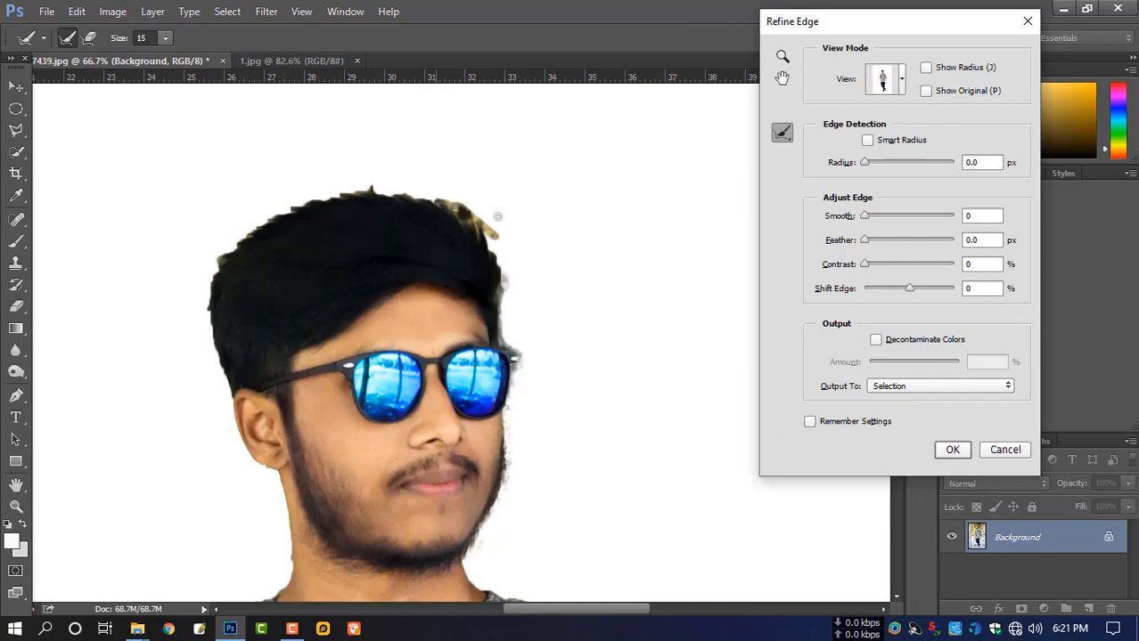
{"action": "left_click_drag", "start_coordinate": [497, 217], "coordinate": [446, 203]}
{"action": "left_click_drag", "start_coordinate": [347, 191], "coordinate": [281, 211]}
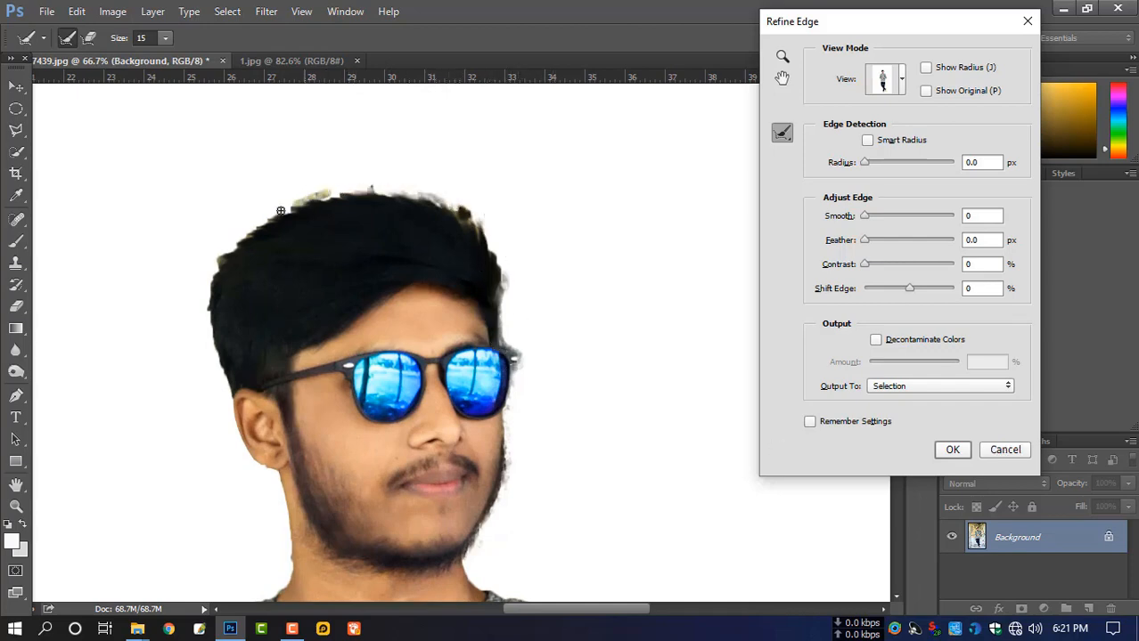
{"action": "left_click_drag", "start_coordinate": [215, 321], "coordinate": [232, 200]}
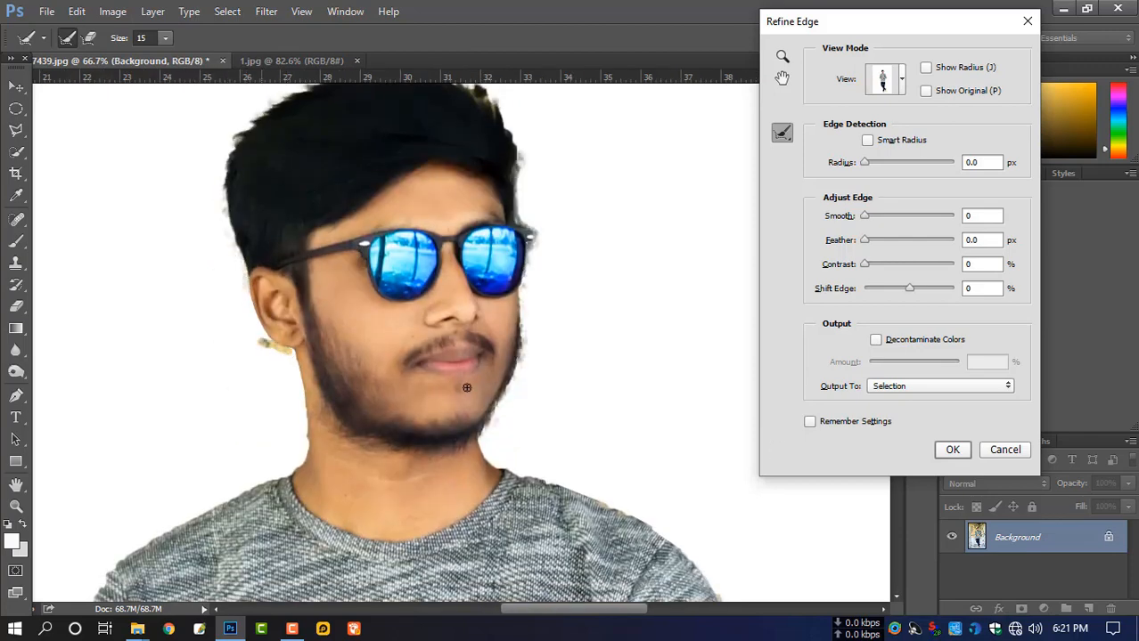
{"action": "scroll", "coordinate": [461, 379], "scroll_direction": "down", "scroll_amount": 1}
{"action": "left_click_drag", "start_coordinate": [339, 434], "coordinate": [473, 431]}
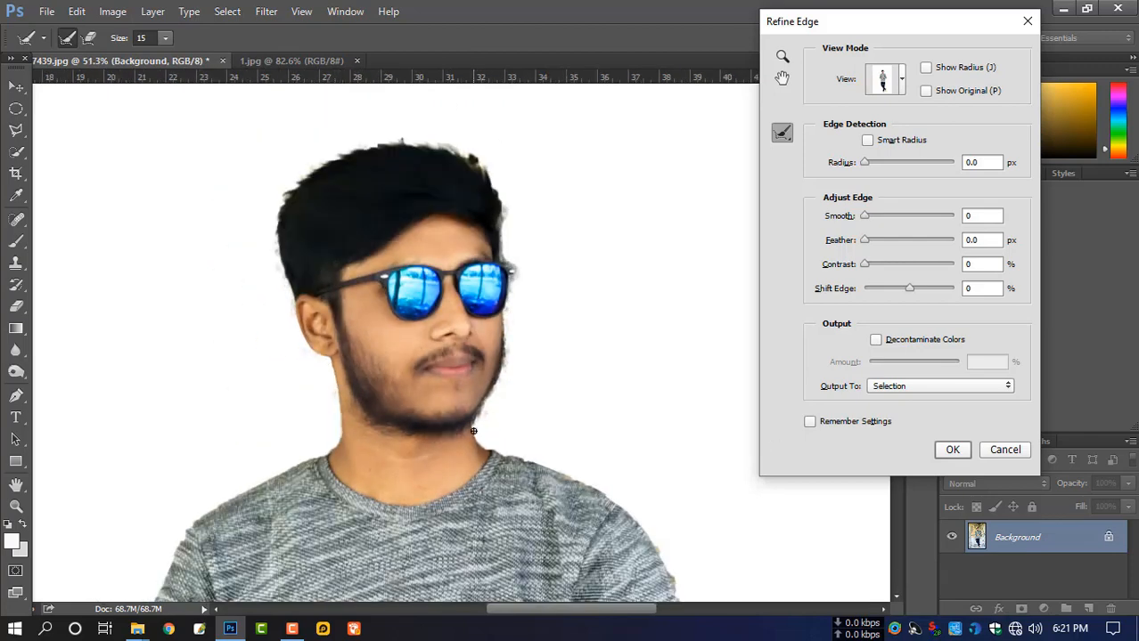
- Refine the sweater's shoulder and upper sleeve edge on the badge side, and apply the refined selection
{"action": "left_click_drag", "start_coordinate": [532, 561], "coordinate": [410, 324]}
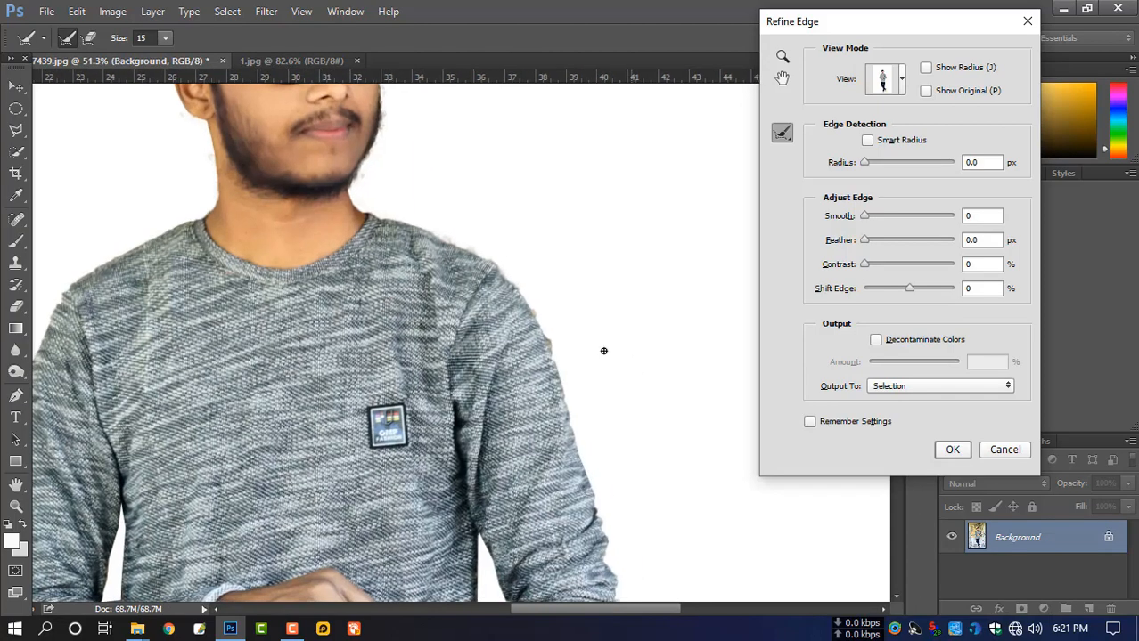
{"action": "left_click_drag", "start_coordinate": [564, 371], "coordinate": [565, 374]}
{"action": "scroll", "coordinate": [566, 441], "scroll_direction": "down", "scroll_amount": 1}
{"action": "key", "text": "Return"}
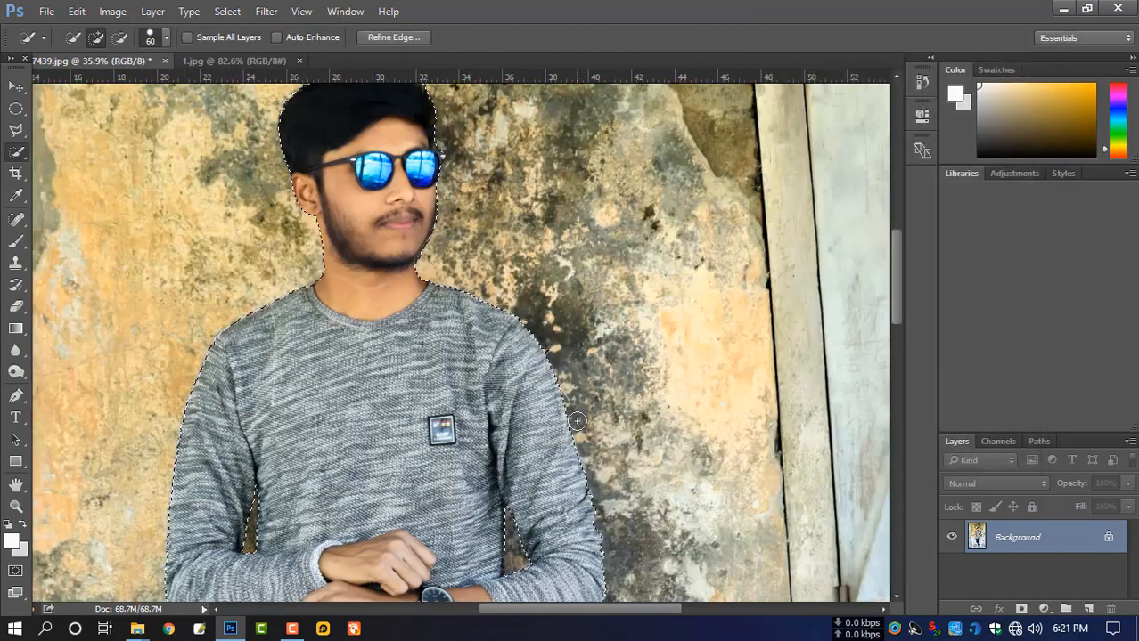
- Reopen Refine Edge and brush along the sleeves and the sweater's sides with a brush size of 30
{"action": "left_click", "coordinate": [406, 38]}
{"action": "mouse_move", "coordinate": [615, 470]}
{"action": "left_mouse_down"}
{"action": "mouse_move", "coordinate": [524, 295]}
{"action": "mouse_move", "coordinate": [534, 375]}
{"action": "left_mouse_up"}
{"action": "key", "text": "bracketright"}
{"action": "left_click_drag", "start_coordinate": [471, 446], "coordinate": [443, 454]}
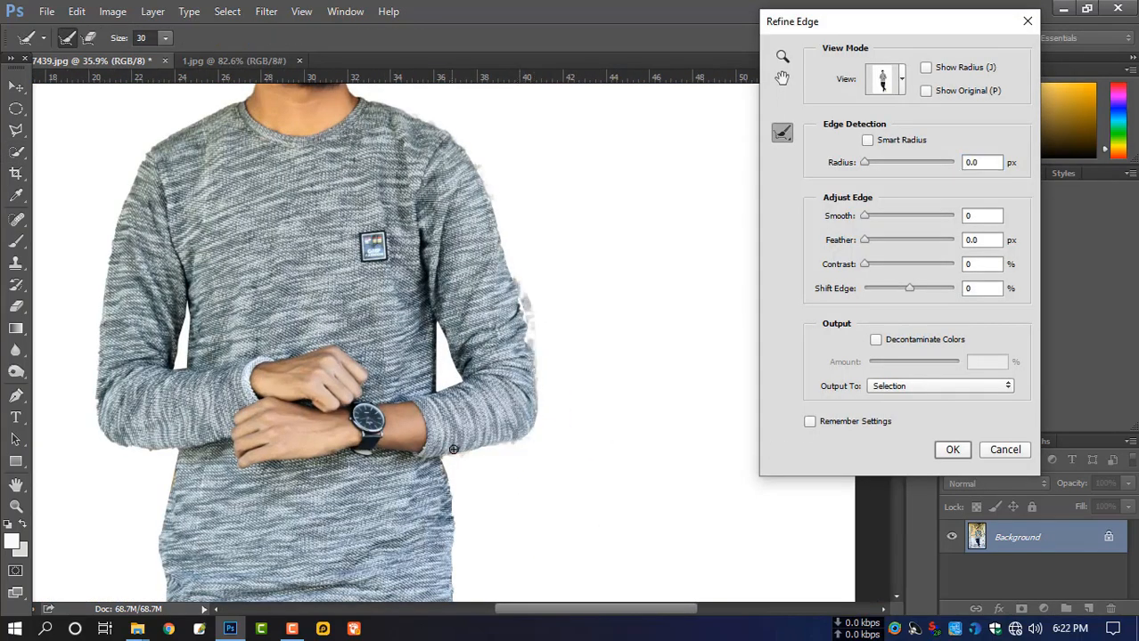
{"action": "left_click_drag", "start_coordinate": [530, 472], "coordinate": [514, 438]}
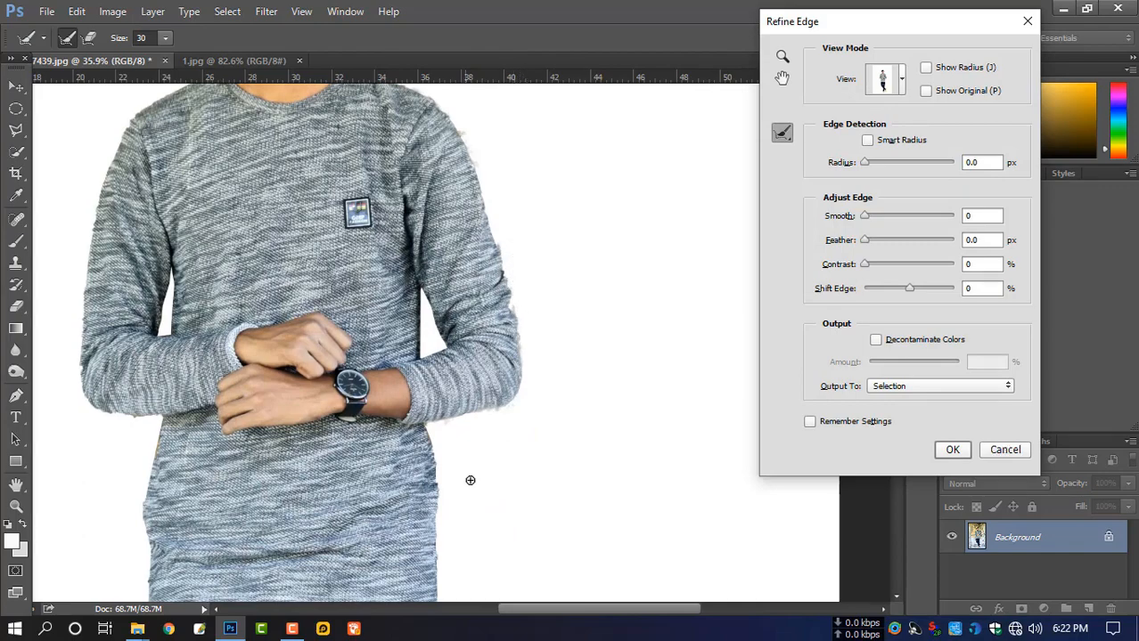
{"action": "mouse_move", "coordinate": [469, 480]}
{"action": "left_mouse_down"}
{"action": "mouse_move", "coordinate": [508, 250]}
{"action": "mouse_move", "coordinate": [445, 206]}
{"action": "mouse_move", "coordinate": [467, 359]}
{"action": "left_mouse_up"}
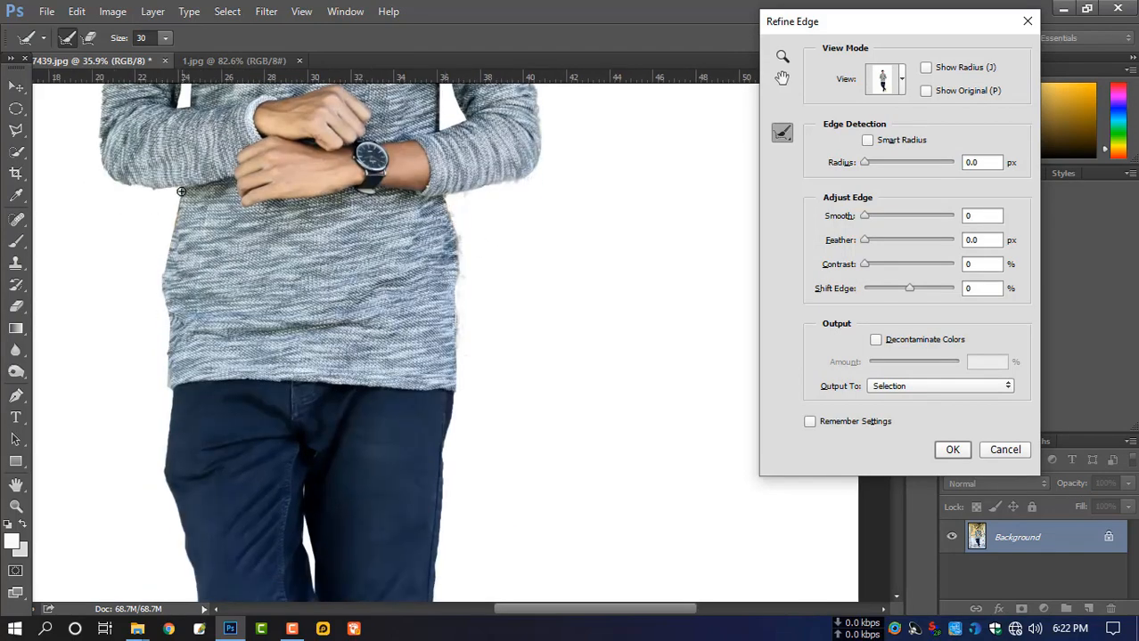
{"action": "left_click_drag", "start_coordinate": [103, 139], "coordinate": [220, 227]}
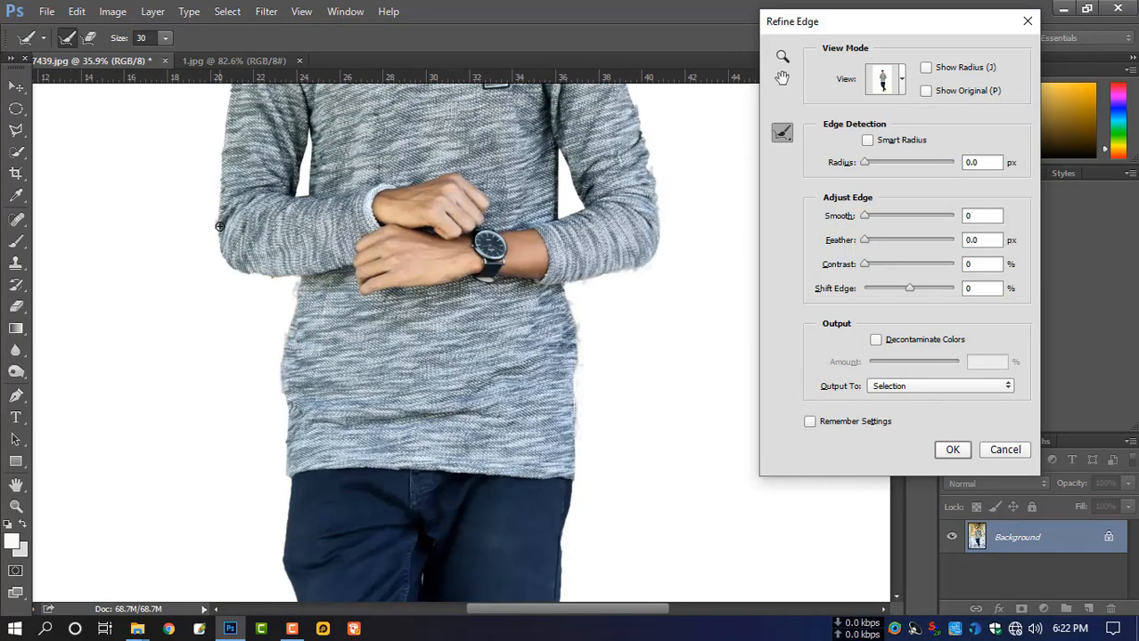
- Refine the edges of both shoes and the trouser cuff above the raised shoe
{"action": "scroll", "coordinate": [389, 303], "scroll_direction": "down", "scroll_amount": 3}
{"action": "scroll", "coordinate": [450, 147], "scroll_direction": "down", "scroll_amount": 8}
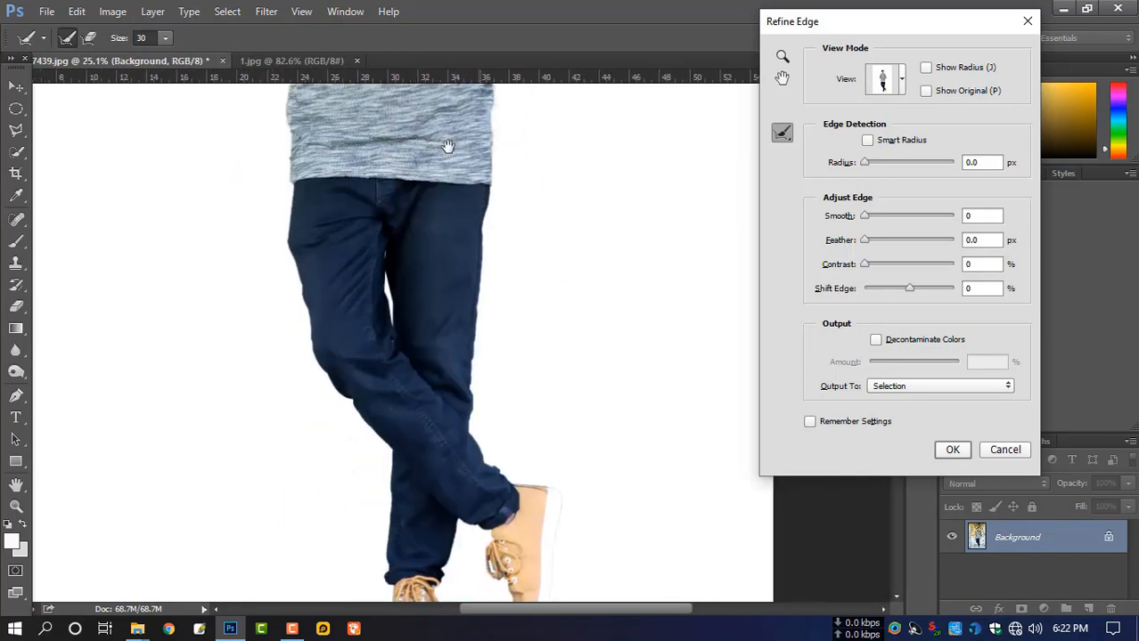
{"action": "scroll", "coordinate": [377, 549], "scroll_direction": "up", "scroll_amount": 3}
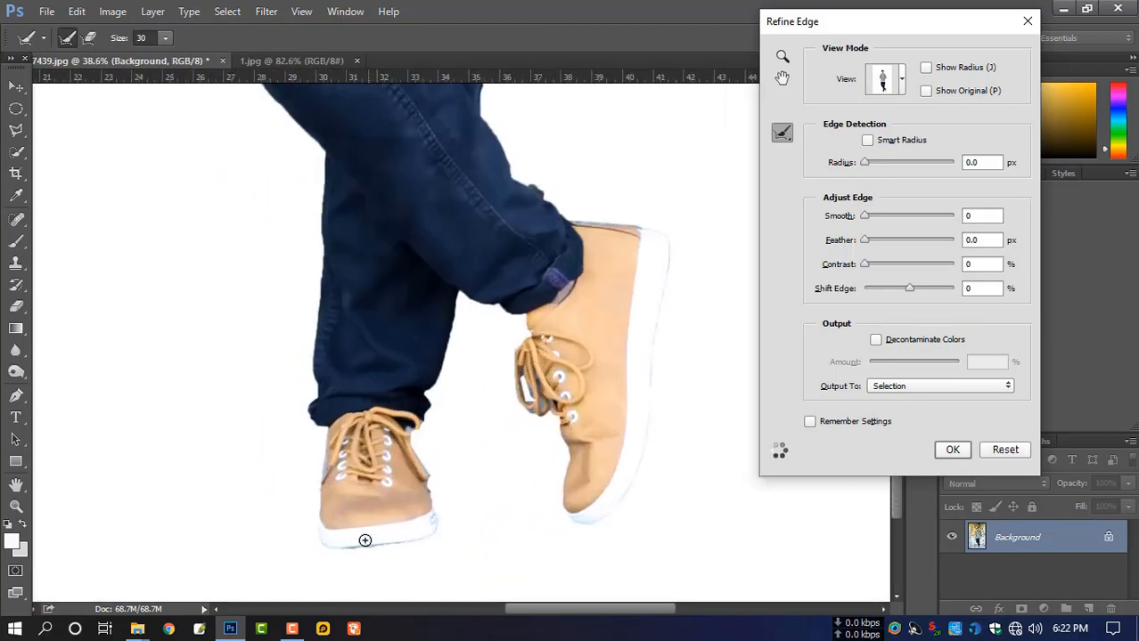
{"action": "left_click_drag", "start_coordinate": [432, 545], "coordinate": [437, 540]}
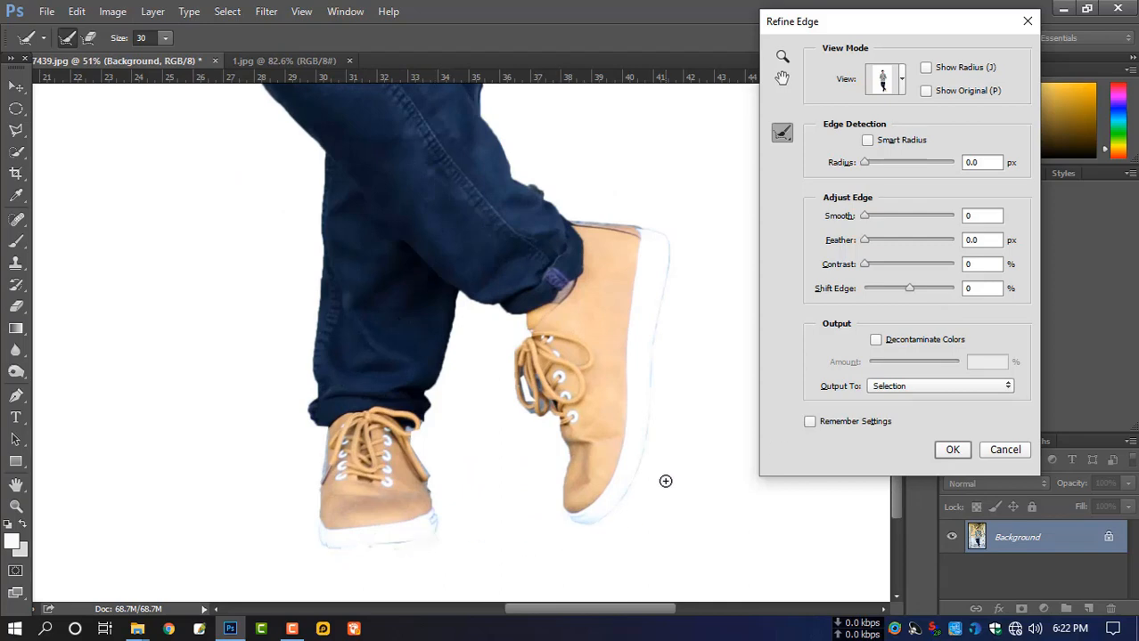
{"action": "mouse_move", "coordinate": [604, 520]}
{"action": "left_mouse_down"}
{"action": "mouse_move", "coordinate": [637, 484]}
{"action": "mouse_move", "coordinate": [654, 424]}
{"action": "mouse_move", "coordinate": [673, 239]}
{"action": "mouse_move", "coordinate": [558, 204]}
{"action": "mouse_move", "coordinate": [517, 177]}
{"action": "left_mouse_up"}
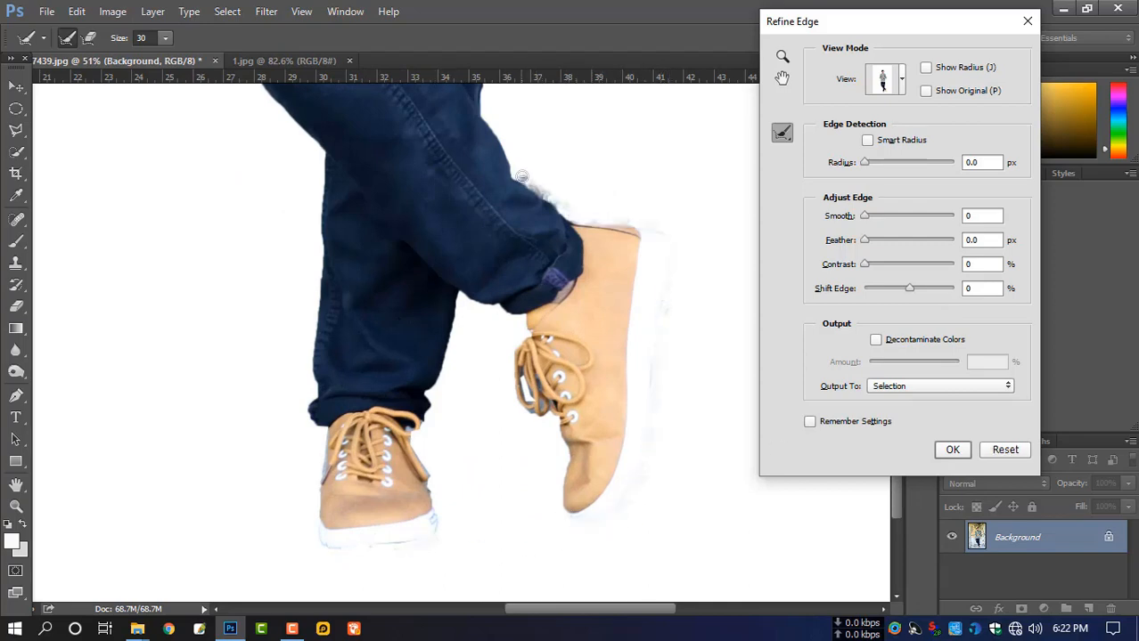
- Set the selection's Feather to 3.8 px and output the refined cutout to a new layer
{"action": "left_click_drag", "start_coordinate": [459, 237], "coordinate": [501, 408]}
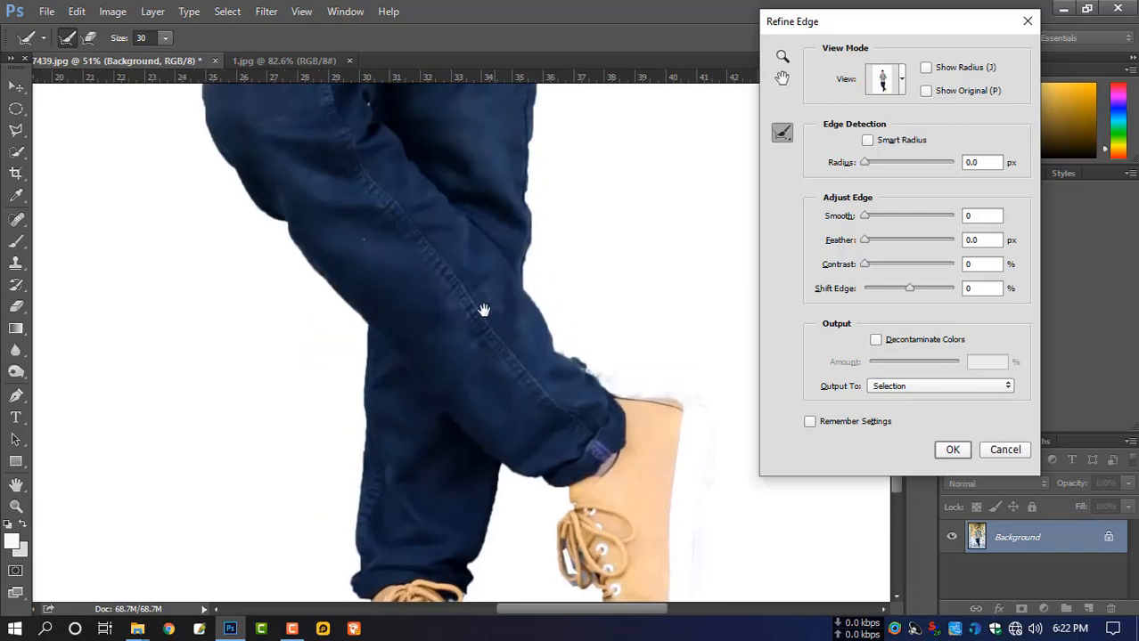
{"action": "scroll", "coordinate": [490, 296], "scroll_direction": "down", "scroll_amount": 5}
{"action": "left_click_drag", "start_coordinate": [490, 294], "coordinate": [524, 535]}
{"action": "scroll", "coordinate": [551, 242], "scroll_direction": "down", "scroll_amount": 3}
{"action": "left_click_drag", "start_coordinate": [553, 259], "coordinate": [613, 366]}
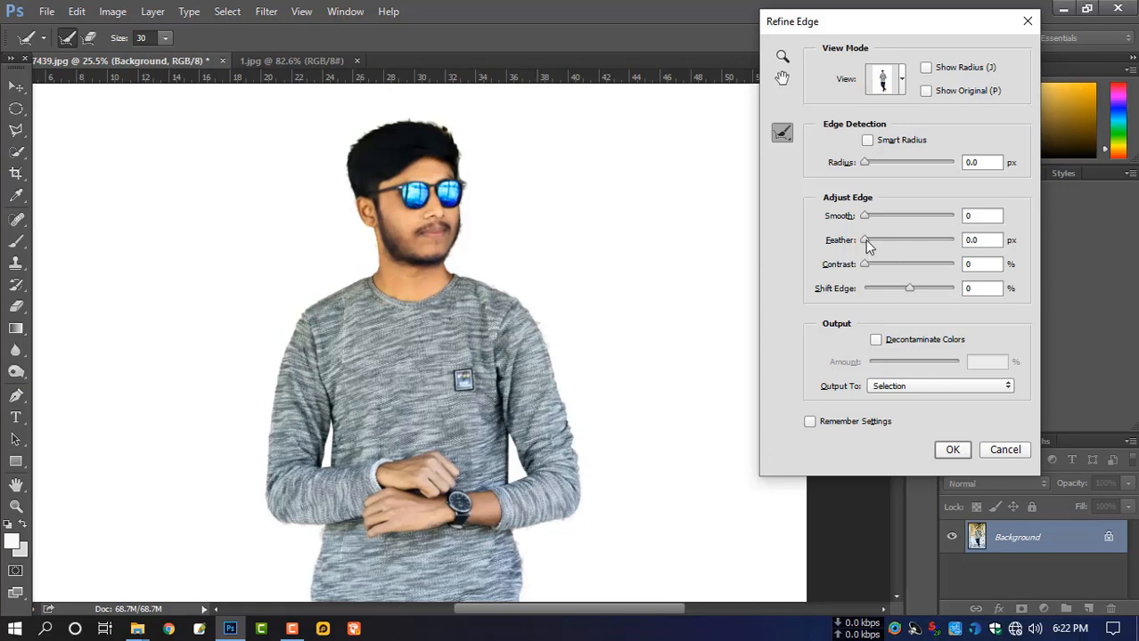
{"action": "left_click_drag", "start_coordinate": [878, 245], "coordinate": [880, 246]}
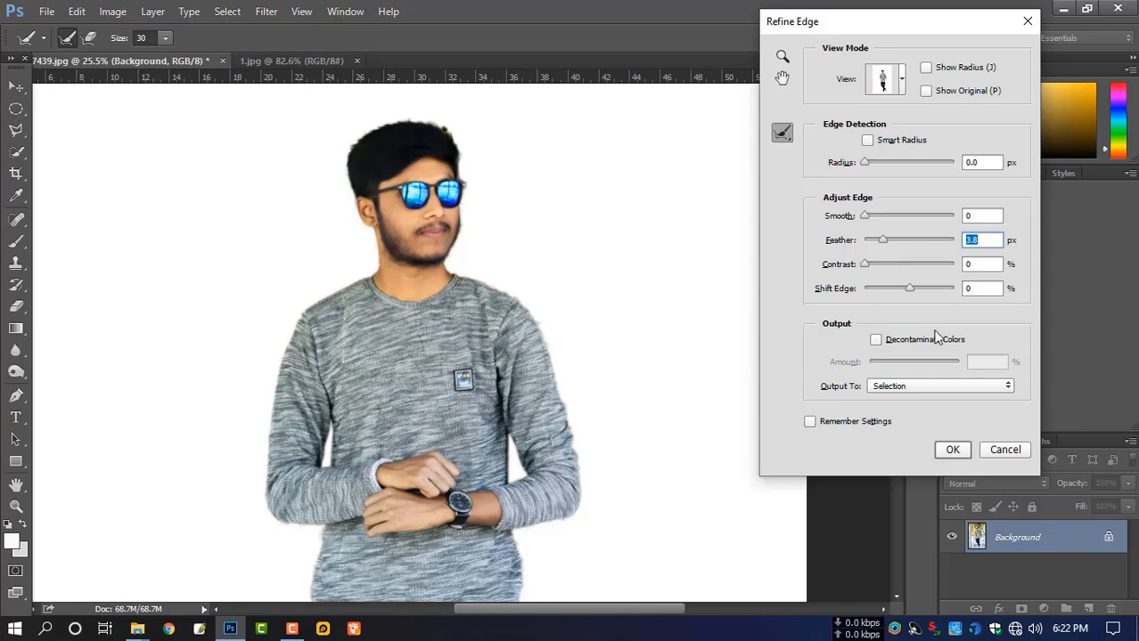
{"action": "left_click", "coordinate": [937, 387]}
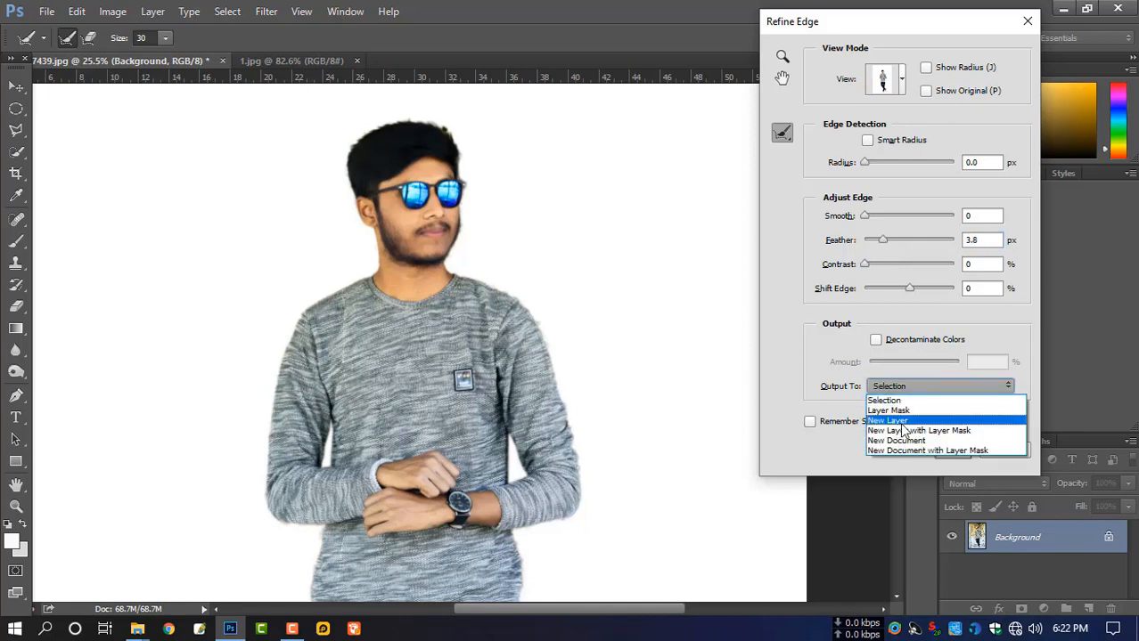
{"action": "left_click", "coordinate": [904, 421]}
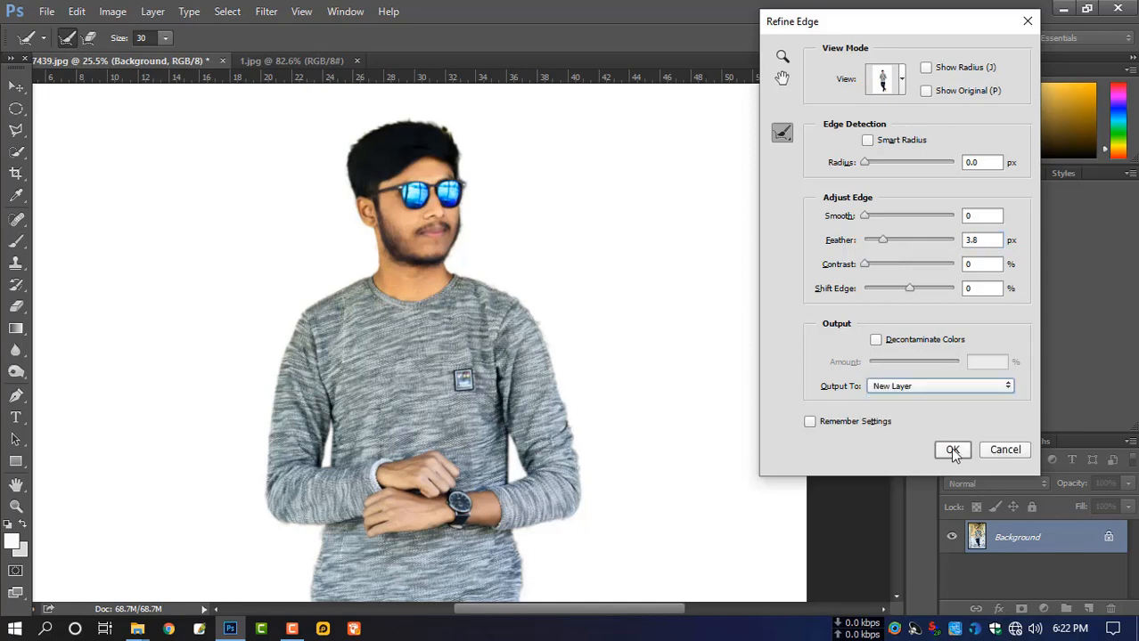
{"action": "left_click", "coordinate": [951, 450]}
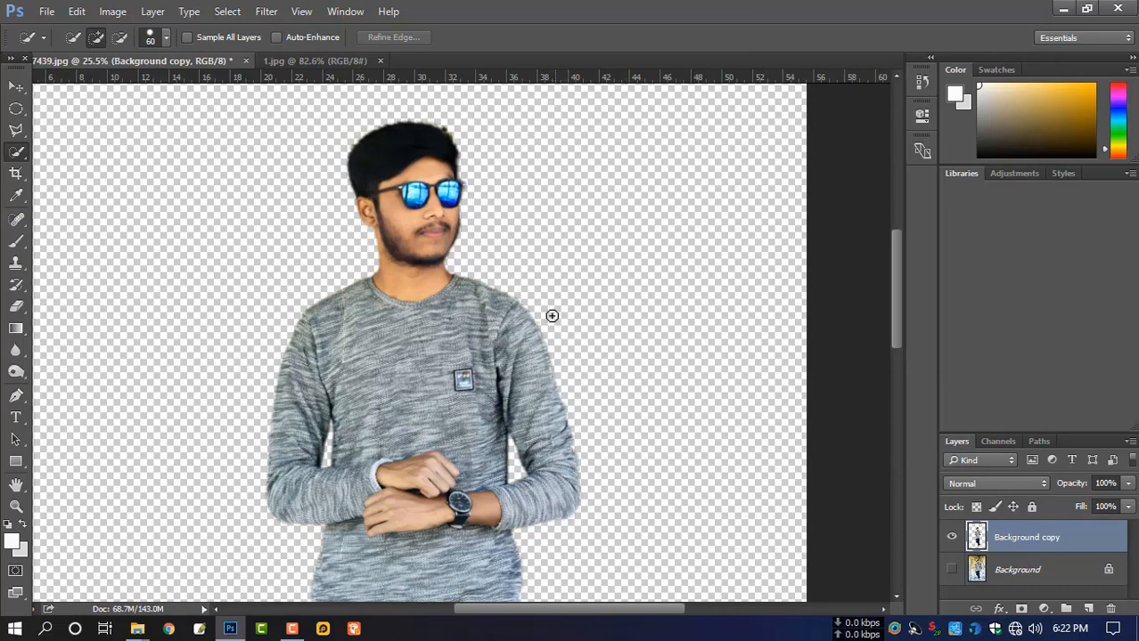
- Delete the original Background layer, keeping only the cutout layer
{"action": "scroll", "coordinate": [552, 315], "scroll_direction": "down", "scroll_amount": 4}
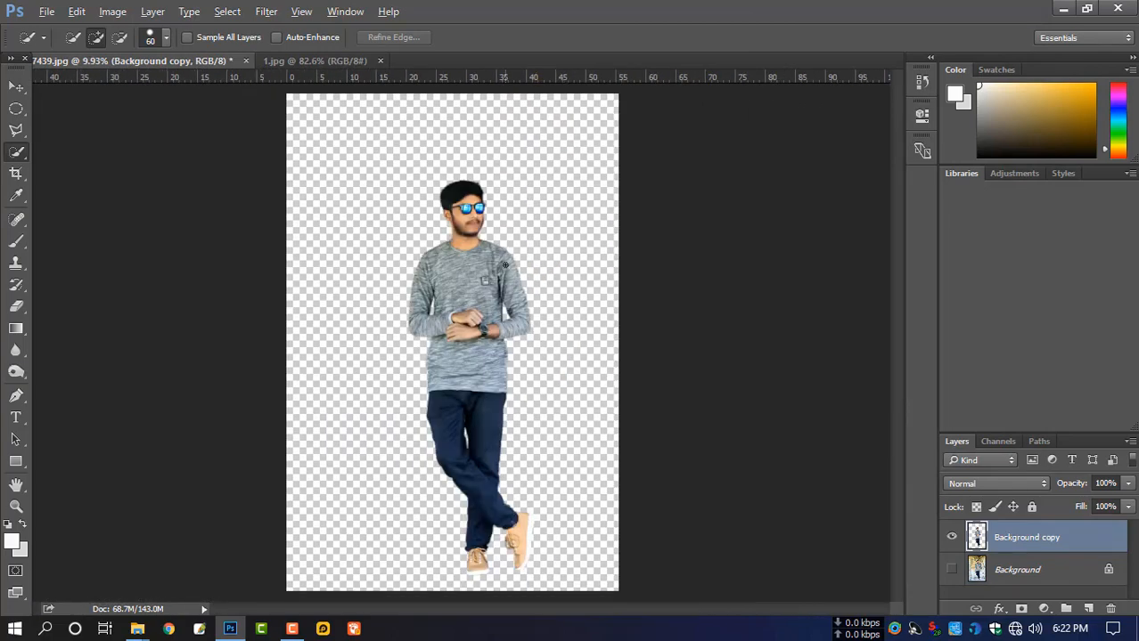
{"action": "scroll", "coordinate": [505, 265], "scroll_direction": "up", "scroll_amount": 1}
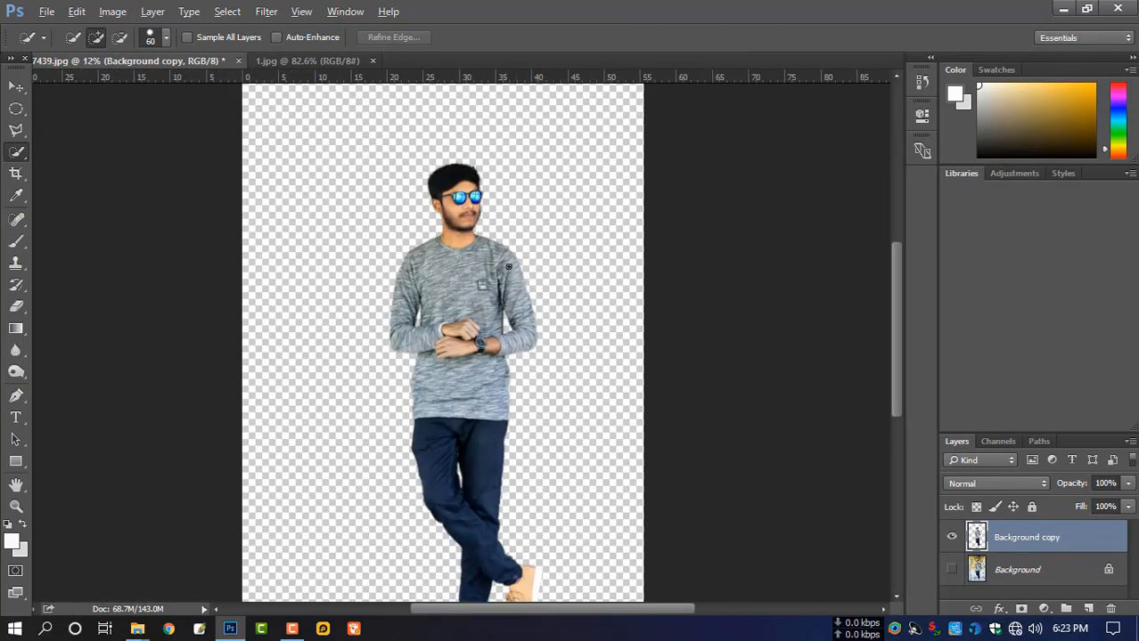
{"action": "scroll", "coordinate": [508, 267], "scroll_direction": "down", "scroll_amount": 1}
{"action": "left_click", "coordinate": [25, 89]}
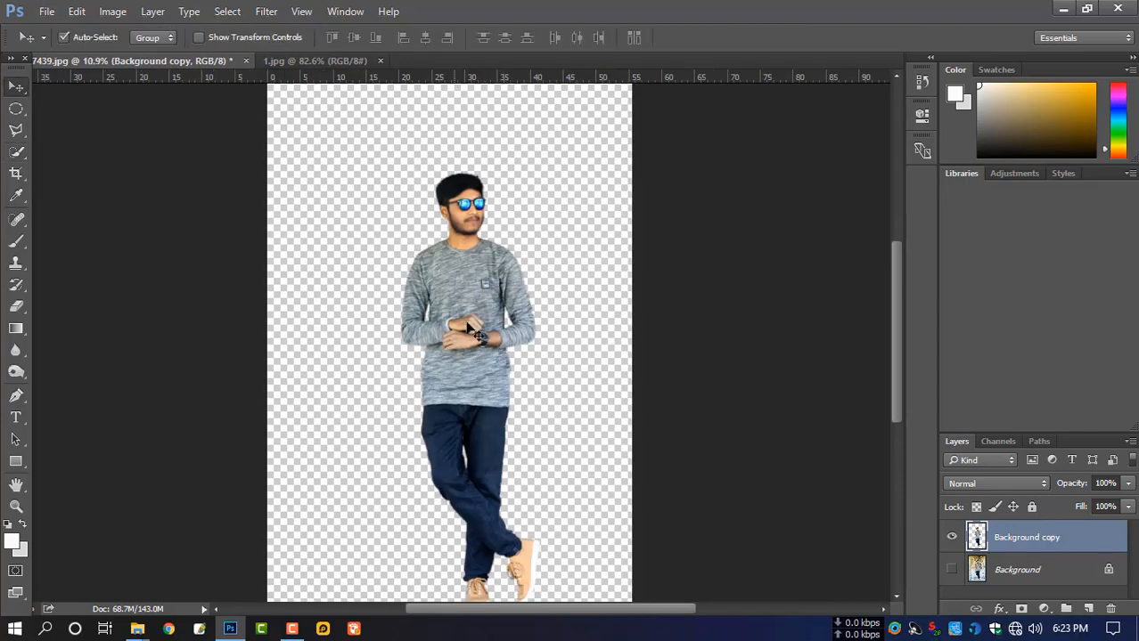
{"action": "left_click", "coordinate": [984, 574]}
{"action": "left_click", "coordinate": [952, 569]}
{"action": "left_click", "coordinate": [952, 569]}
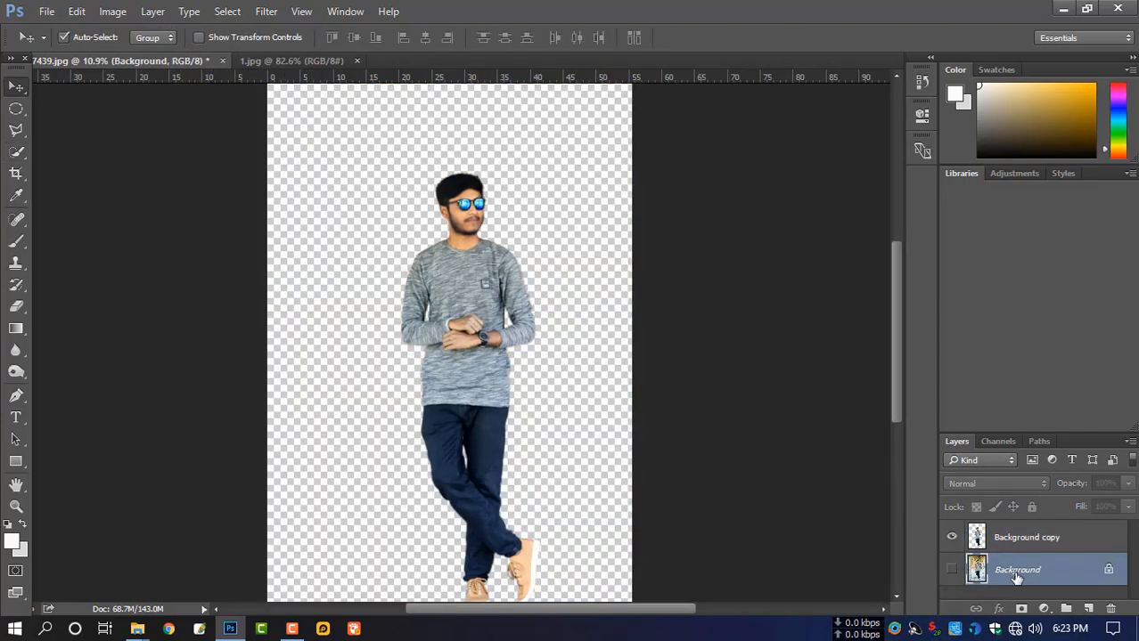
{"action": "left_click", "coordinate": [1115, 609]}
{"action": "key", "text": "Return"}
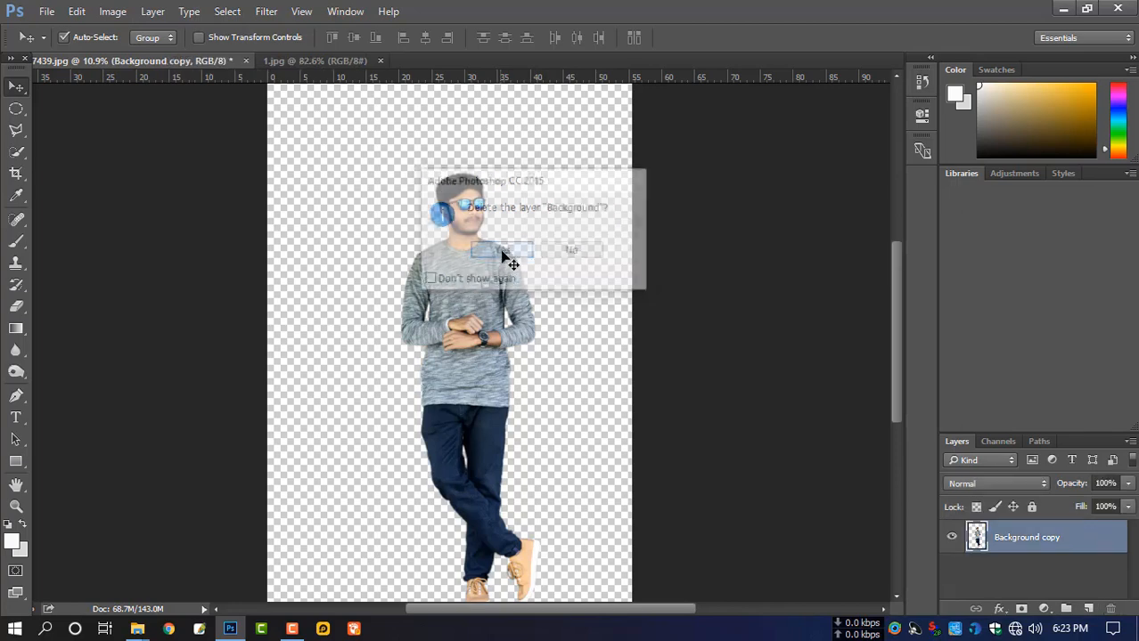
- Rotate the man's cutout about 1° clockwise with Free Transform to straighten him
{"action": "scroll", "coordinate": [559, 255], "scroll_direction": "down", "scroll_amount": 1}
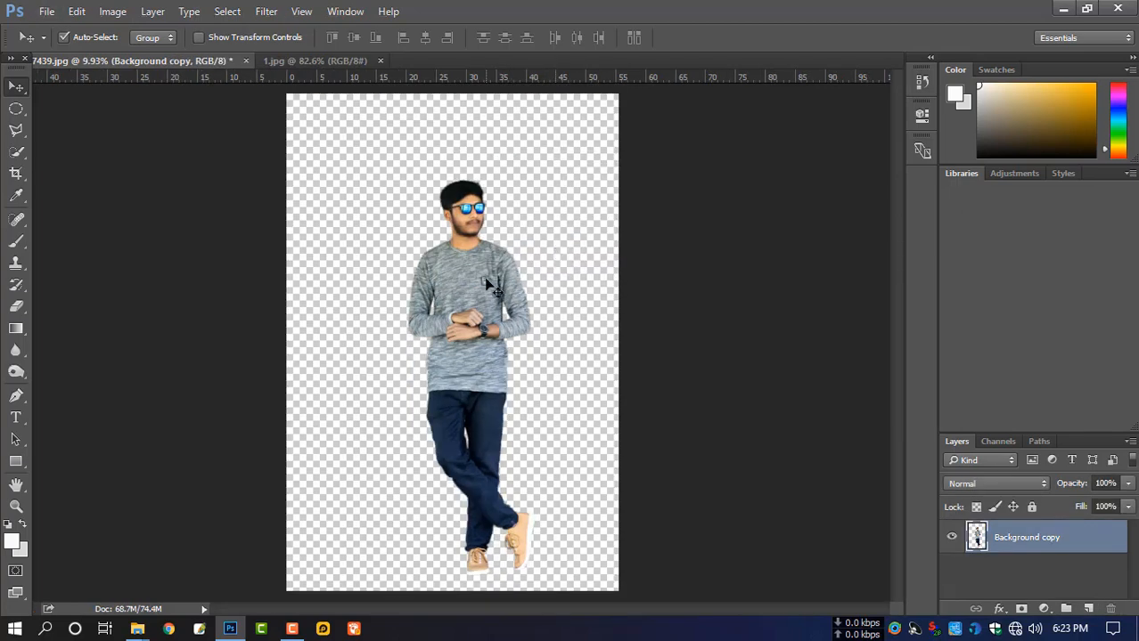
{"action": "key", "text": "ctrl+t"}
{"action": "left_click_drag", "start_coordinate": [655, 241], "coordinate": [631, 251]}
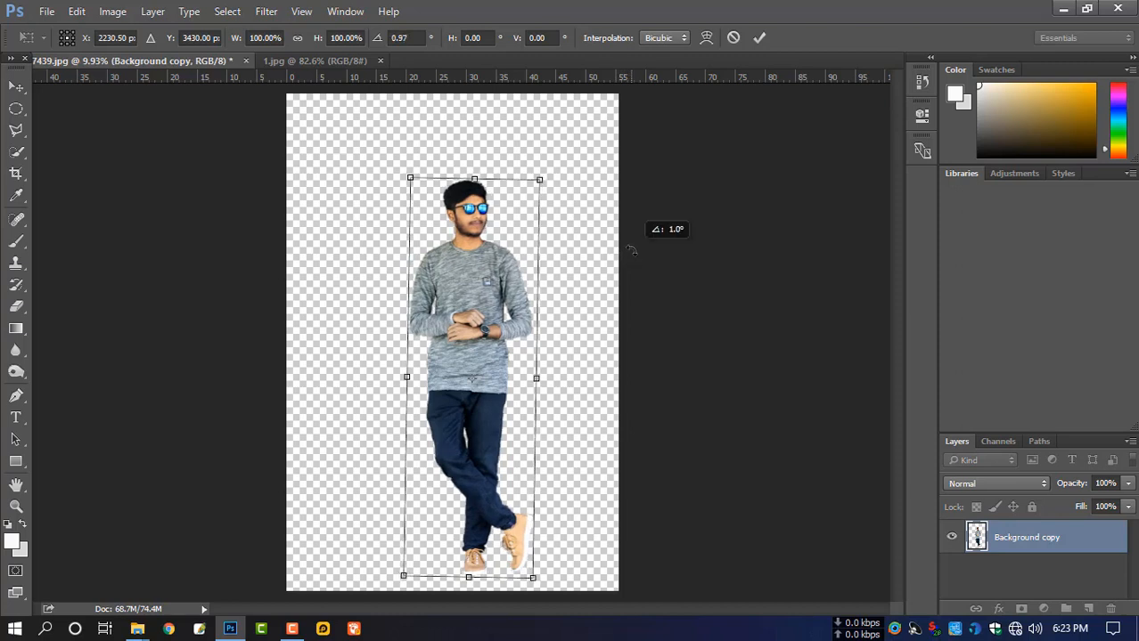
{"action": "key", "text": "Return"}
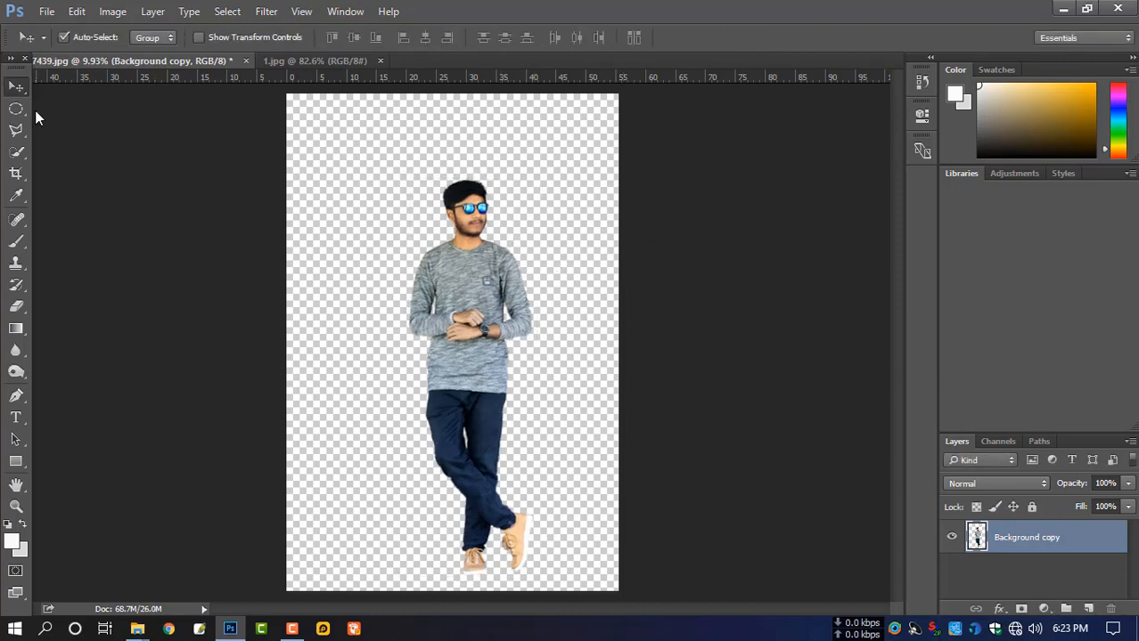
- Crop the canvas in proportion around the man to about 50 × 77 inches
{"action": "left_click", "coordinate": [16, 175]}
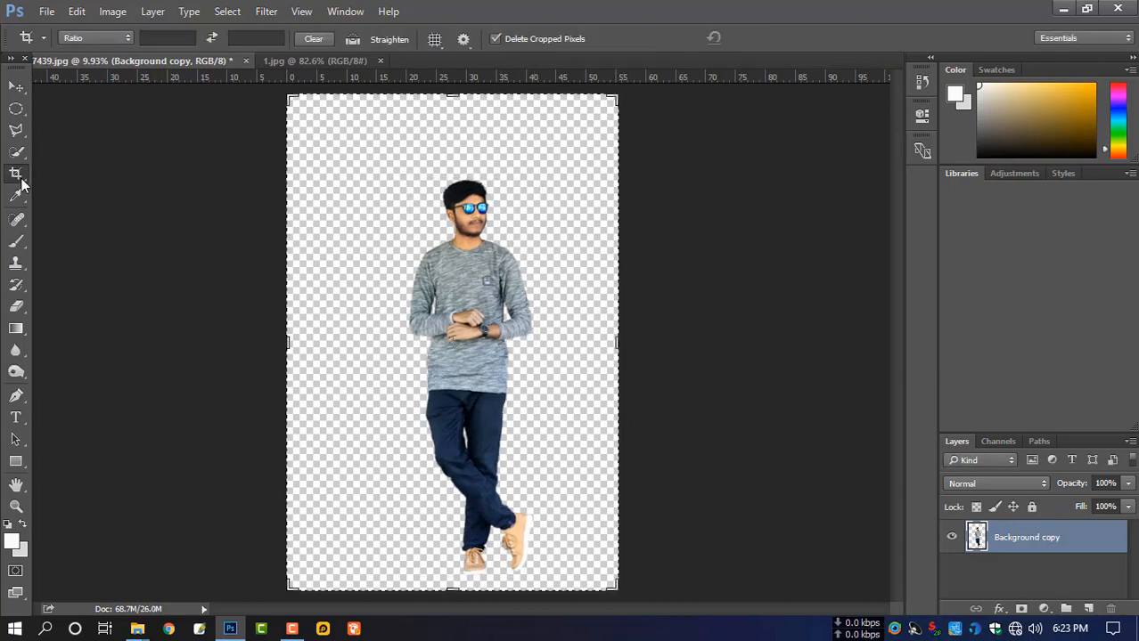
{"action": "left_click_drag", "start_coordinate": [308, 112], "coordinate": [300, 104]}
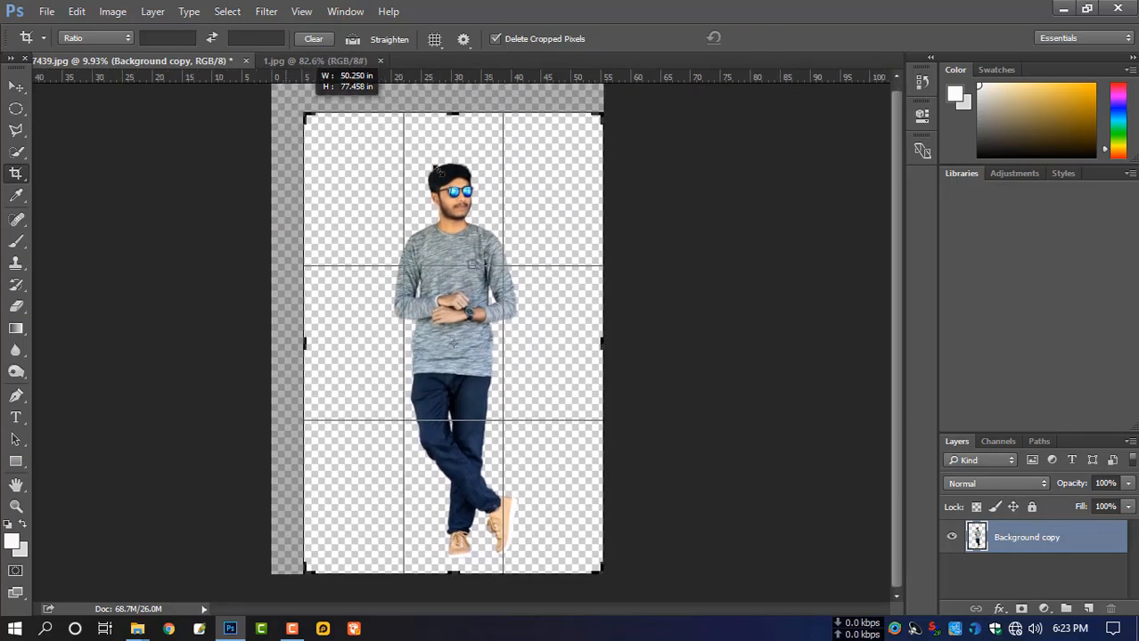
{"action": "key", "text": "Return"}
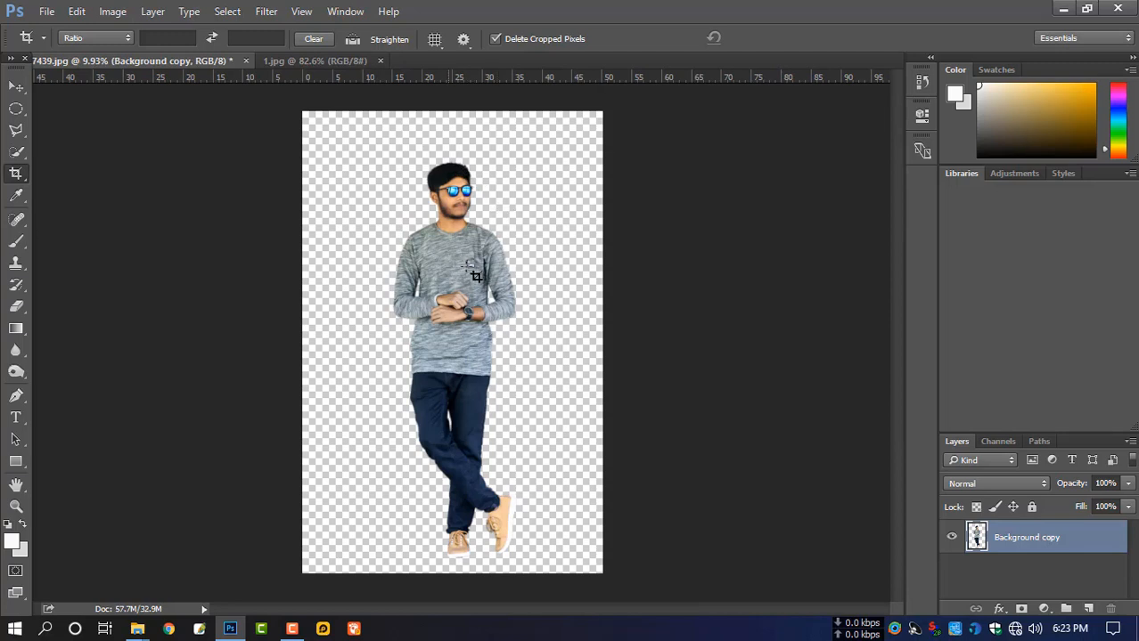
- Nudge the cutout slightly to the left and fine-tune its rotation with Free Transform
{"action": "key", "text": "v"}
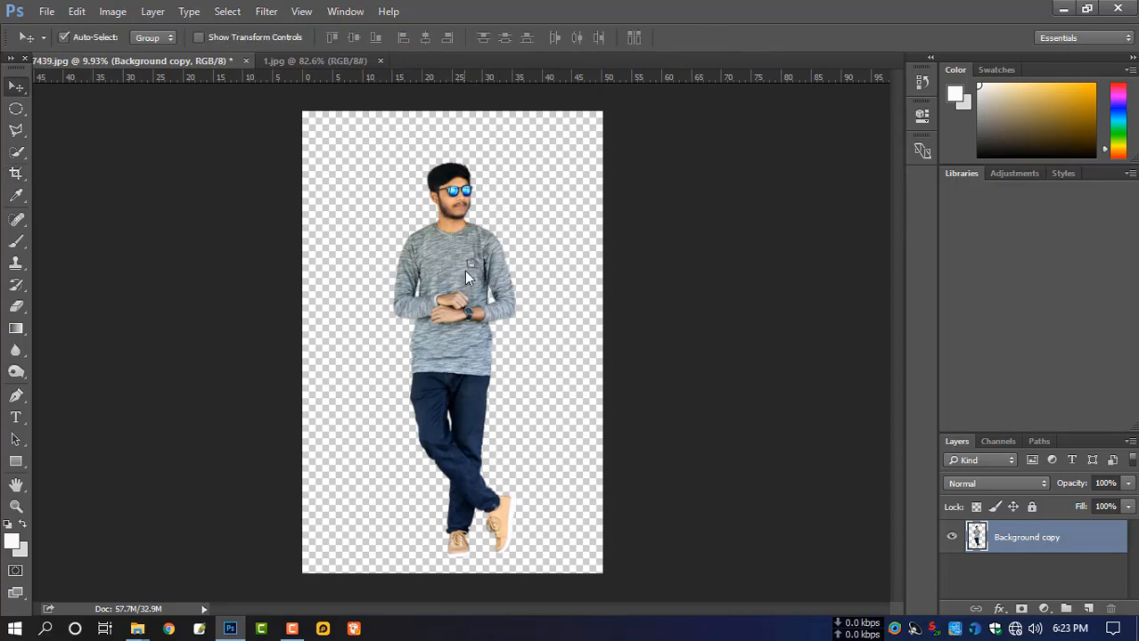
{"action": "left_click_drag", "start_coordinate": [464, 272], "coordinate": [461, 272]}
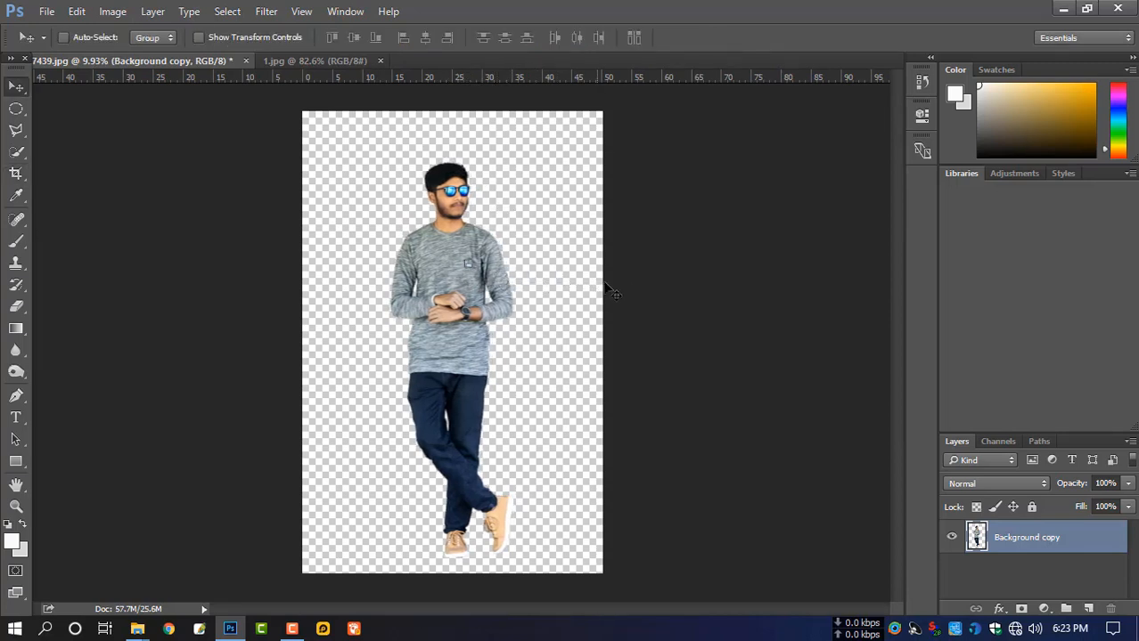
{"action": "key", "text": "ctrl+t"}
{"action": "left_click_drag", "start_coordinate": [690, 286], "coordinate": [693, 286]}
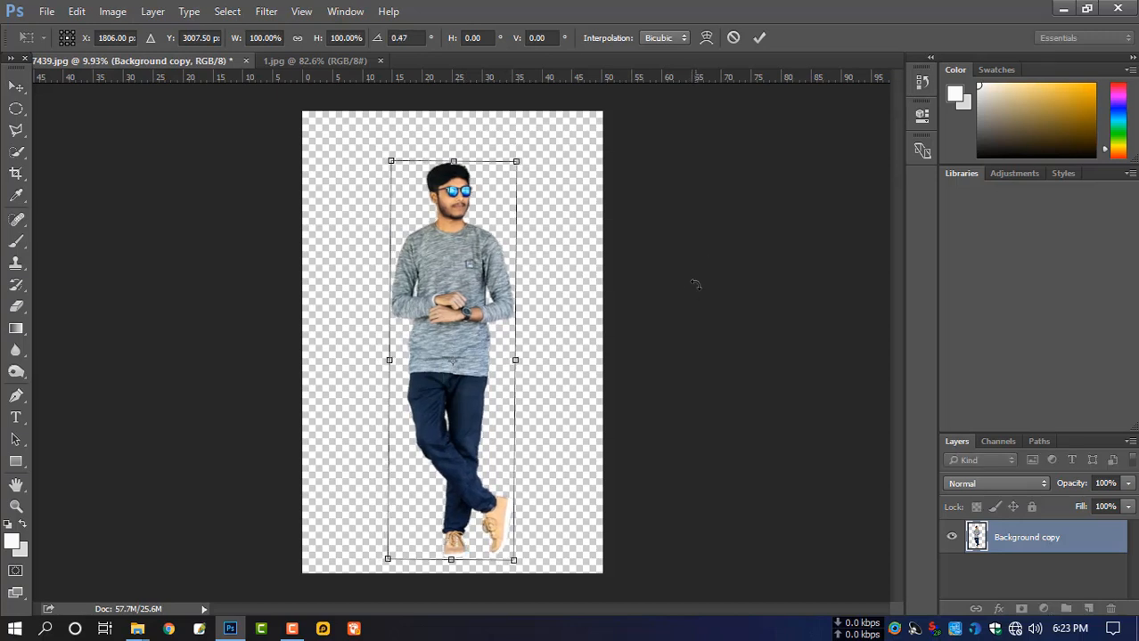
{"action": "left_click", "coordinate": [693, 281]}
{"action": "key", "text": "Return"}
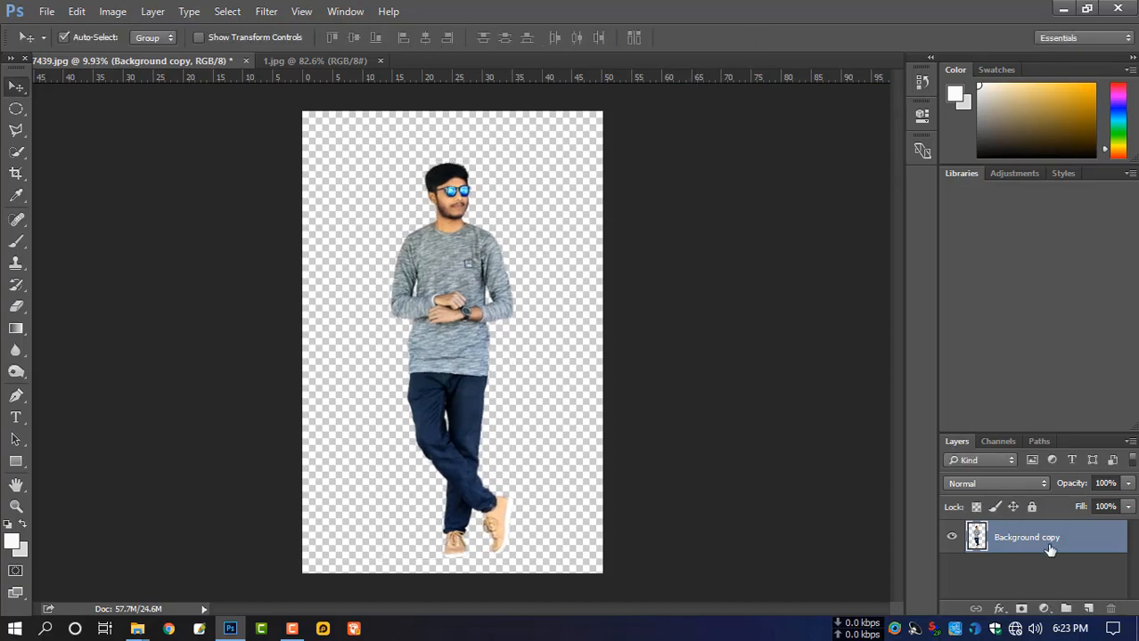
- Add a new layer beneath the cutout and fill it with the light grey background color
{"action": "left_click", "coordinate": [1087, 609]}
{"action": "left_click_drag", "start_coordinate": [1038, 556], "coordinate": [1048, 576]}
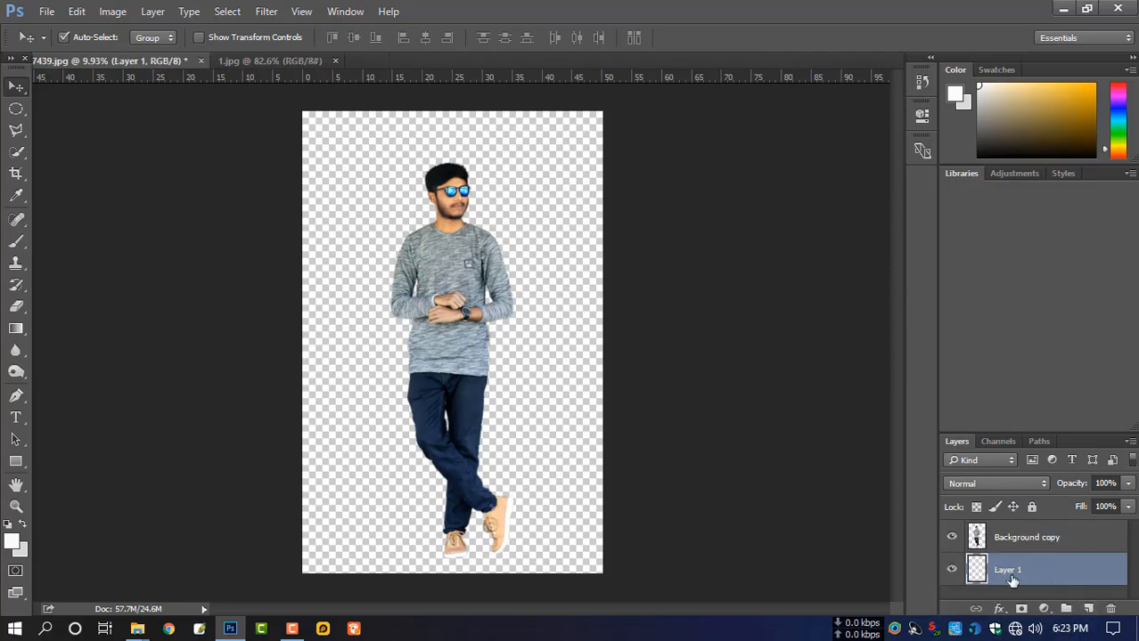
{"action": "key", "text": "alt+Delete"}
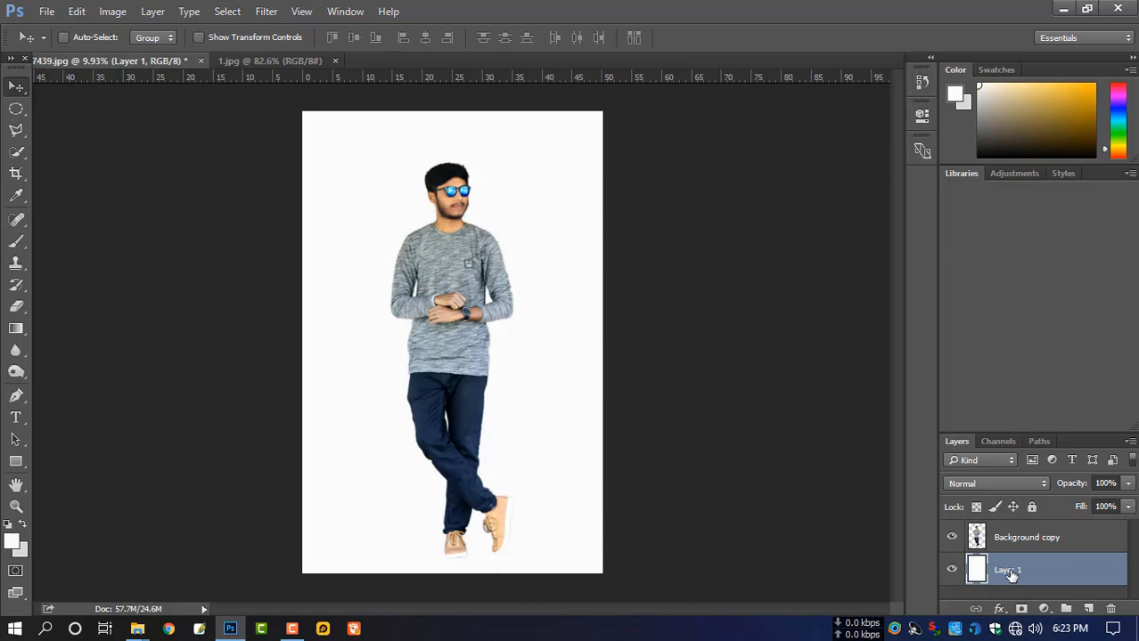
{"action": "key", "text": "ctrl+z"}
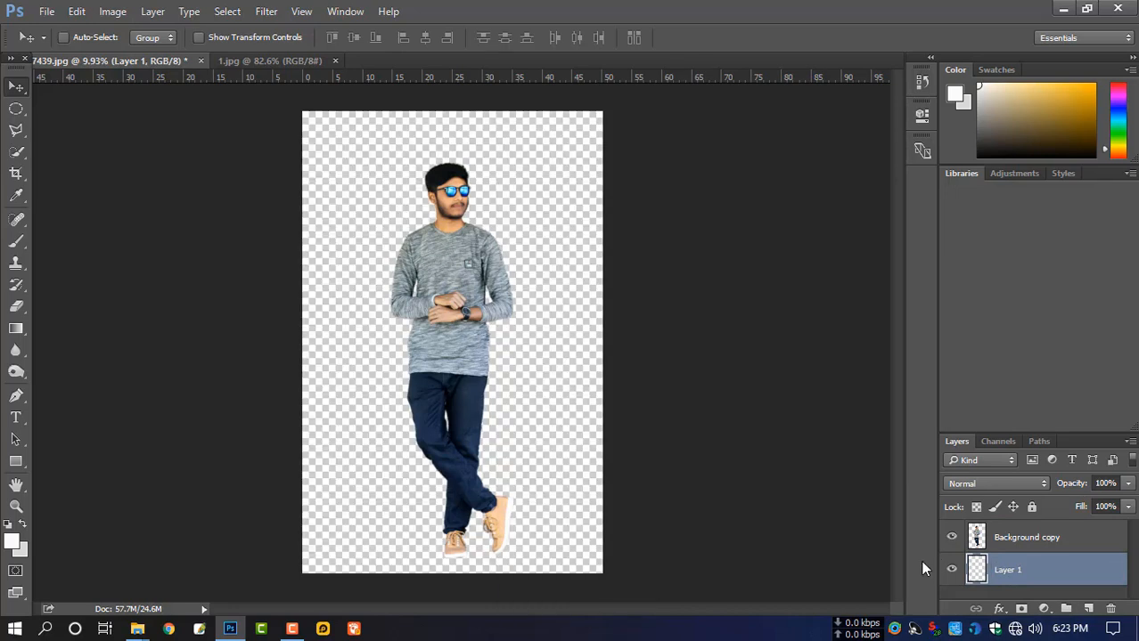
{"action": "key", "text": "ctrl+Delete"}
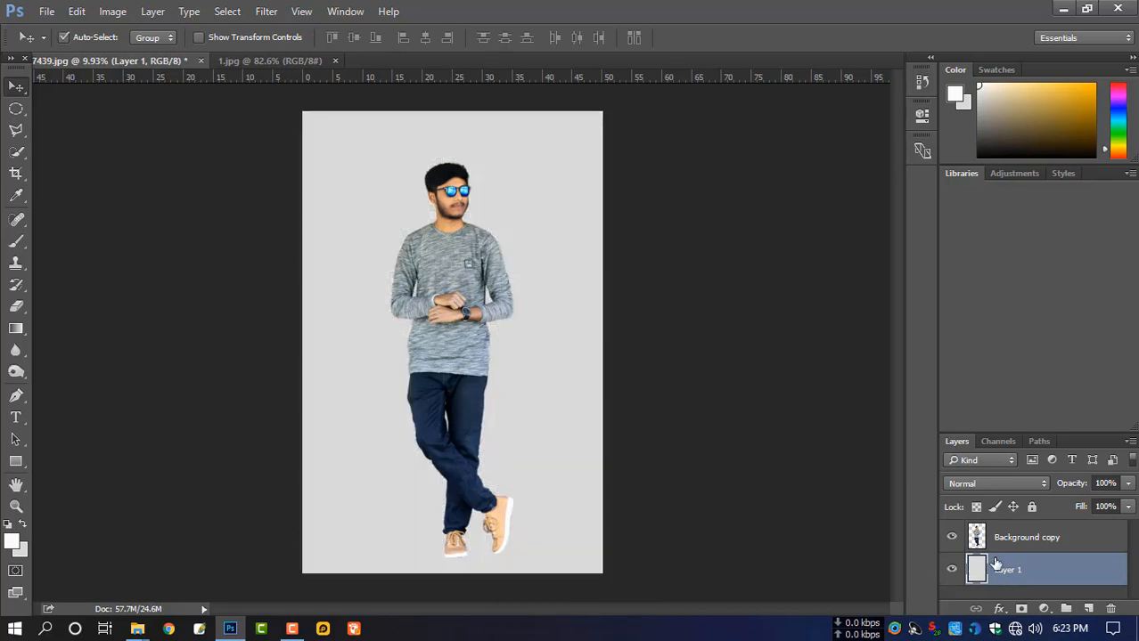
- Add a Gradient Fill layer above the grey layer, using the Foreground to Background preset
{"action": "left_click", "coordinate": [1089, 609]}
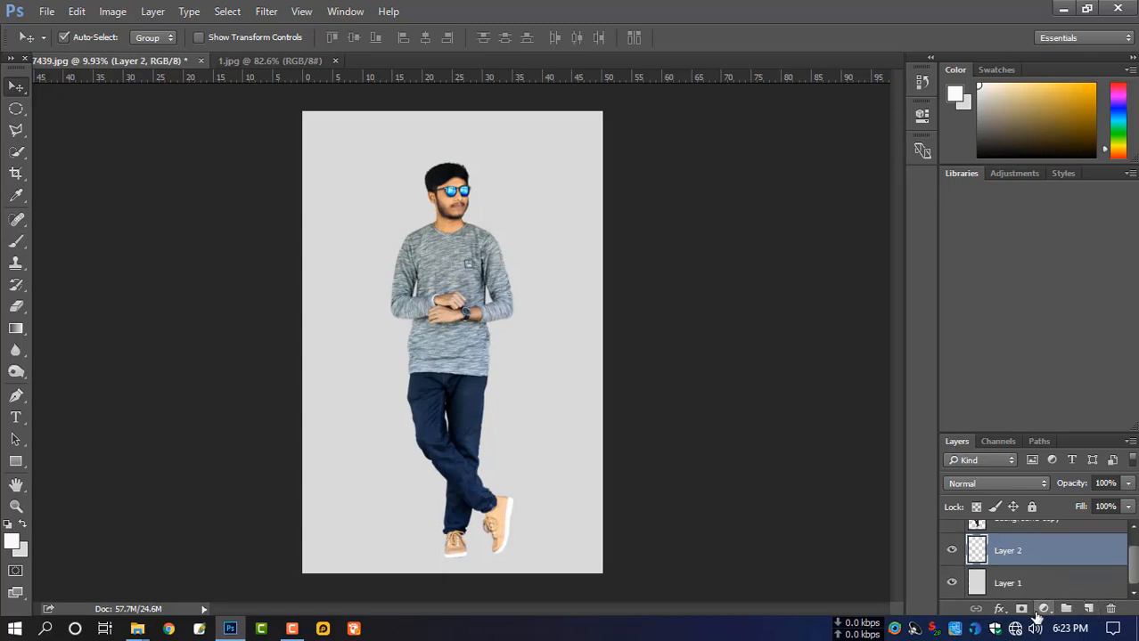
{"action": "left_click", "coordinate": [1043, 609]}
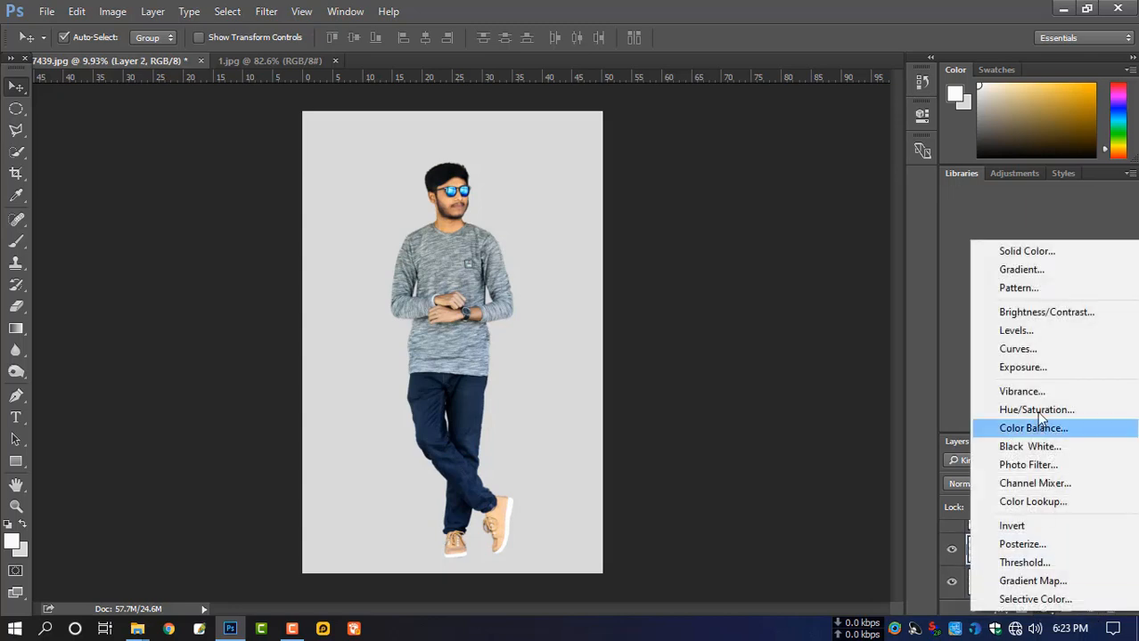
{"action": "left_click", "coordinate": [1021, 270]}
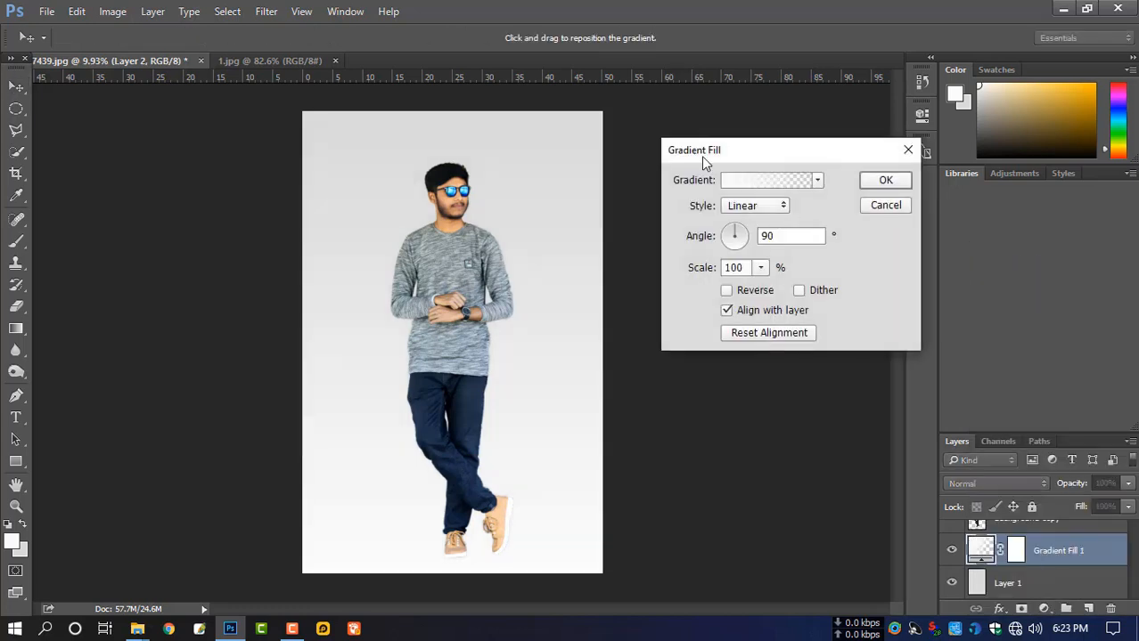
{"action": "left_click", "coordinate": [778, 185]}
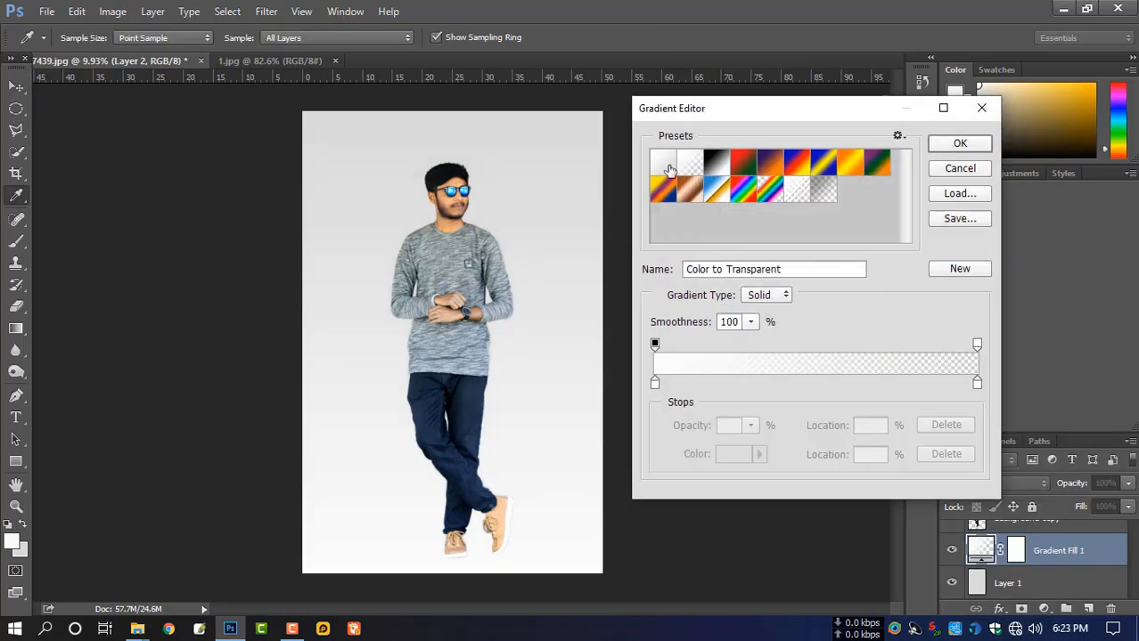
{"action": "left_click", "coordinate": [670, 169]}
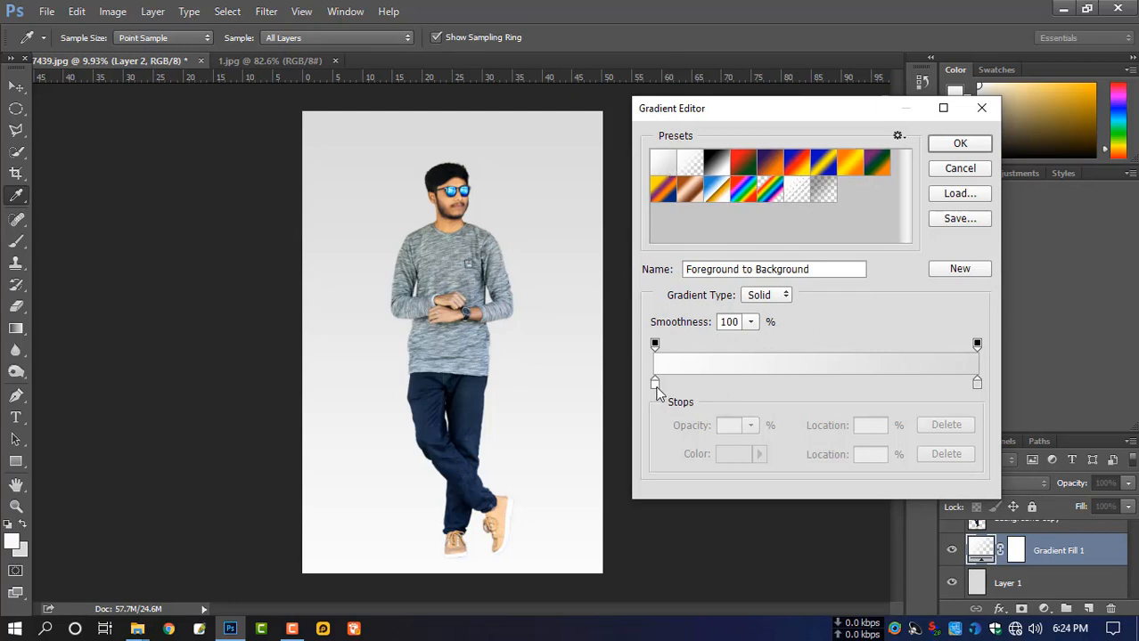
- Set the gradient's starting color stop to pale yellow #fbf0b1
{"action": "left_click", "coordinate": [655, 385]}
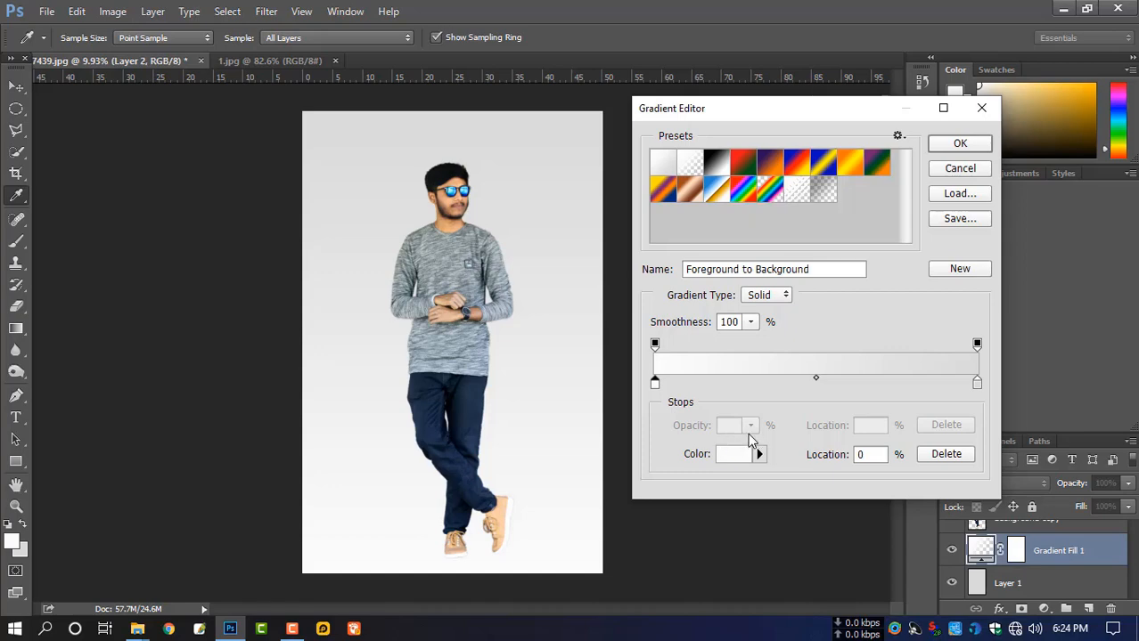
{"action": "left_click", "coordinate": [730, 456]}
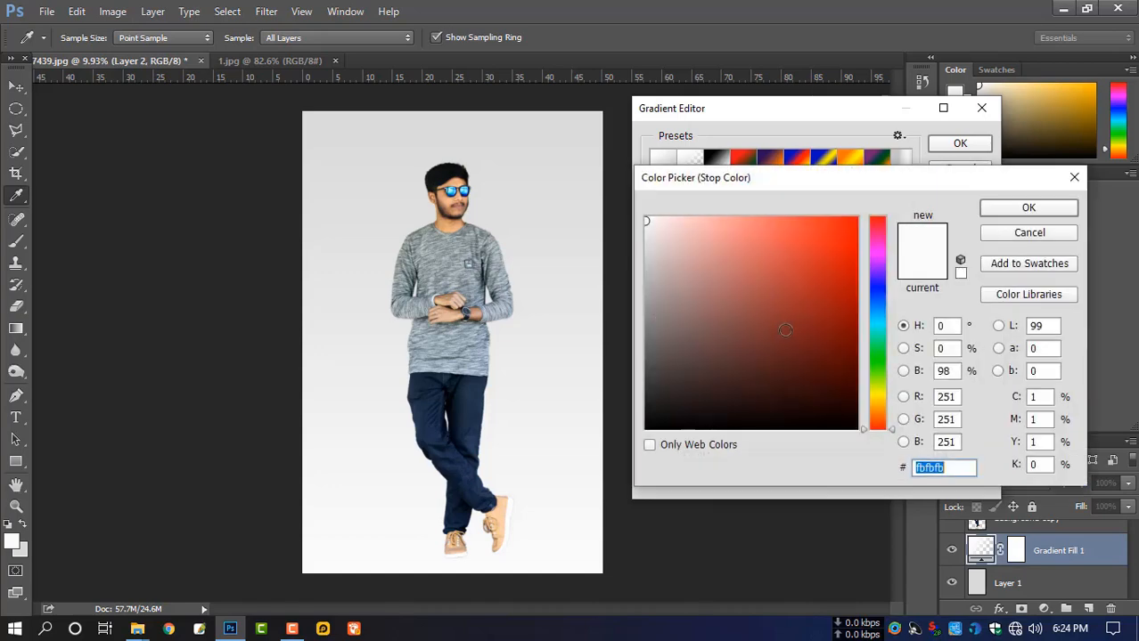
{"action": "left_click", "coordinate": [881, 393]}
{"action": "left_click", "coordinate": [882, 399]}
{"action": "left_click", "coordinate": [821, 221]}
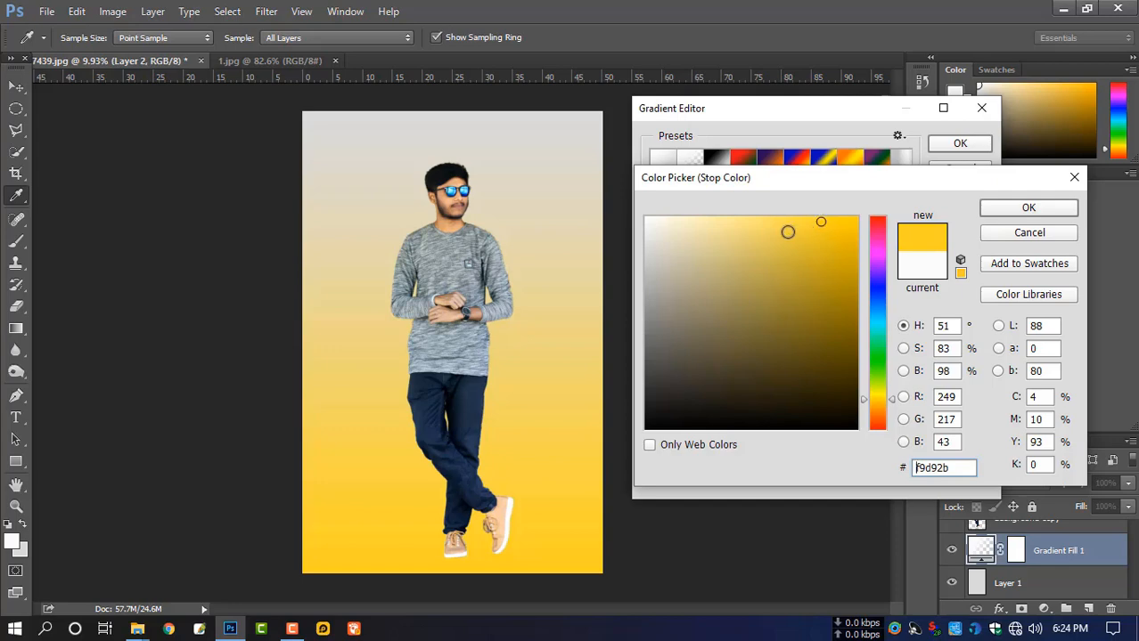
{"action": "left_click_drag", "start_coordinate": [728, 225], "coordinate": [706, 220]}
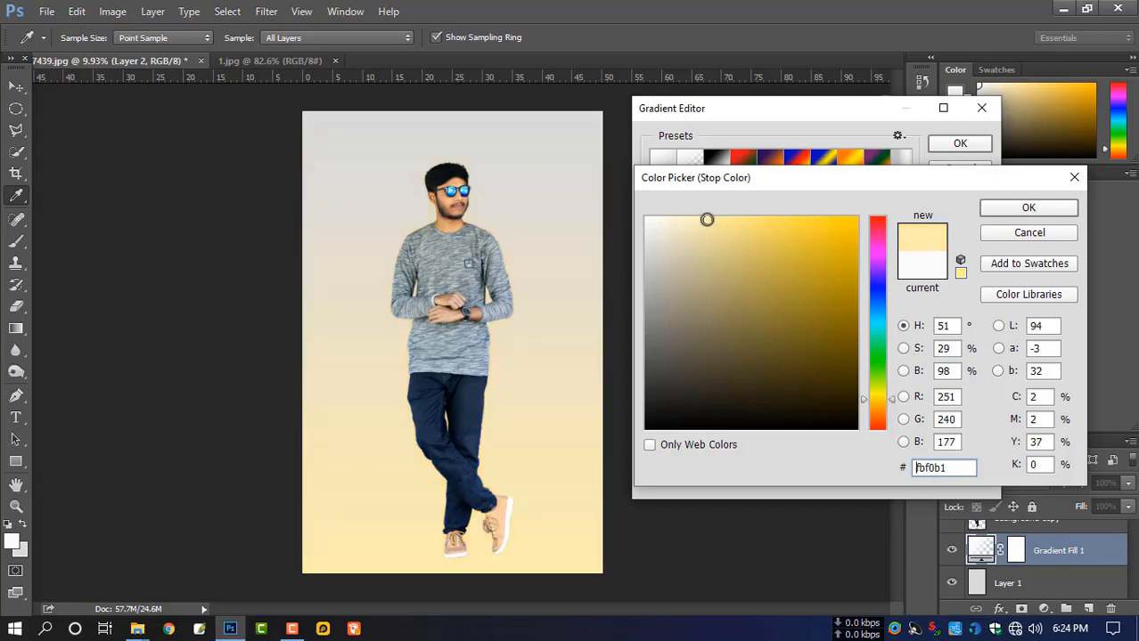
{"action": "left_click", "coordinate": [1029, 208]}
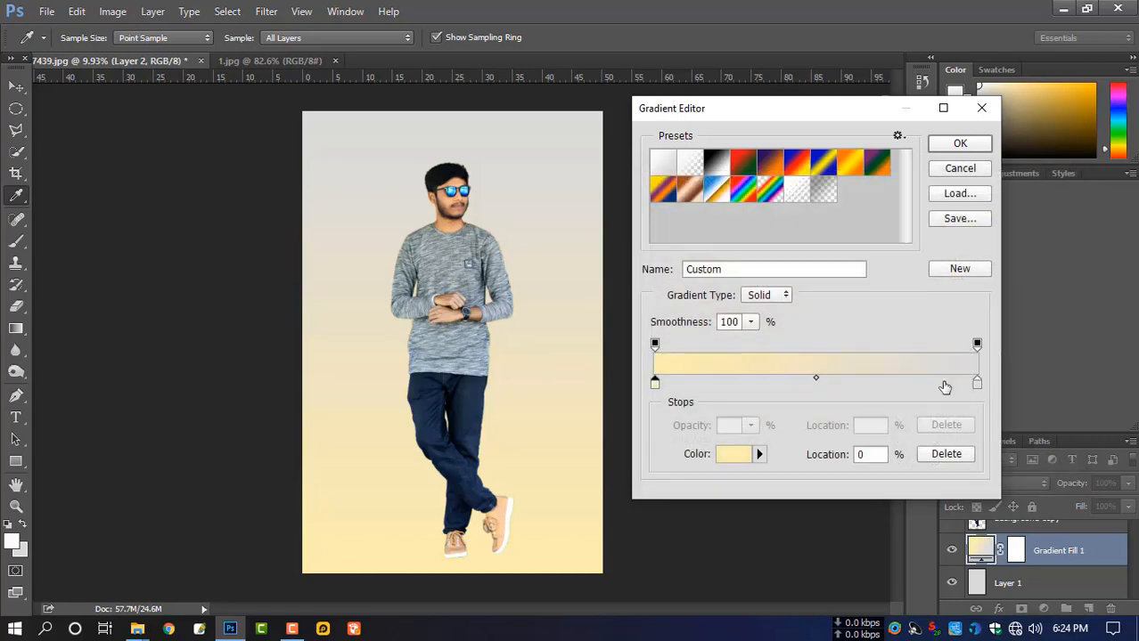
- Set the gradient's end color stop to light yellow #f9fa97
{"action": "left_click", "coordinate": [977, 382]}
{"action": "left_click", "coordinate": [728, 457]}
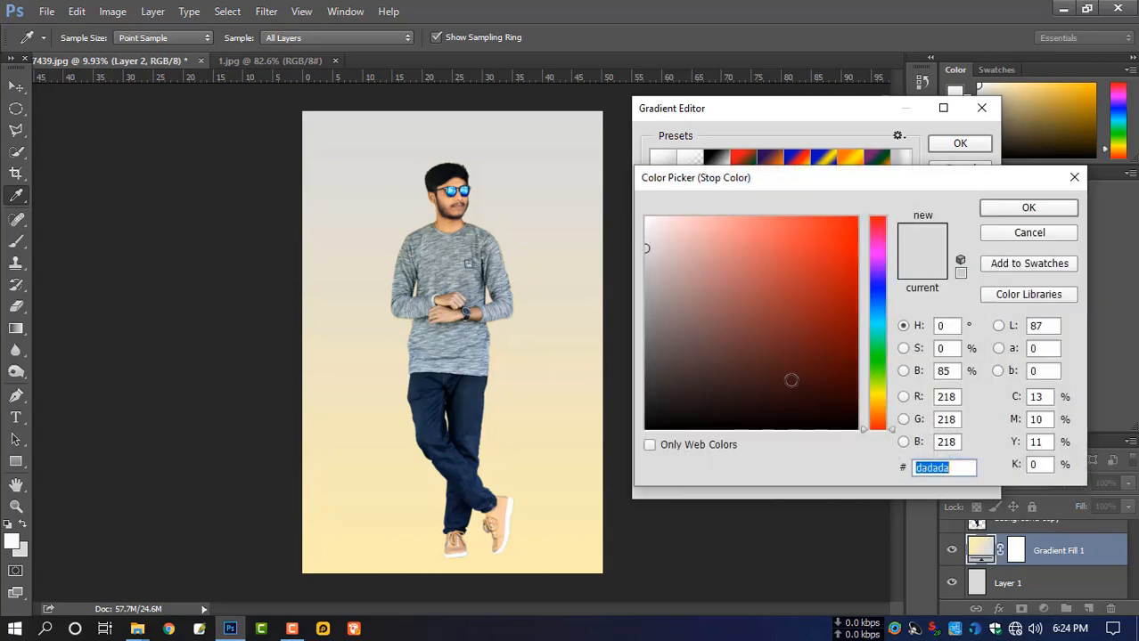
{"action": "left_click_drag", "start_coordinate": [881, 401], "coordinate": [884, 394]}
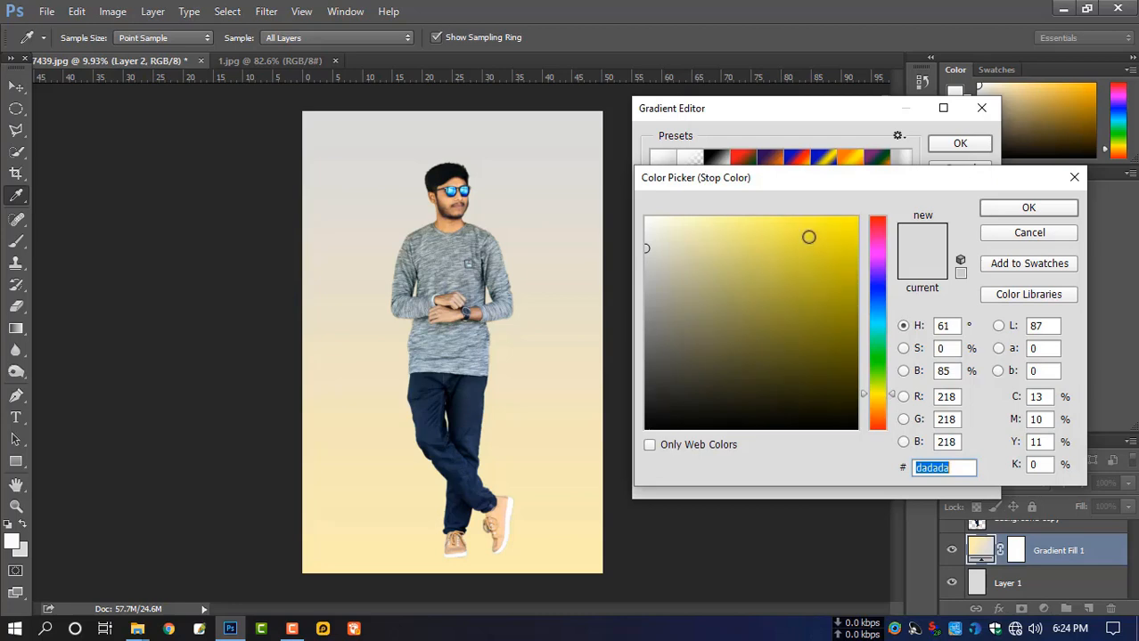
{"action": "mouse_move", "coordinate": [808, 235]}
{"action": "left_mouse_down"}
{"action": "mouse_move", "coordinate": [813, 216]}
{"action": "mouse_move", "coordinate": [793, 228]}
{"action": "mouse_move", "coordinate": [728, 221]}
{"action": "left_mouse_up"}
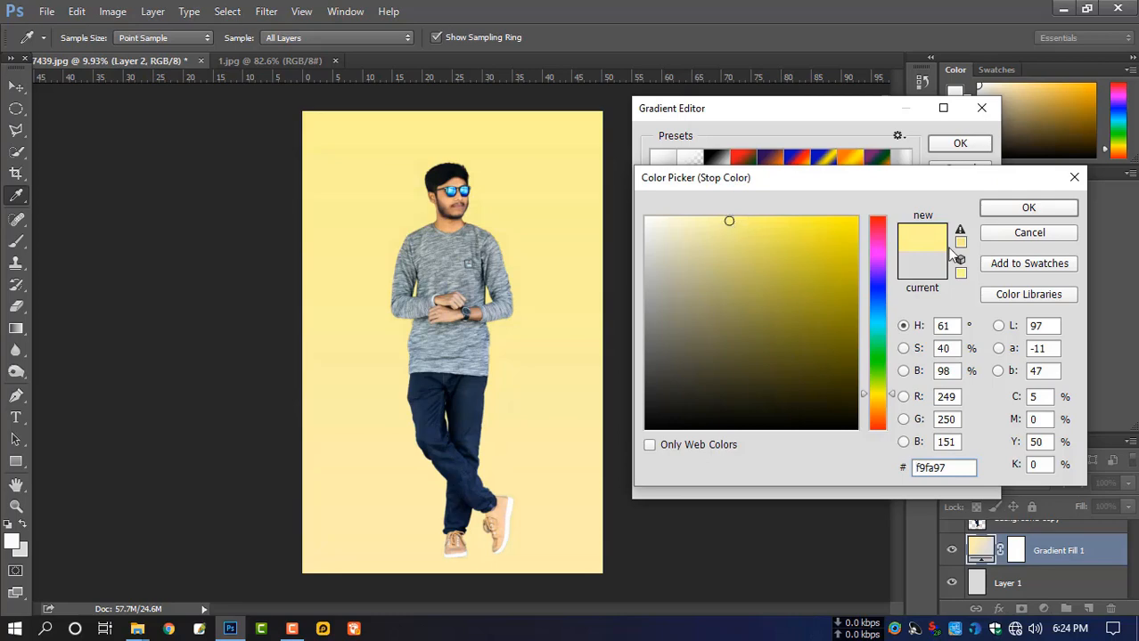
{"action": "left_click", "coordinate": [1016, 208]}
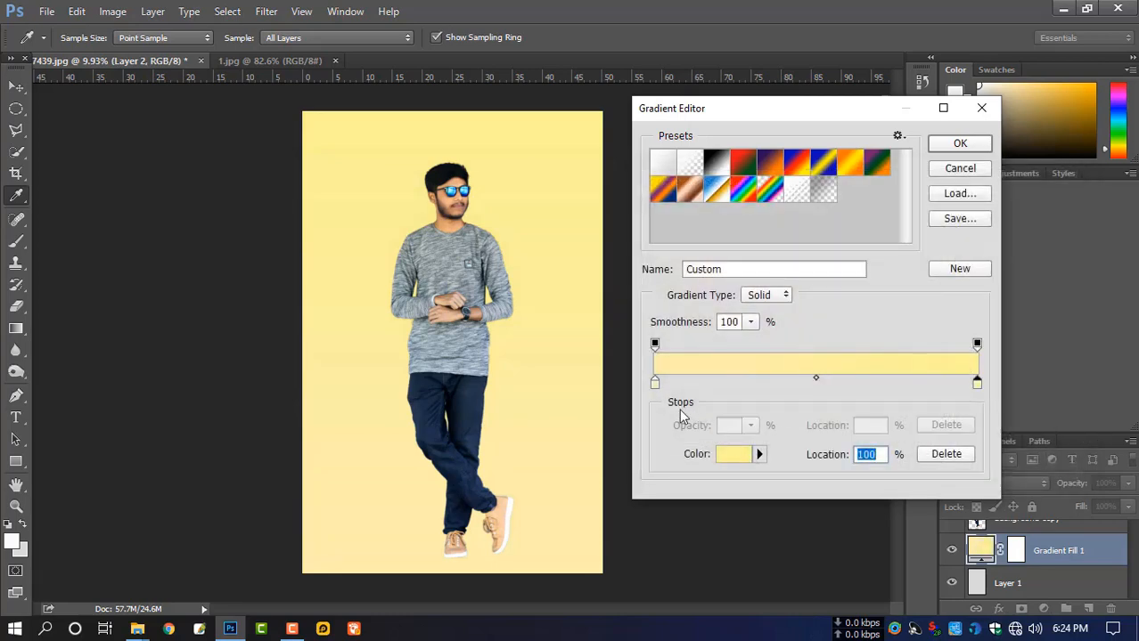
- Set the gradient's starting color stop to off-white #f6f5ed and apply the gradient fill
{"action": "left_click", "coordinate": [655, 385]}
{"action": "left_click", "coordinate": [733, 455]}
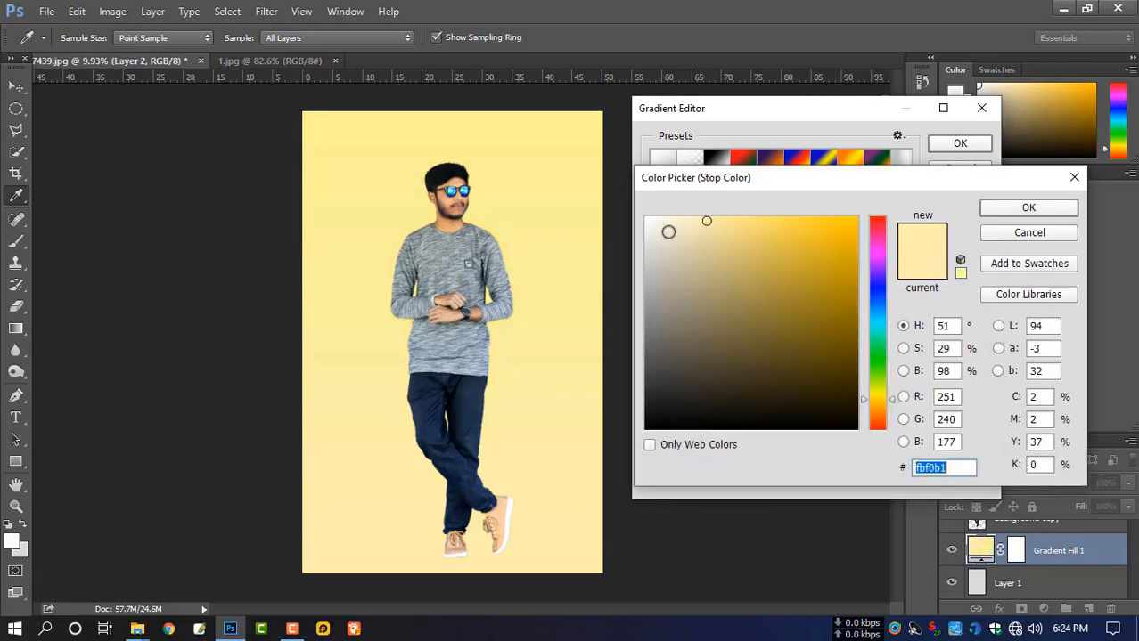
{"action": "left_click", "coordinate": [653, 224]}
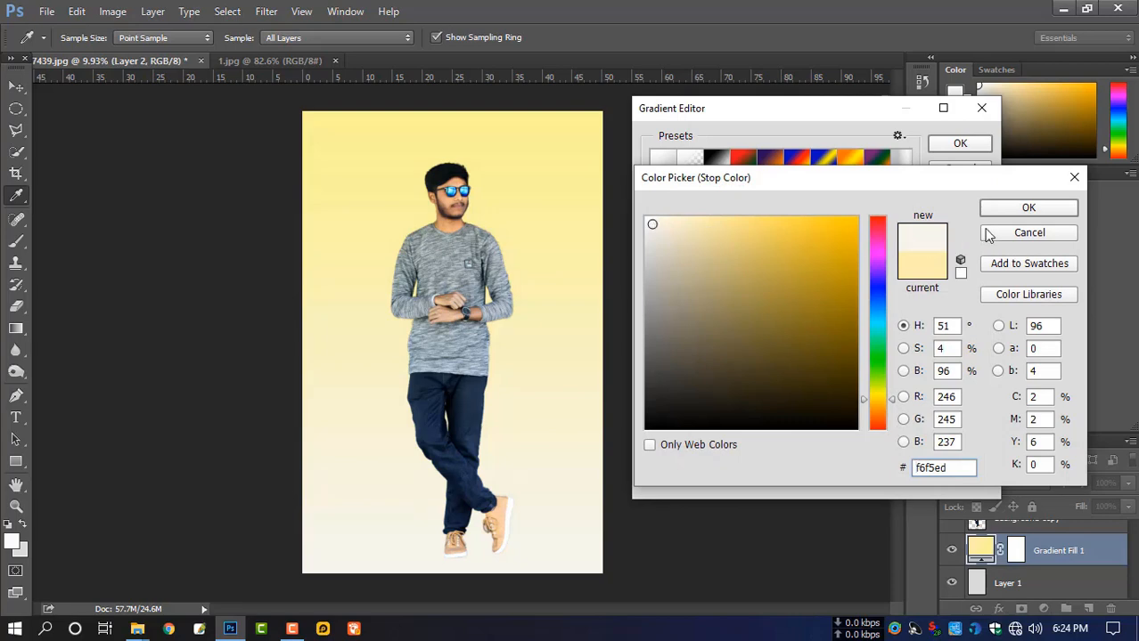
{"action": "left_click", "coordinate": [1028, 209]}
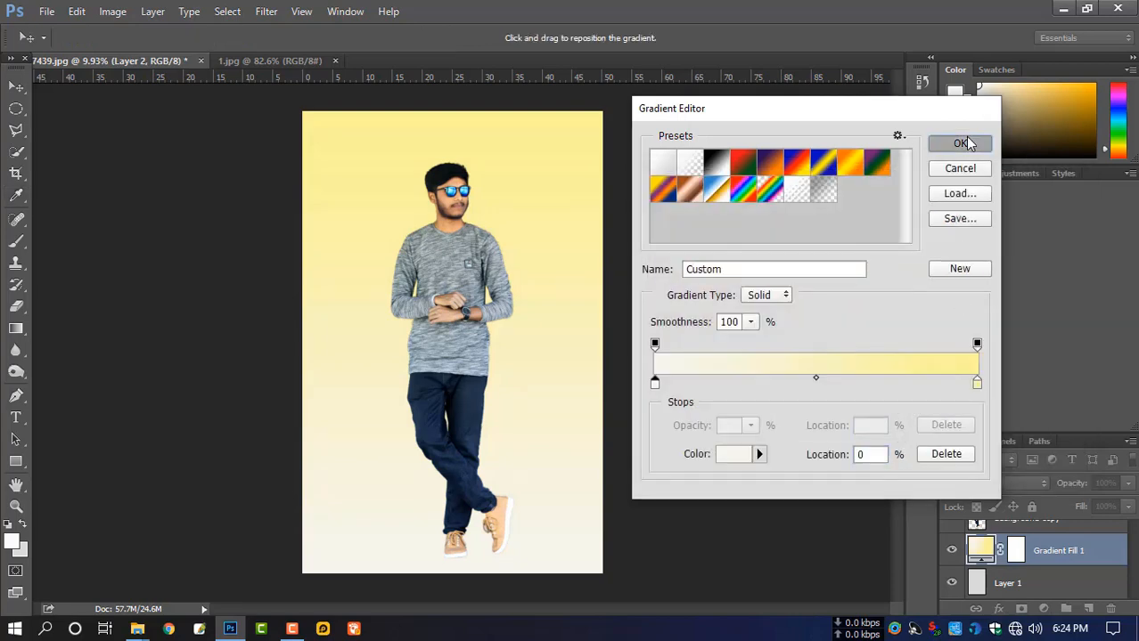
{"action": "left_click", "coordinate": [962, 143]}
{"action": "left_click", "coordinate": [886, 181]}
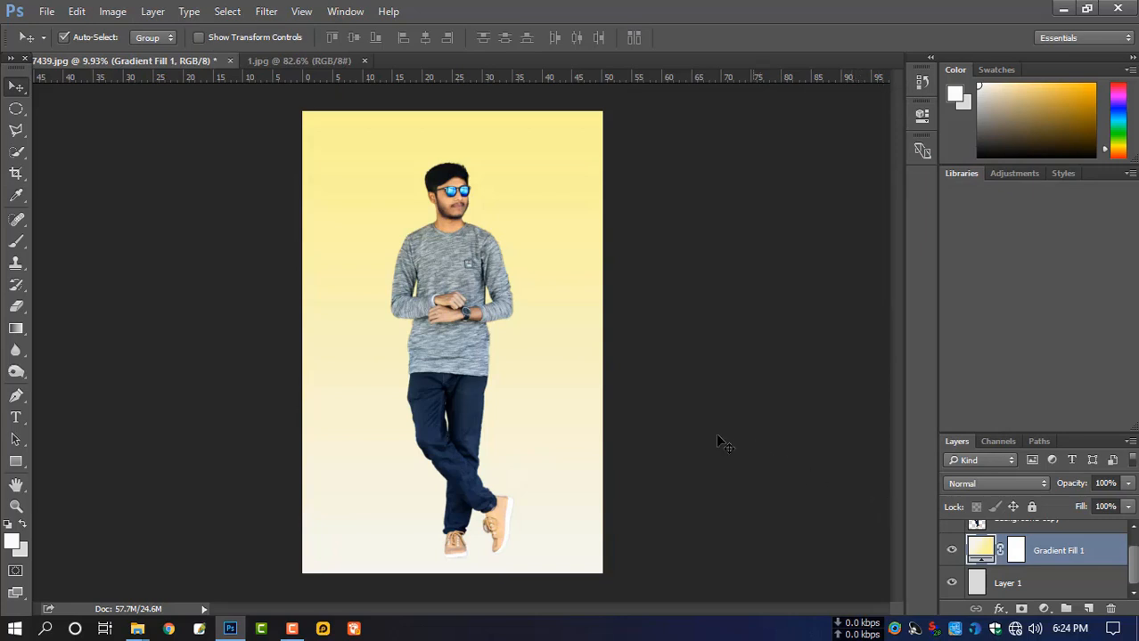
- Switch to the 1.jpg document and select the white torn-paper strip with the Magic Wand at tolerance 32
{"action": "left_click", "coordinate": [299, 59]}
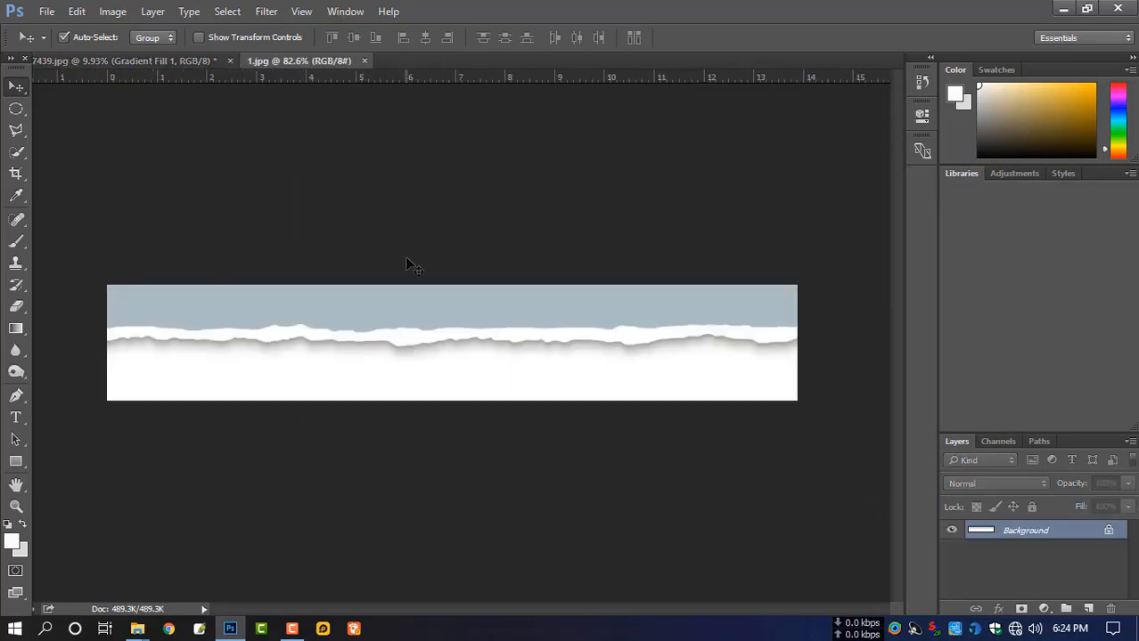
{"action": "left_click", "coordinate": [13, 159]}
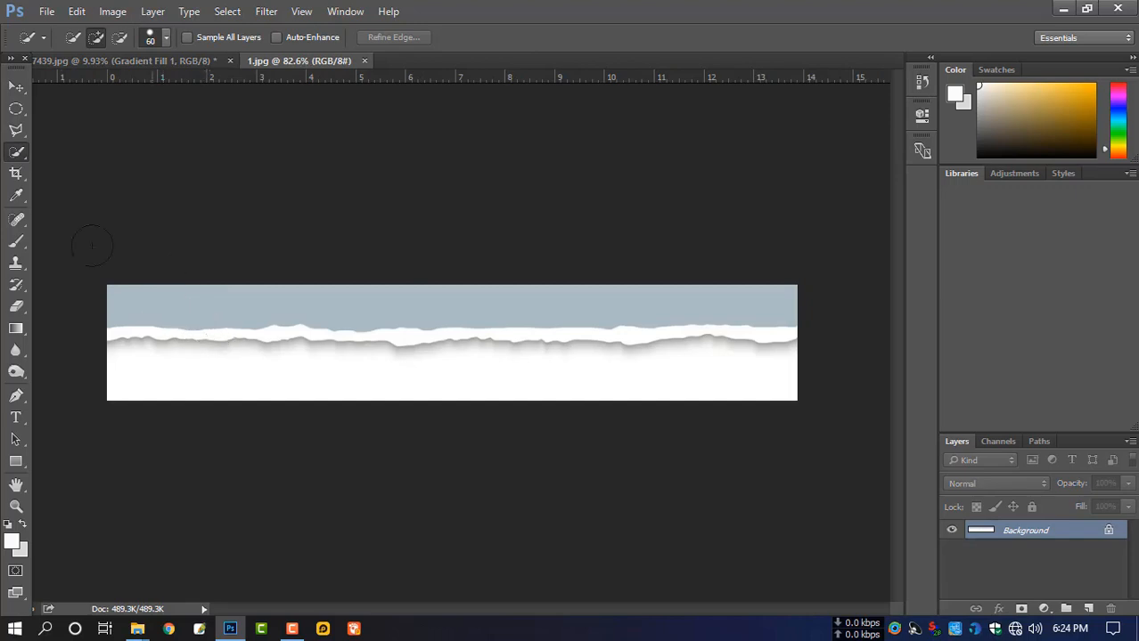
{"action": "right_click", "coordinate": [25, 157]}
{"action": "left_click", "coordinate": [58, 166]}
{"action": "left_click", "coordinate": [266, 339]}
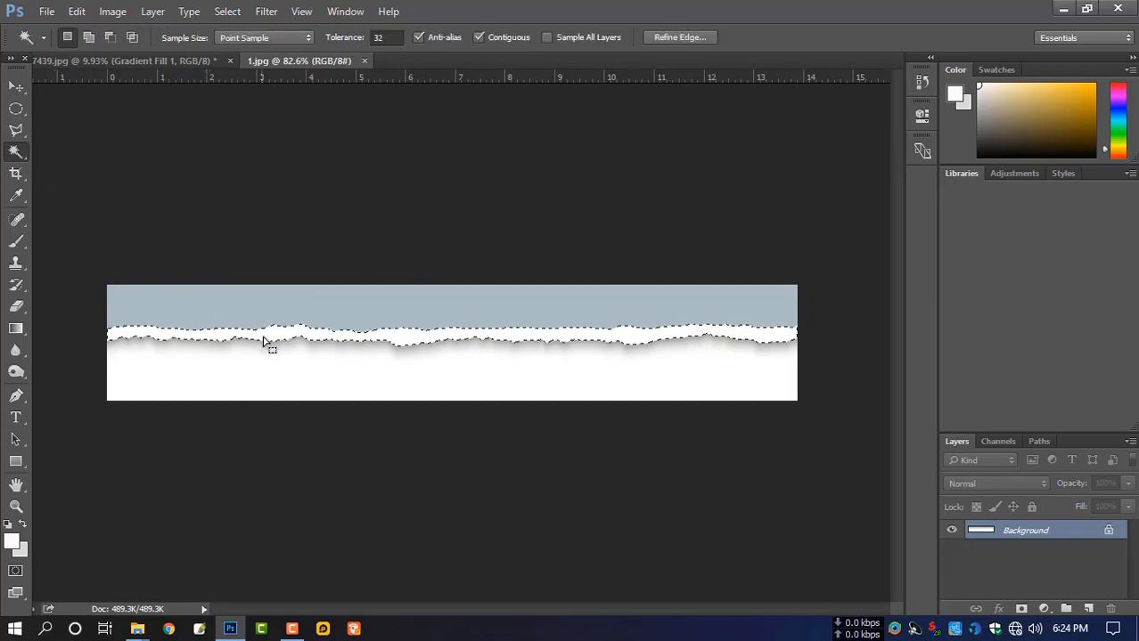
- Move the selected torn-paper strip from 1.jpg into the document with the man's cutout
{"action": "key", "text": "shift"}
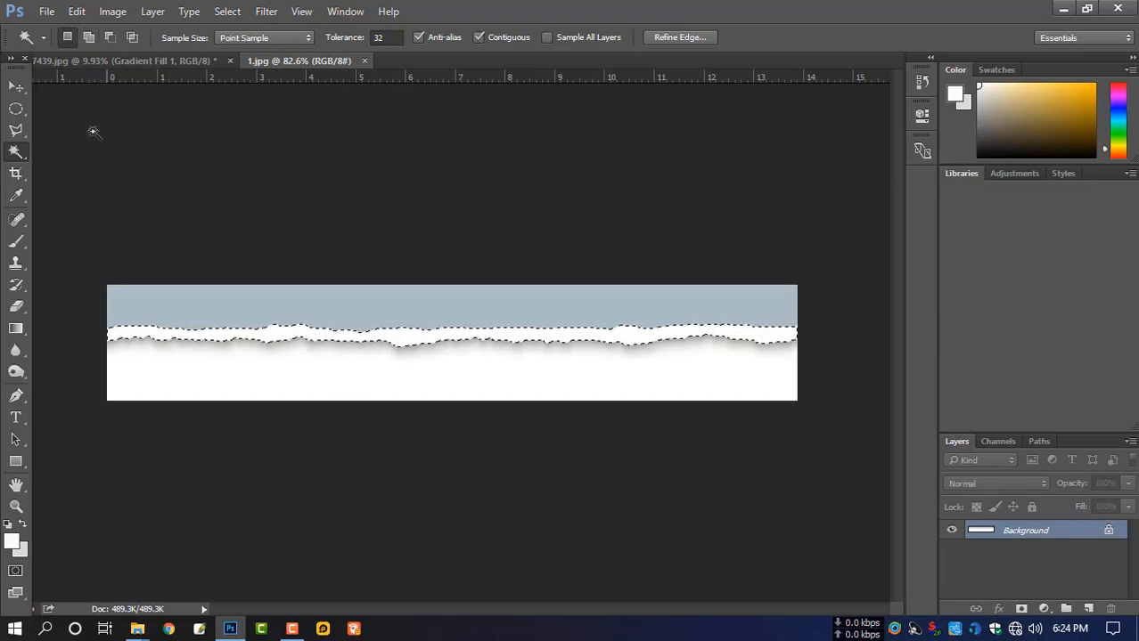
{"action": "left_click", "coordinate": [18, 87]}
{"action": "left_click_drag", "start_coordinate": [301, 356], "coordinate": [453, 337]}
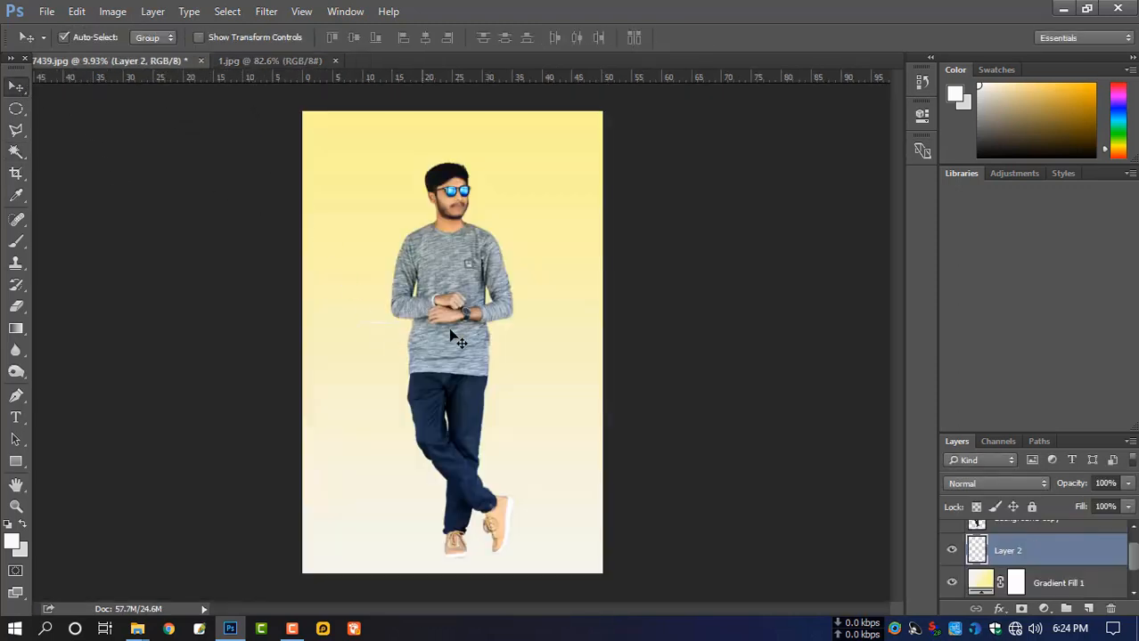
- Enlarge the strip, tilt it into a rising diagonal across the man, and place its layer above Background copy
{"action": "key", "text": "ctrl+t"}
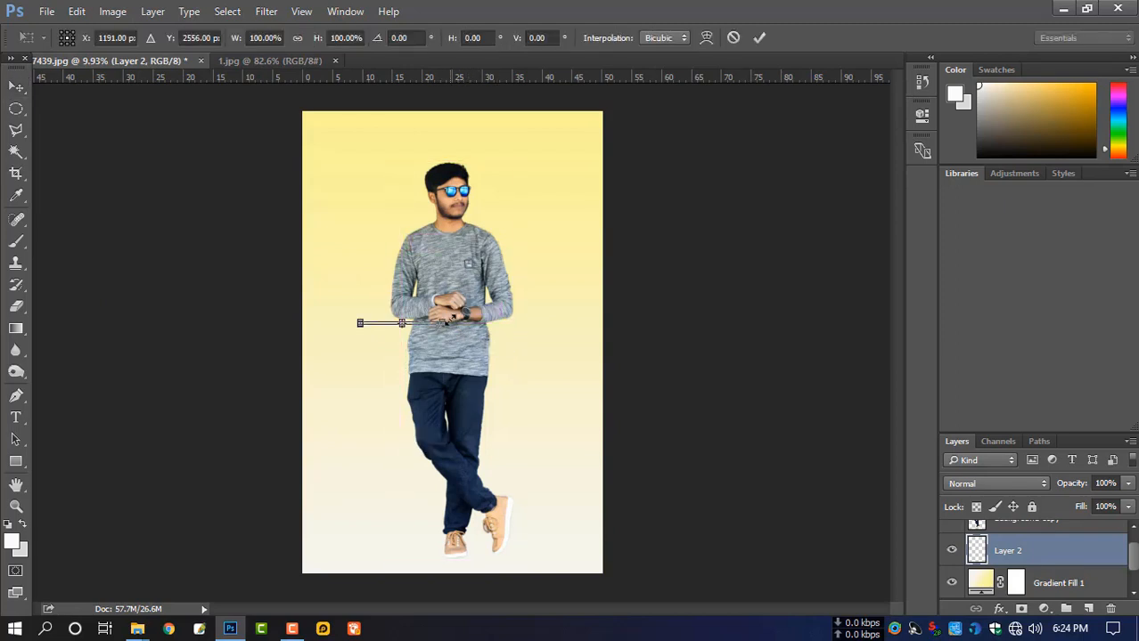
{"action": "left_click_drag", "start_coordinate": [450, 318], "coordinate": [564, 313]}
{"action": "key", "text": "Return"}
{"action": "scroll", "coordinate": [1004, 567], "scroll_direction": "up", "scroll_amount": 1}
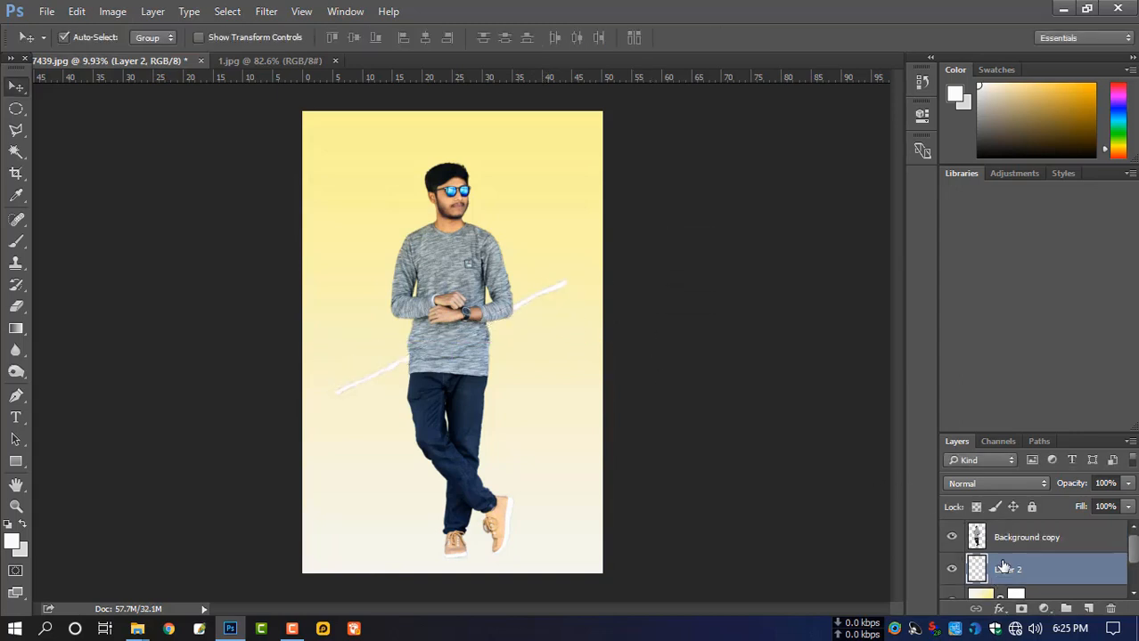
{"action": "left_click_drag", "start_coordinate": [1009, 545], "coordinate": [1020, 532]}
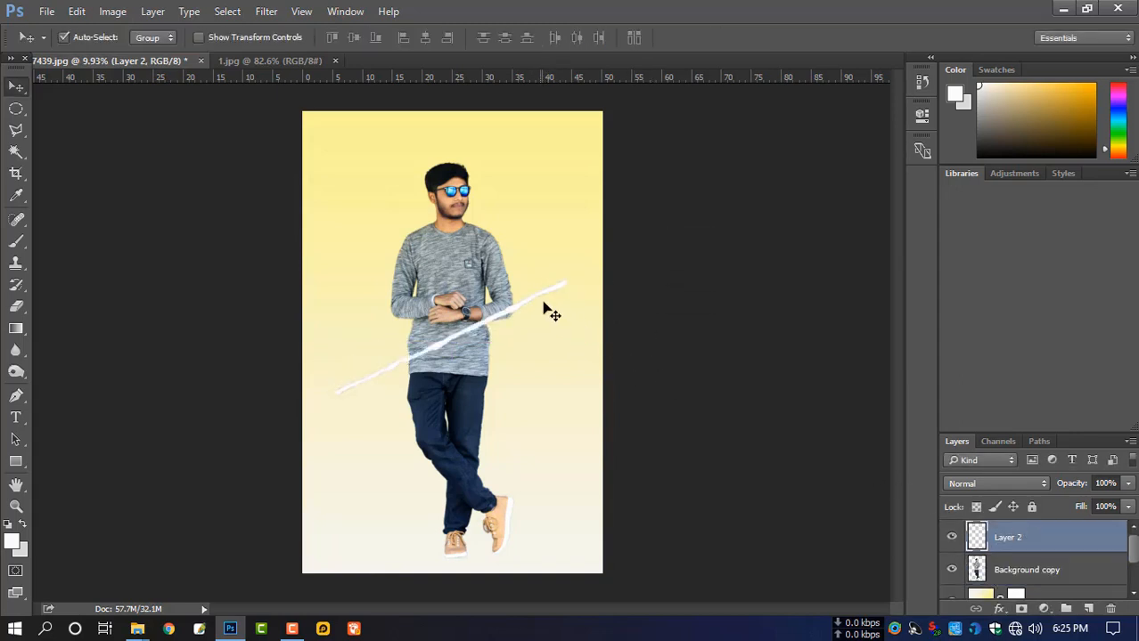
- Steepen the strip with rotations of about -11.7° and -4.8°, placing its lower end near the canvas's left edge
{"action": "key", "text": "ctrl+t"}
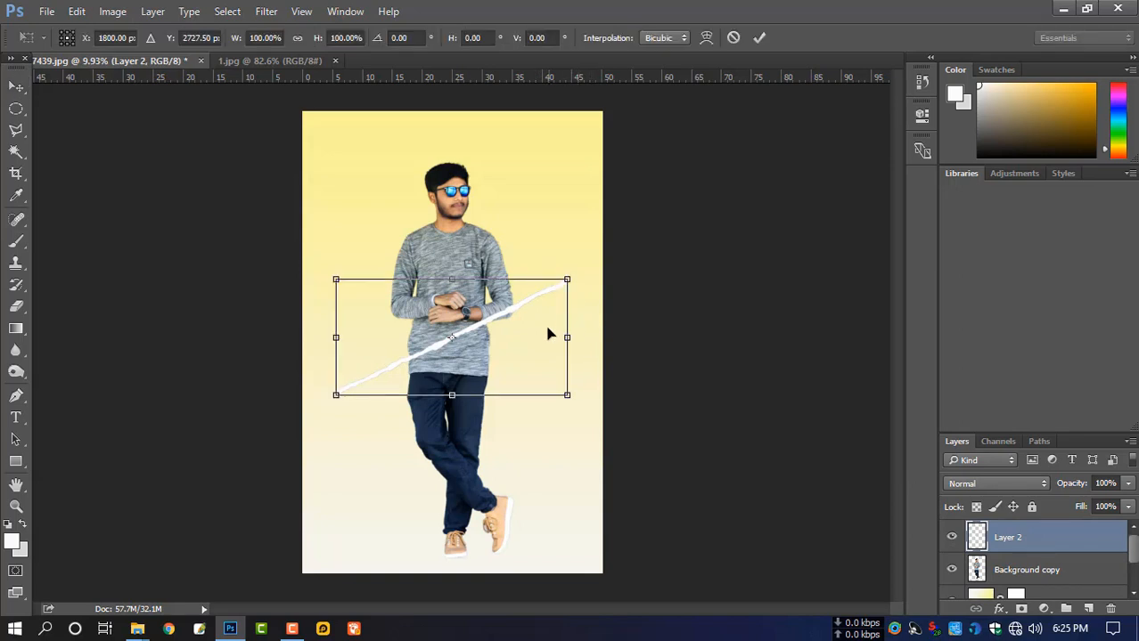
{"action": "left_click_drag", "start_coordinate": [548, 334], "coordinate": [535, 298]}
{"action": "left_click_drag", "start_coordinate": [629, 322], "coordinate": [637, 268]}
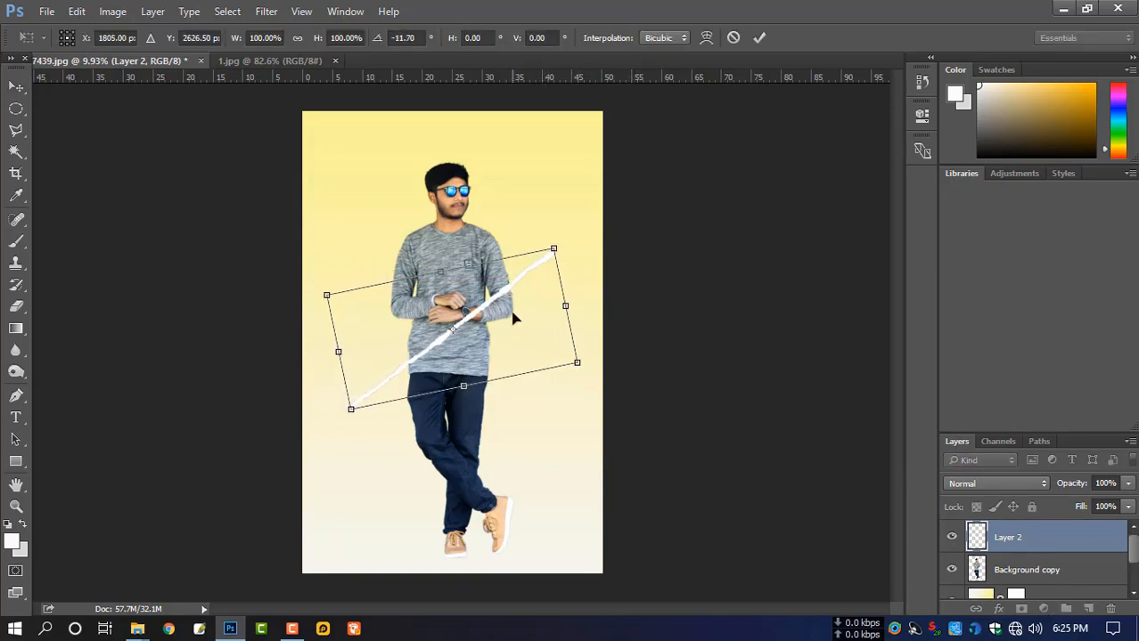
{"action": "left_click_drag", "start_coordinate": [512, 318], "coordinate": [491, 340]}
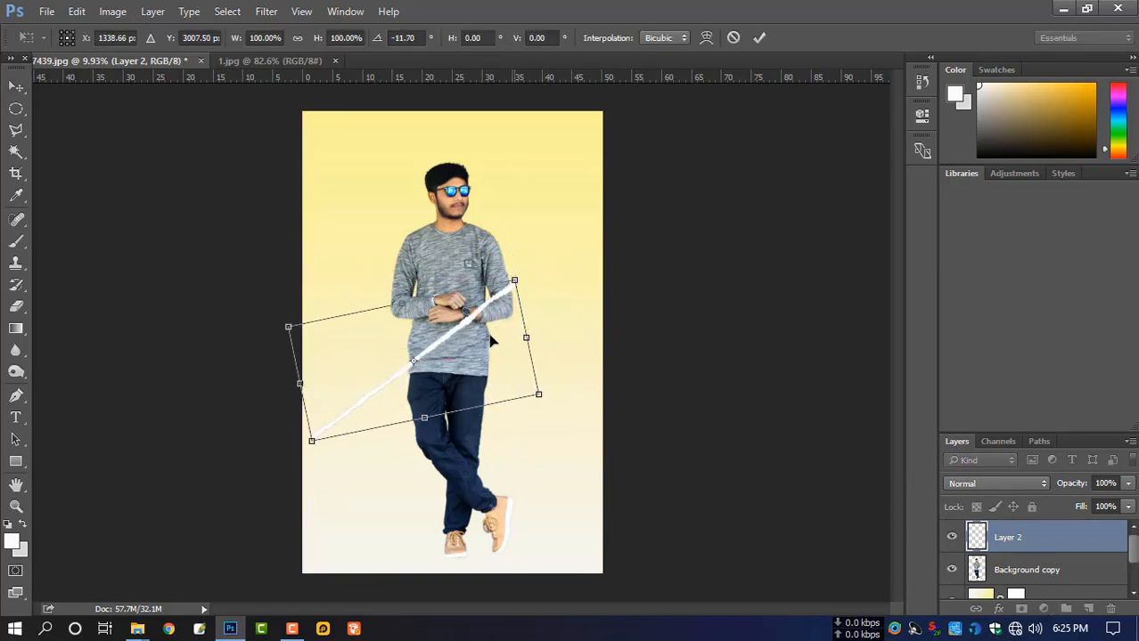
{"action": "key", "text": "Return"}
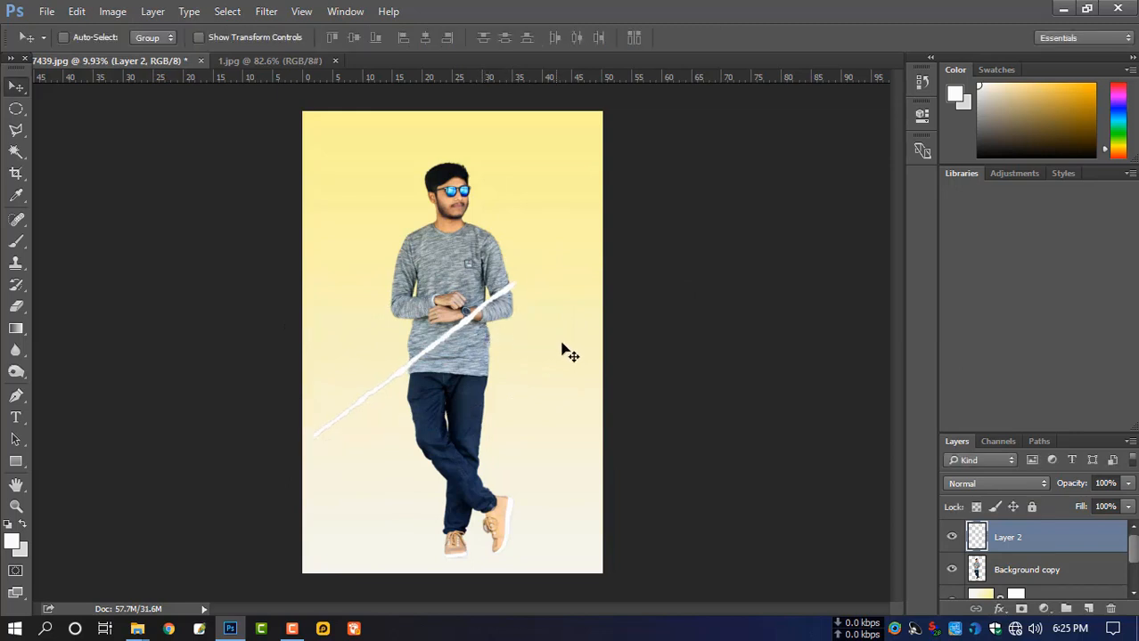
{"action": "key", "text": "ctrl+t"}
{"action": "left_click_drag", "start_coordinate": [648, 353], "coordinate": [653, 321]}
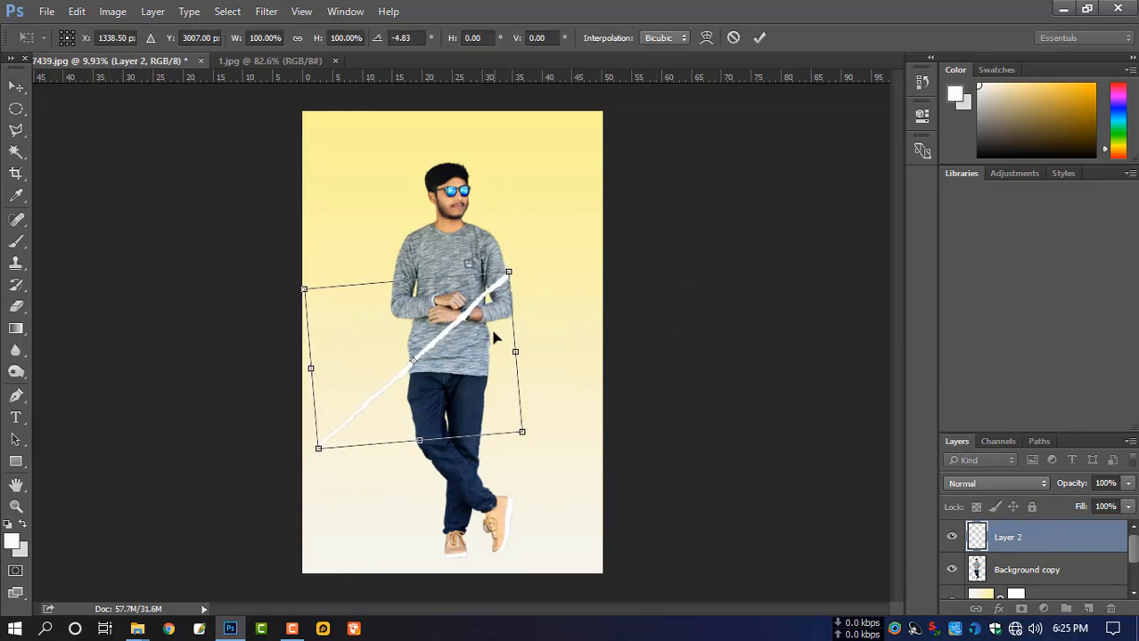
{"action": "key", "text": "Return"}
- Duplicate the strip toward the canvas's right edge and align the copy end to end with the original
{"action": "key", "text": "ctrl"}
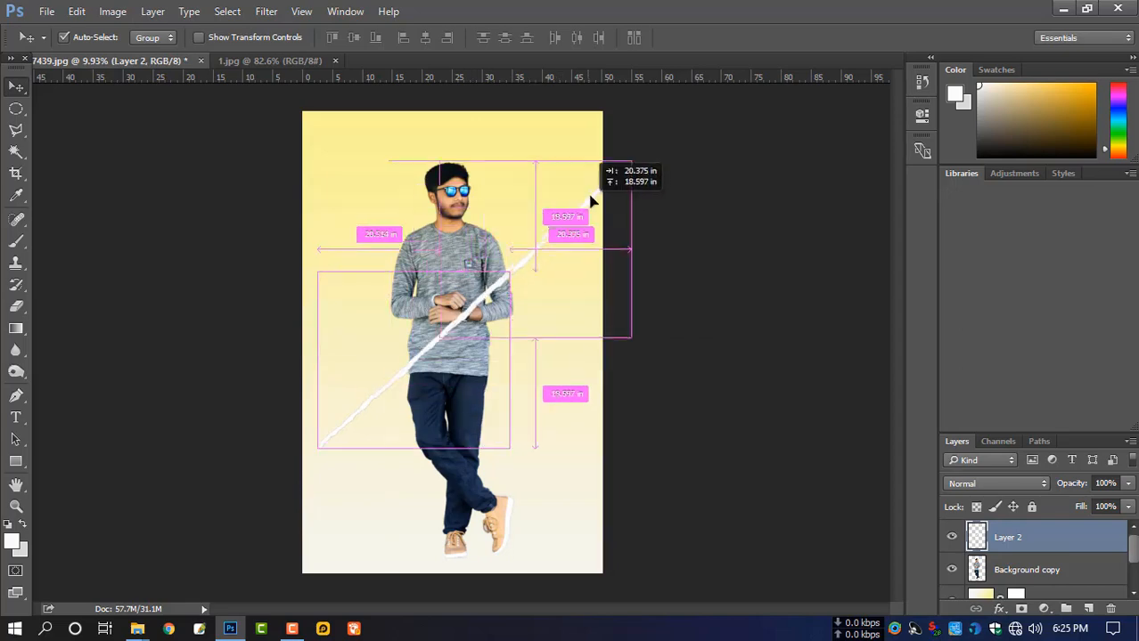
{"action": "left_click_drag", "start_coordinate": [591, 201], "coordinate": [605, 240]}
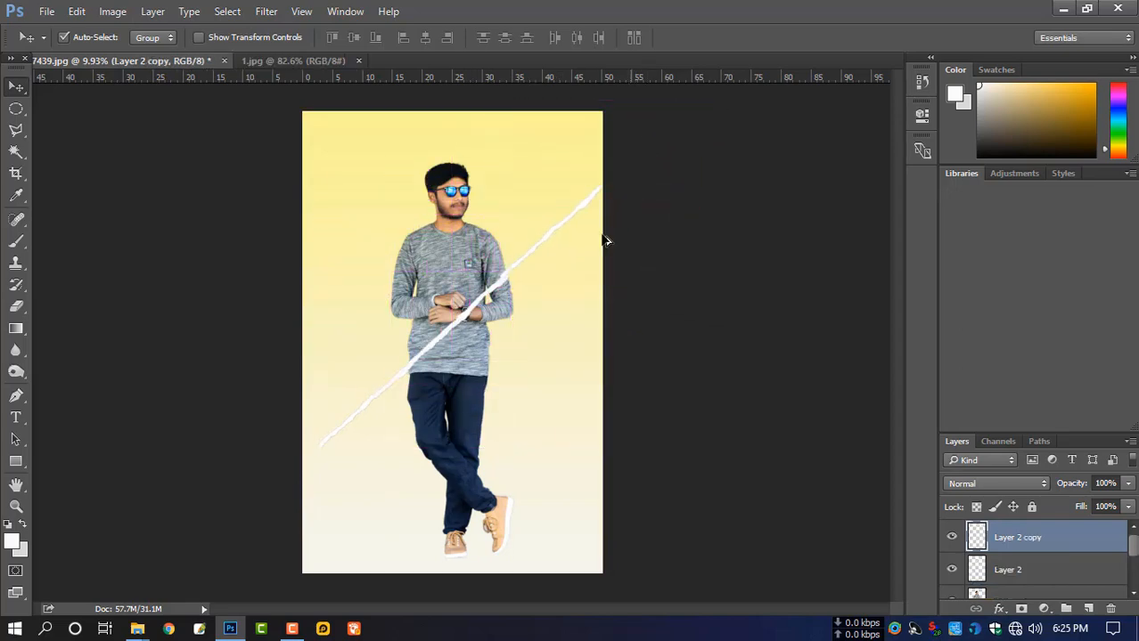
{"action": "left_click", "coordinate": [518, 312], "text": "ctrl"}
{"action": "left_click", "coordinate": [518, 313], "text": "ctrl"}
{"action": "left_click_drag", "start_coordinate": [560, 271], "coordinate": [549, 336]}
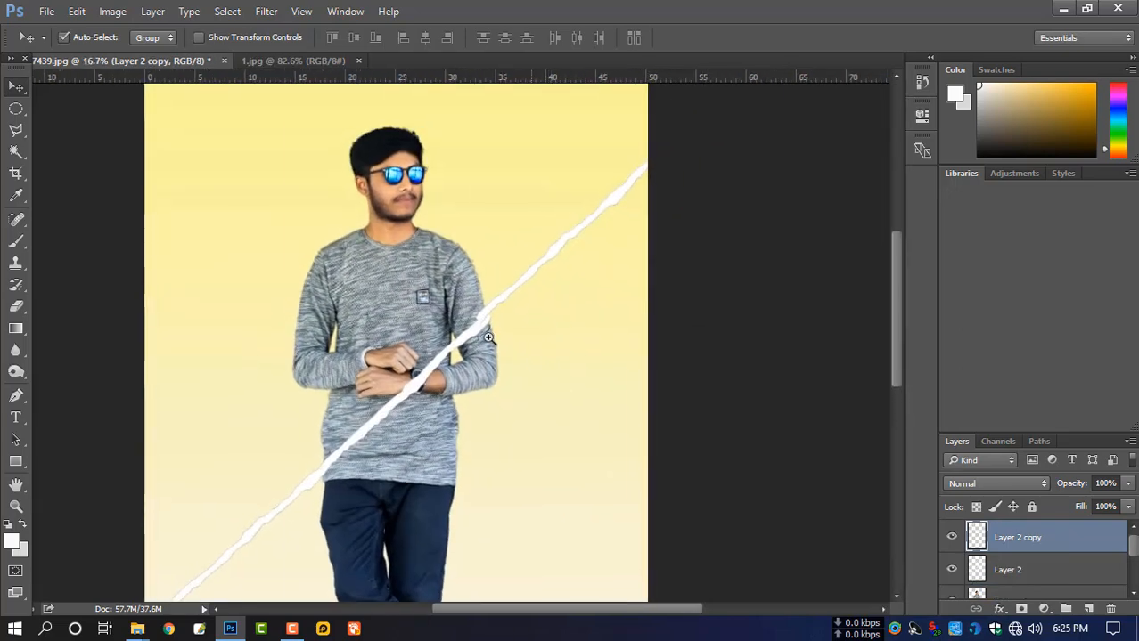
{"action": "left_click", "coordinate": [488, 337], "text": "ctrl"}
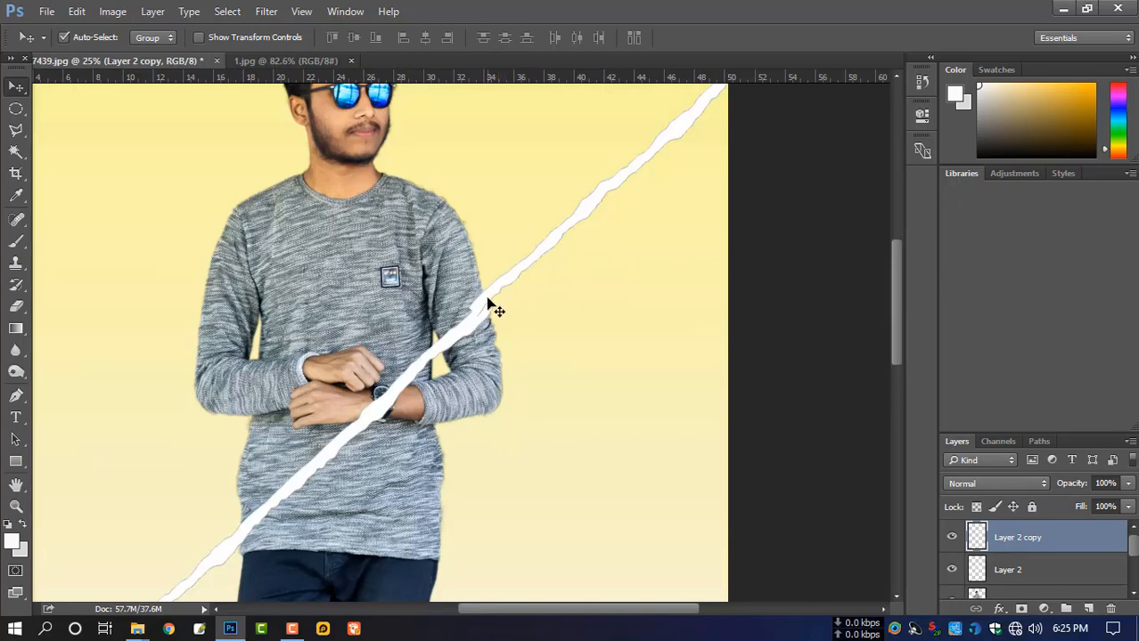
{"action": "left_click_drag", "start_coordinate": [489, 304], "coordinate": [506, 295]}
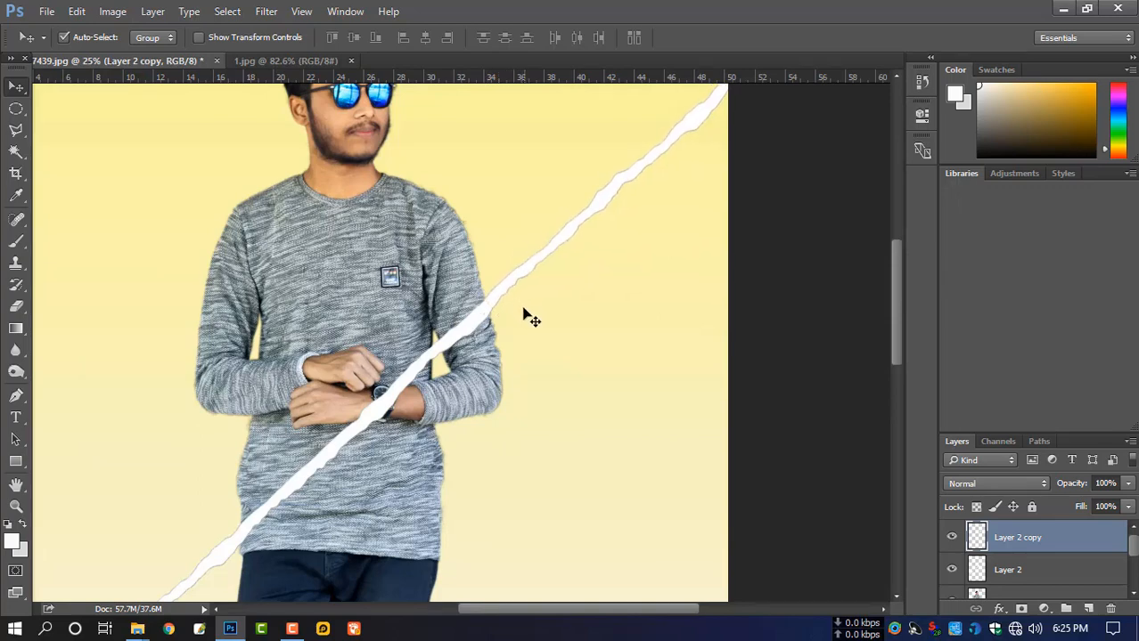
- Merge Layer 2 copy into Layer 2 and check the joined strip by toggling its visibility
{"action": "key", "text": "ctrl+e"}
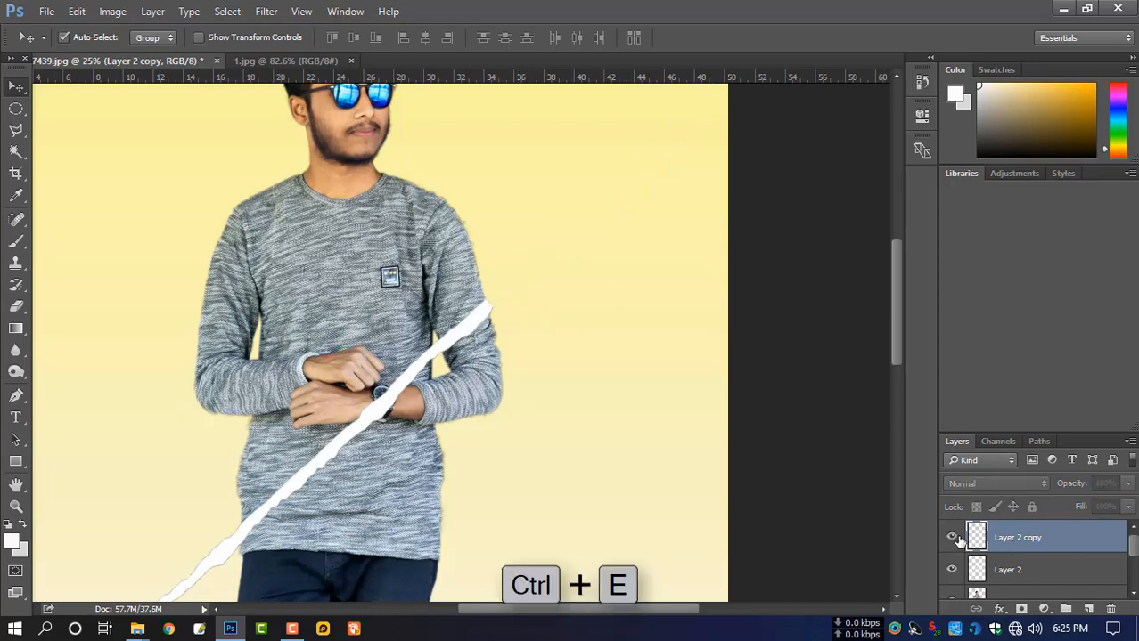
{"action": "key", "text": "ctrl+e"}
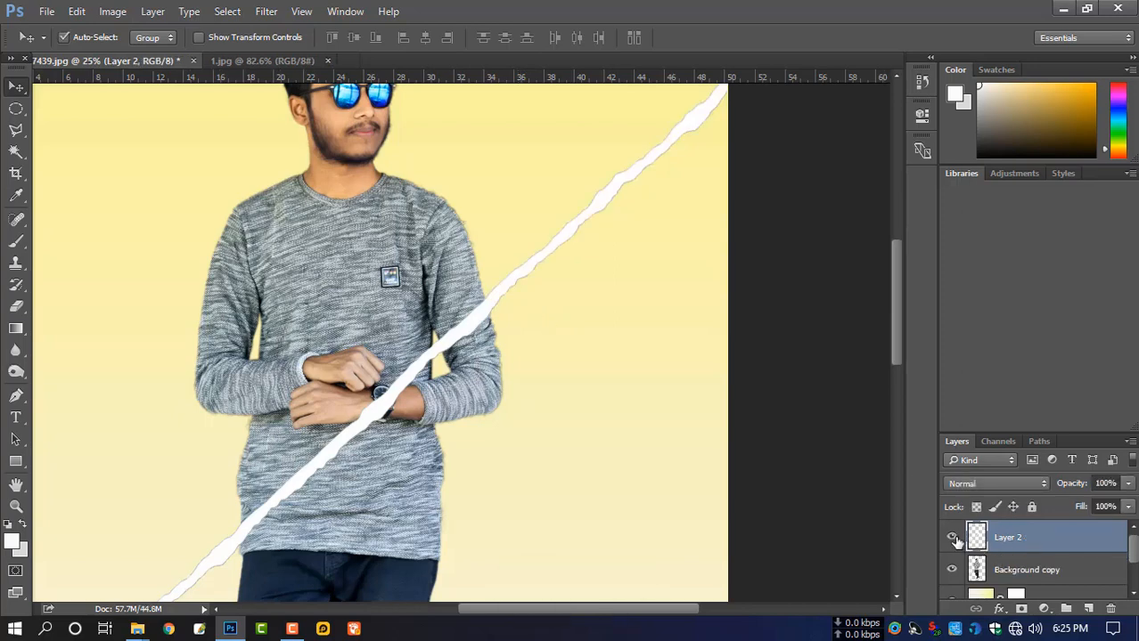
{"action": "left_click", "coordinate": [951, 537]}
{"action": "left_click", "coordinate": [952, 537]}
- Rotate the merged strip about -7° and position it from the canvas's lower left edge to near the upper right corner
{"action": "scroll", "coordinate": [647, 448], "scroll_direction": "down", "scroll_amount": 4}
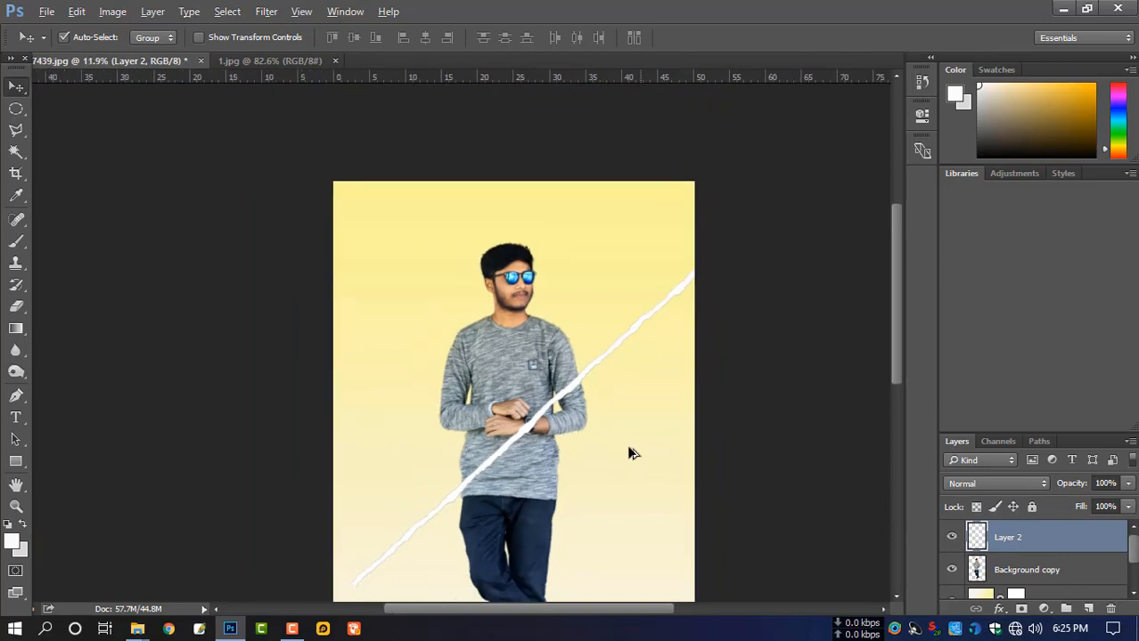
{"action": "key", "text": "ctrl+t"}
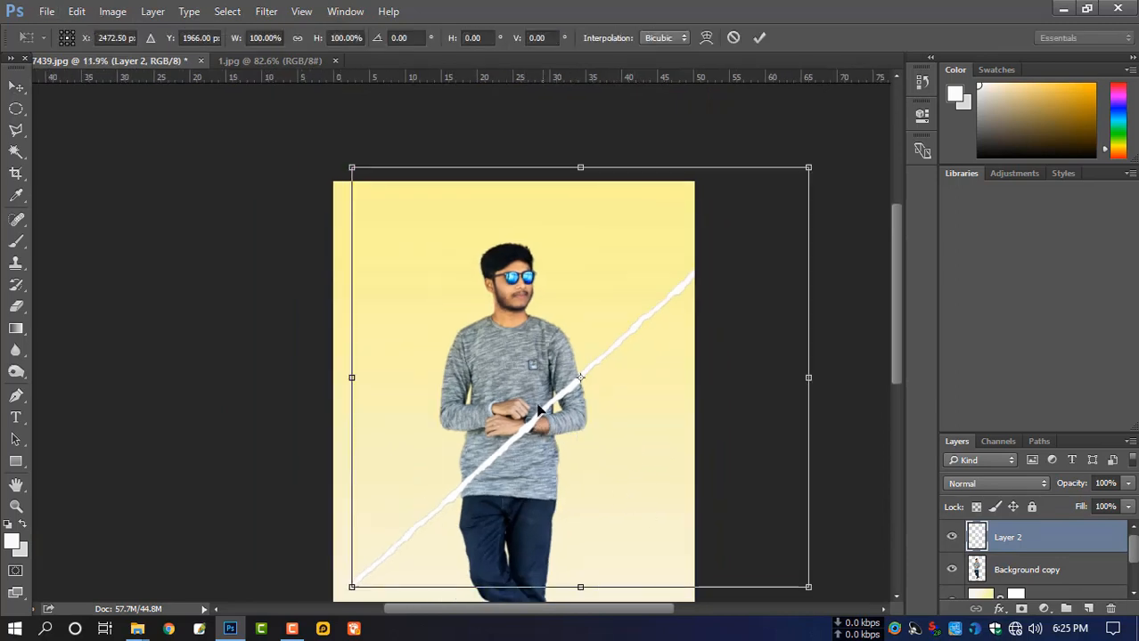
{"action": "left_click_drag", "start_coordinate": [595, 445], "coordinate": [576, 423]}
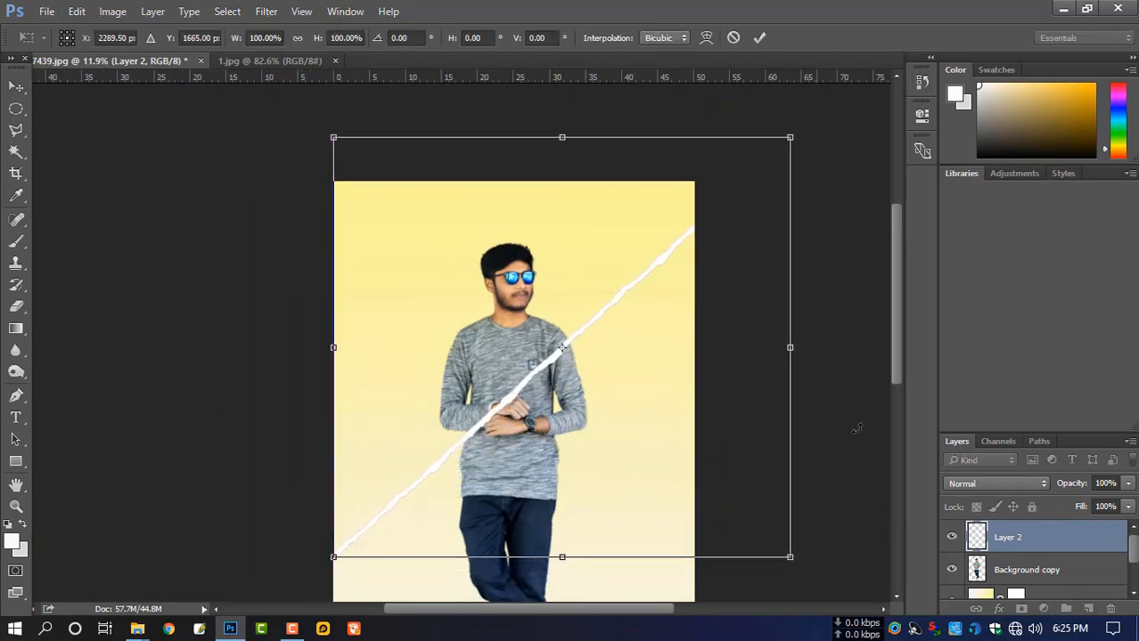
{"action": "left_click_drag", "start_coordinate": [856, 426], "coordinate": [867, 369]}
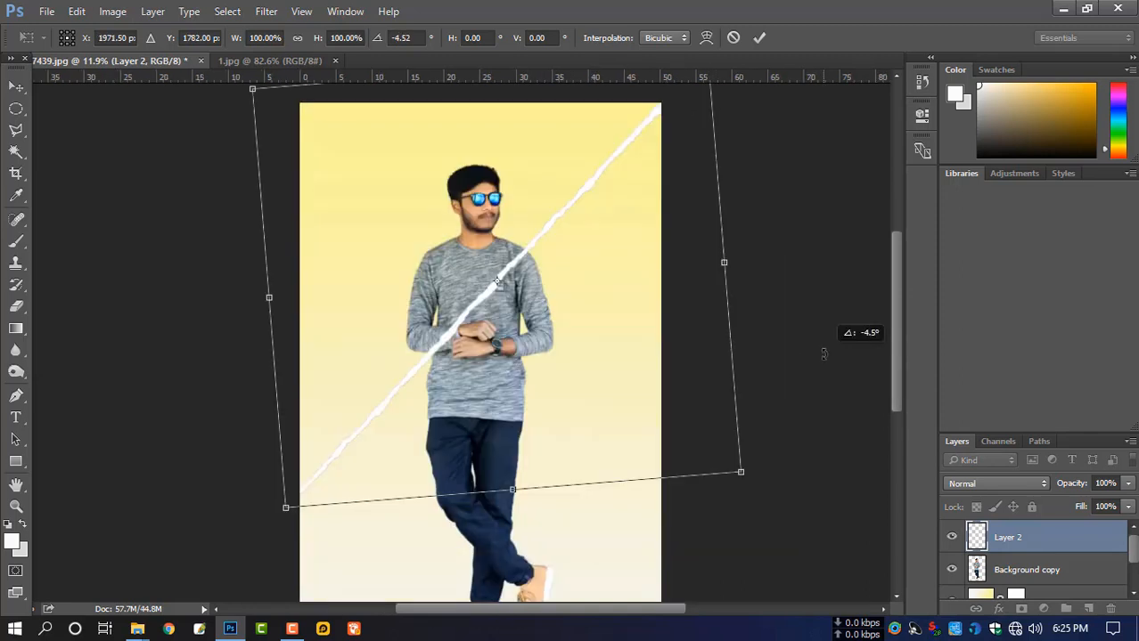
{"action": "left_click_drag", "start_coordinate": [634, 349], "coordinate": [648, 380]}
{"action": "mouse_move", "coordinate": [843, 335]}
{"action": "left_mouse_down"}
{"action": "mouse_move", "coordinate": [847, 303]}
{"action": "mouse_move", "coordinate": [846, 331]}
{"action": "left_mouse_up"}
{"action": "left_click_drag", "start_coordinate": [703, 375], "coordinate": [698, 375]}
{"action": "key", "text": "Return"}
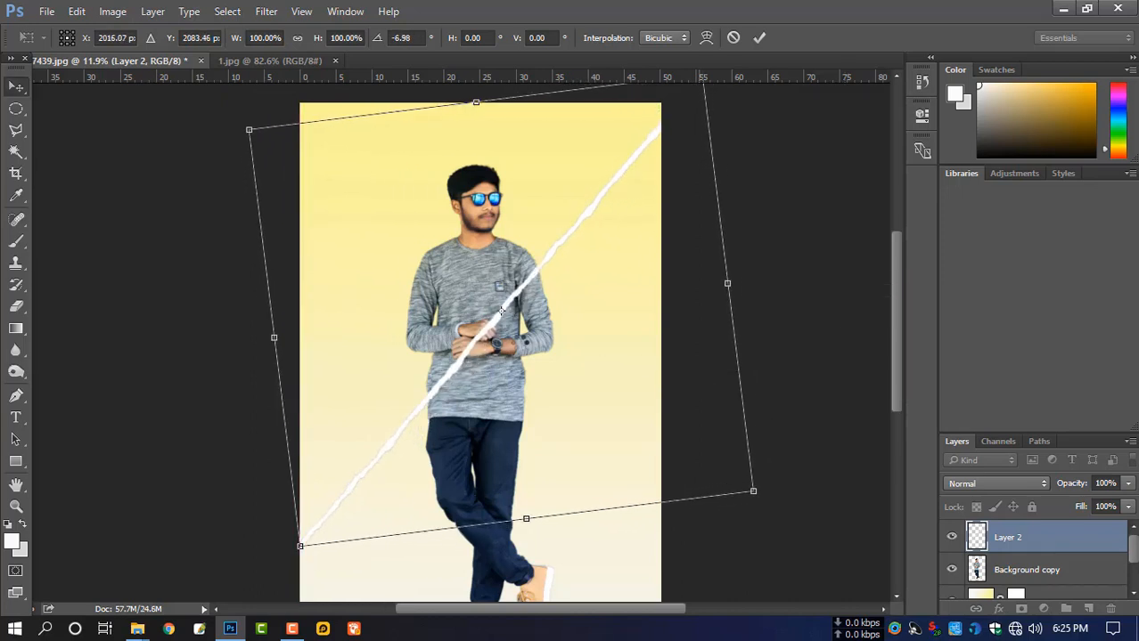
- Scale the man's cutout to about 105% and nudge it slightly upward on the canvas
{"action": "scroll", "coordinate": [520, 342], "scroll_direction": "down", "scroll_amount": 1}
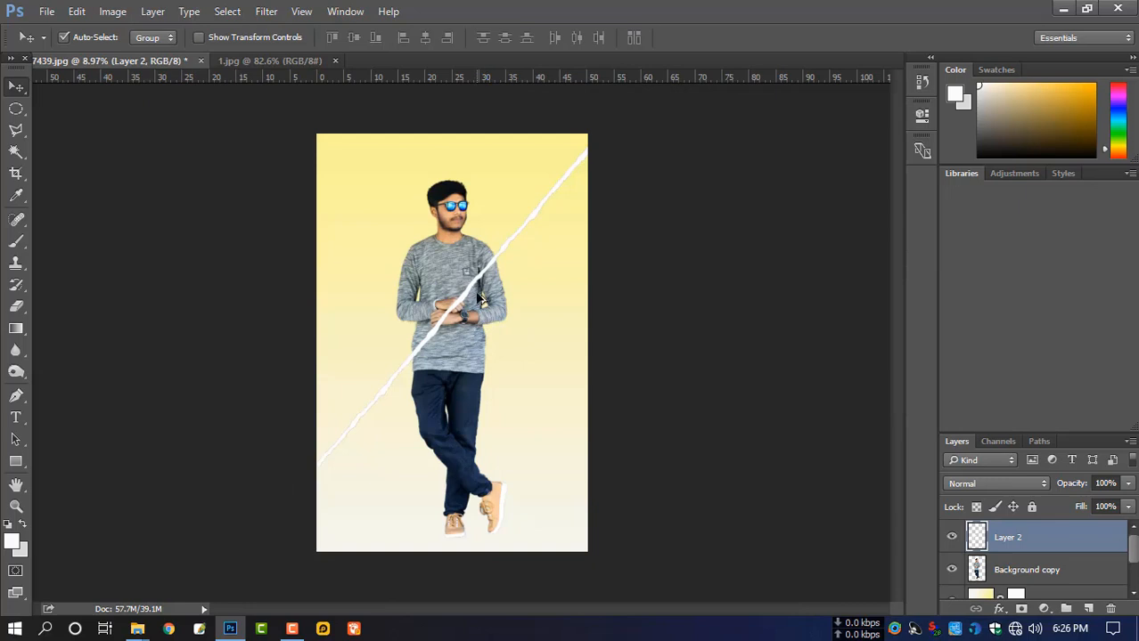
{"action": "left_click", "coordinate": [474, 305]}
{"action": "key", "text": "ctrl+t"}
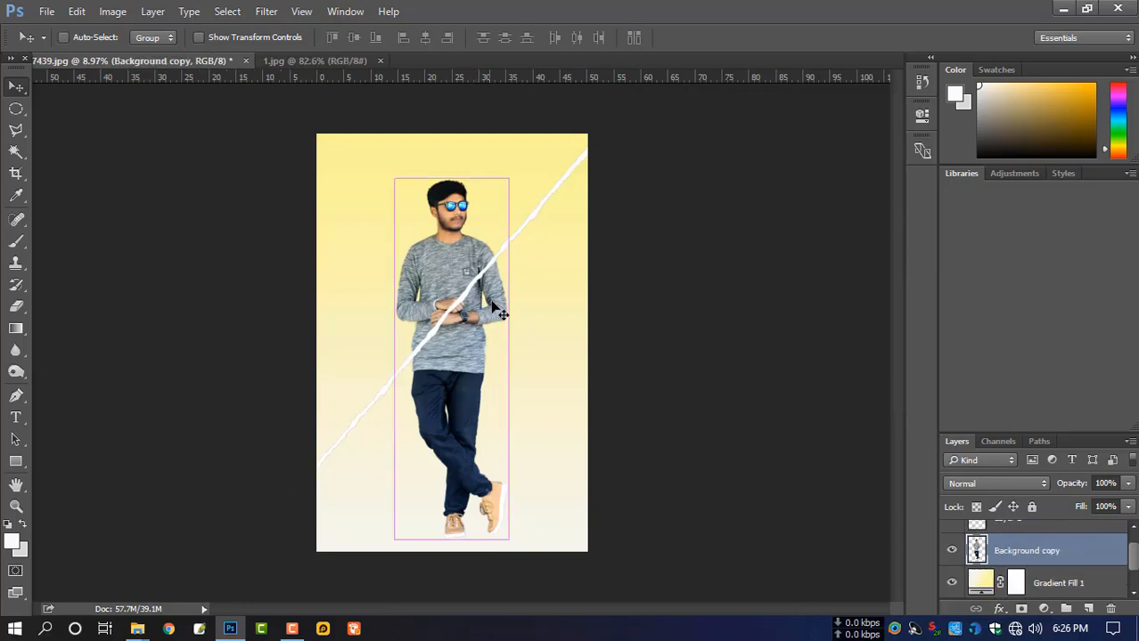
{"action": "left_click_drag", "start_coordinate": [507, 179], "coordinate": [526, 175]}
{"action": "key", "text": "shift+Up"}
{"action": "key", "text": "shift+Up"}
{"action": "key", "text": "shift+Up"}
{"action": "key", "text": "shift+Up"}
{"action": "key", "text": "shift+Up"}
{"action": "key", "text": "shift+Up"}
{"action": "key", "text": "shift+Up"}
{"action": "key", "text": "shift+Up"}
{"action": "key", "text": "shift+Up"}
{"action": "key", "text": "shift+Up"}
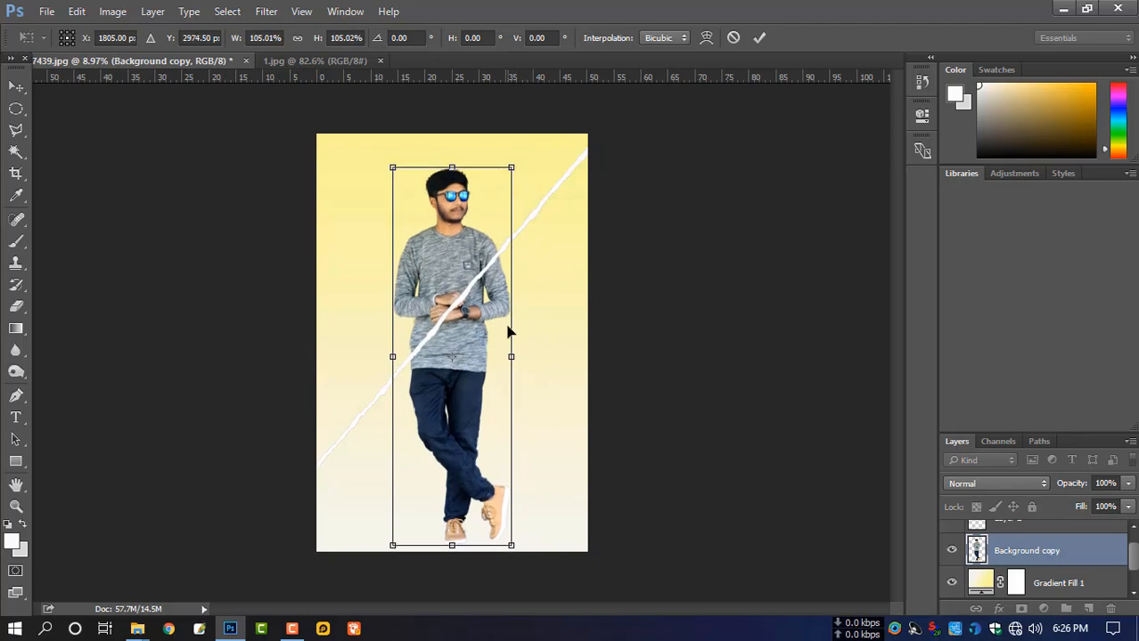
{"action": "key", "text": "shift+Down"}
{"action": "key", "text": "Down"}
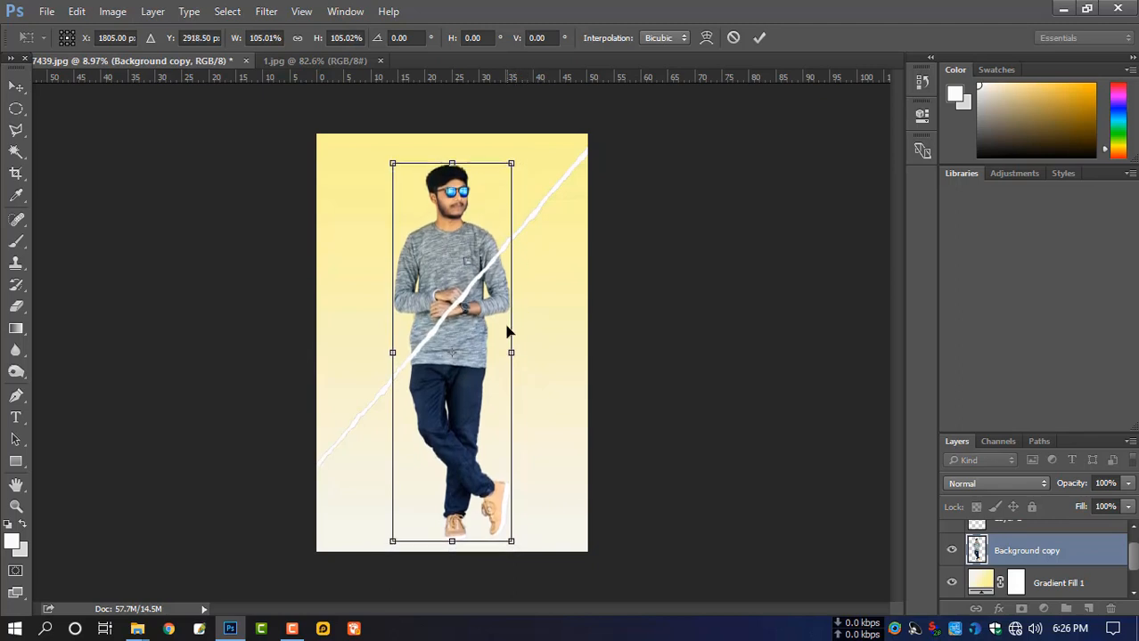
{"action": "key", "text": "Return"}
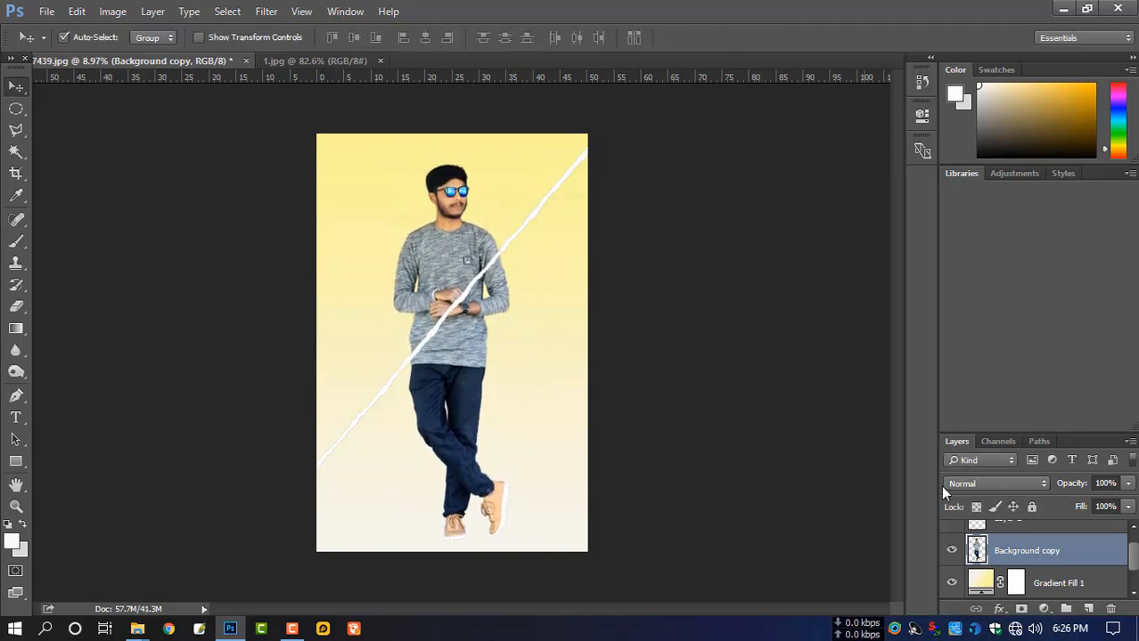
- Enlarge the Layer 2 strip to about 139% width and 129% height and rotate it about -2.5°
{"action": "scroll", "coordinate": [1025, 542], "scroll_direction": "up", "scroll_amount": 1}
{"action": "left_click", "coordinate": [1014, 537]}
{"action": "key", "text": "ctrl+t"}
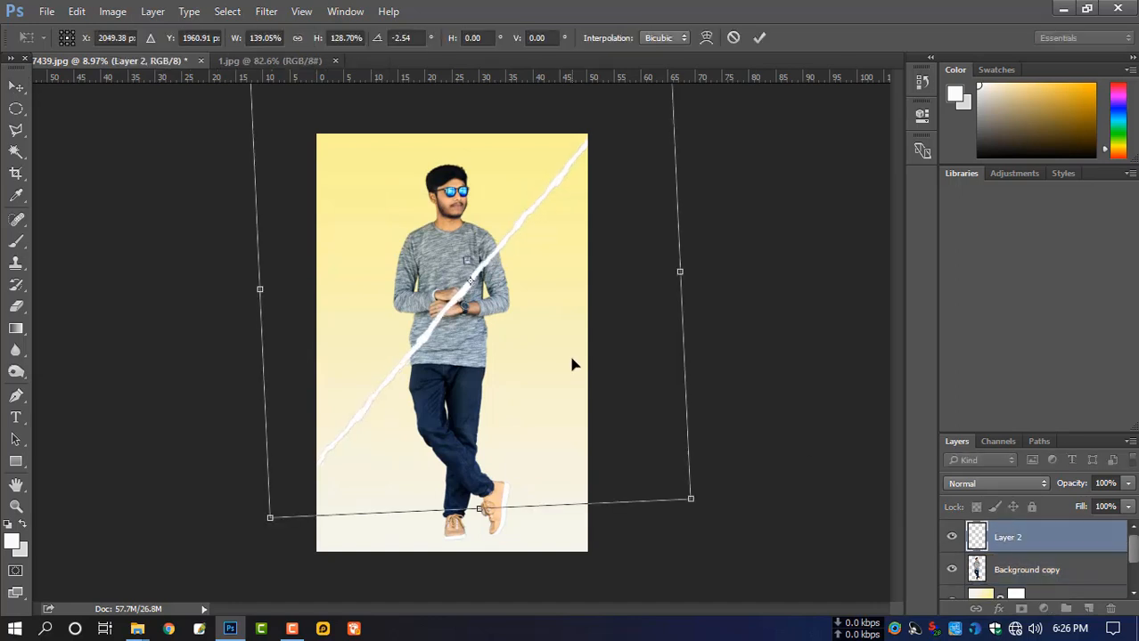
{"action": "key", "text": "Return"}
- Load the Layer 2 strip's outline as a selection and invert it
{"action": "key", "text": "ctrl+plus"}
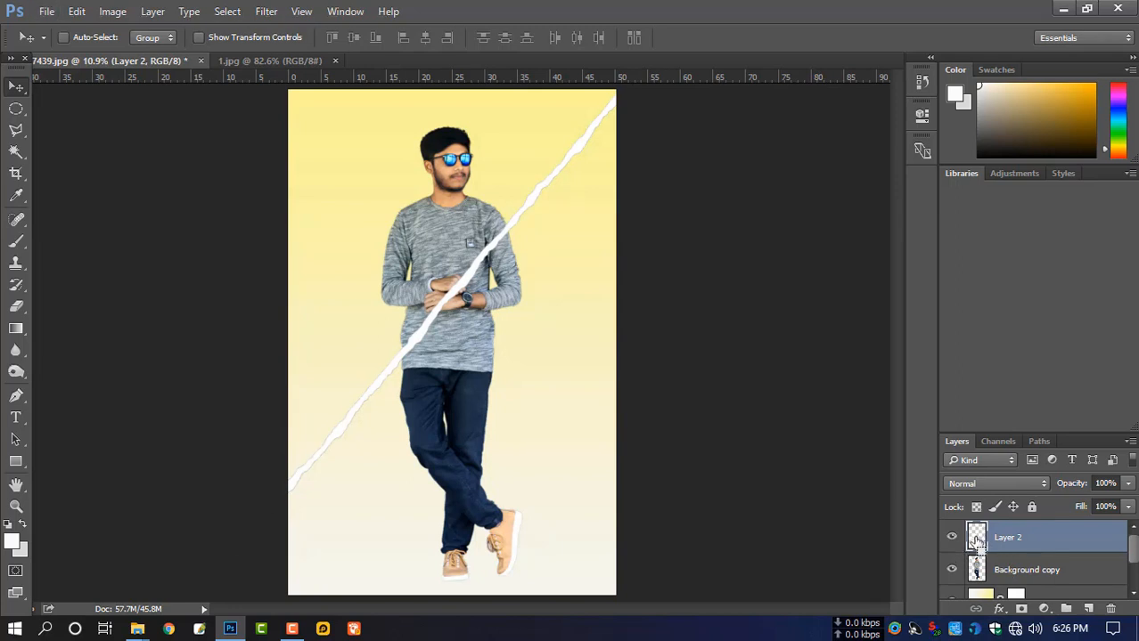
{"action": "left_click", "coordinate": [976, 540], "text": "ctrl"}
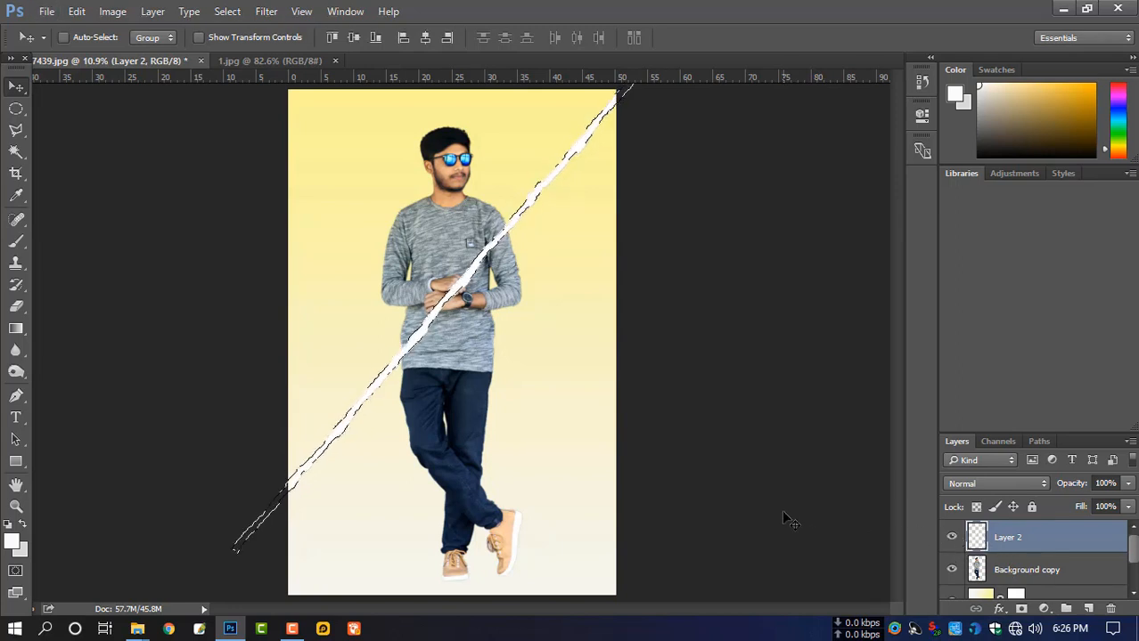
{"action": "key", "text": "ctrl+shift+i"}
- Paint black on the Gradient Fill 1 mask with a 900 px brush to hide the yellow below the torn strip
{"action": "scroll", "coordinate": [978, 570], "scroll_direction": "down", "scroll_amount": 2}
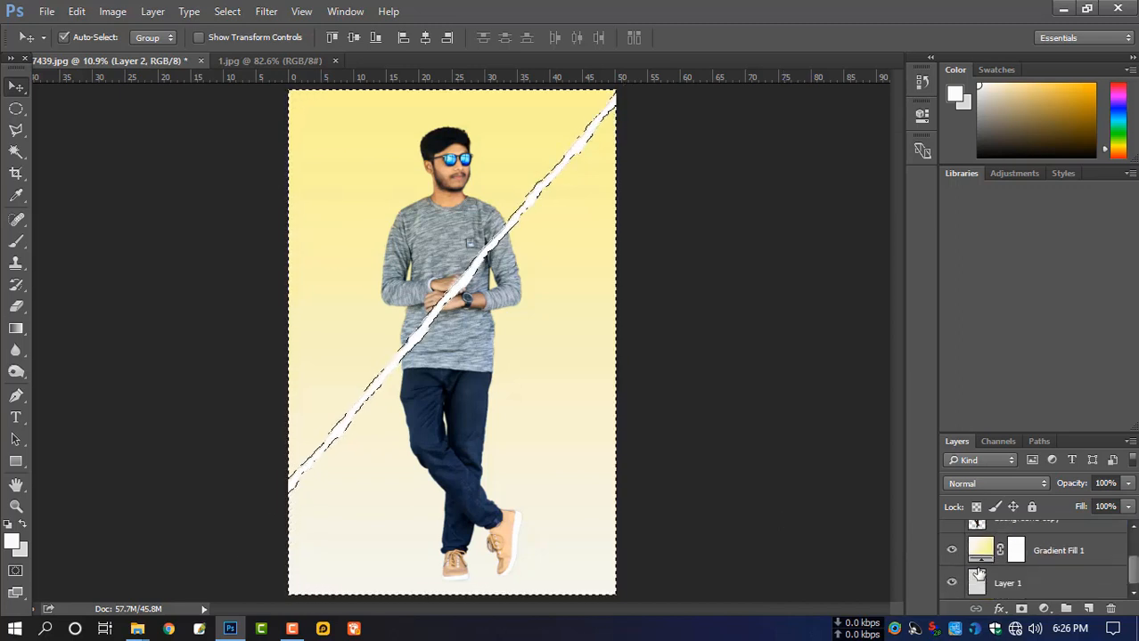
{"action": "left_click", "coordinate": [1016, 550]}
{"action": "key", "text": "b"}
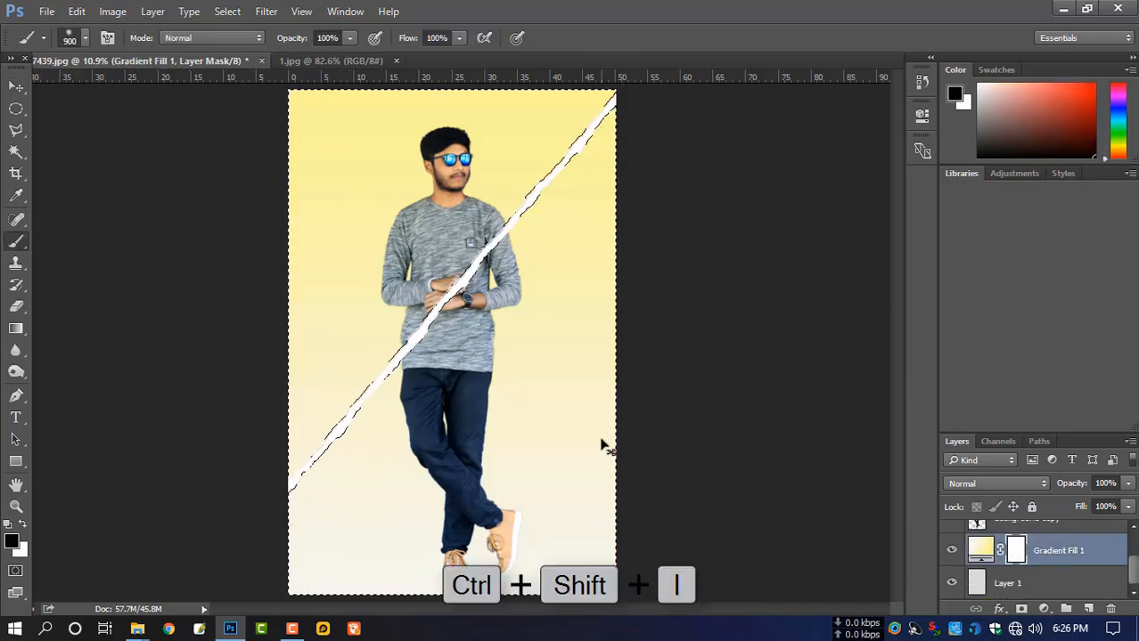
{"action": "mouse_move", "coordinate": [498, 365]}
{"action": "left_mouse_down"}
{"action": "mouse_move", "coordinate": [483, 394]}
{"action": "mouse_move", "coordinate": [401, 435]}
{"action": "left_mouse_up"}
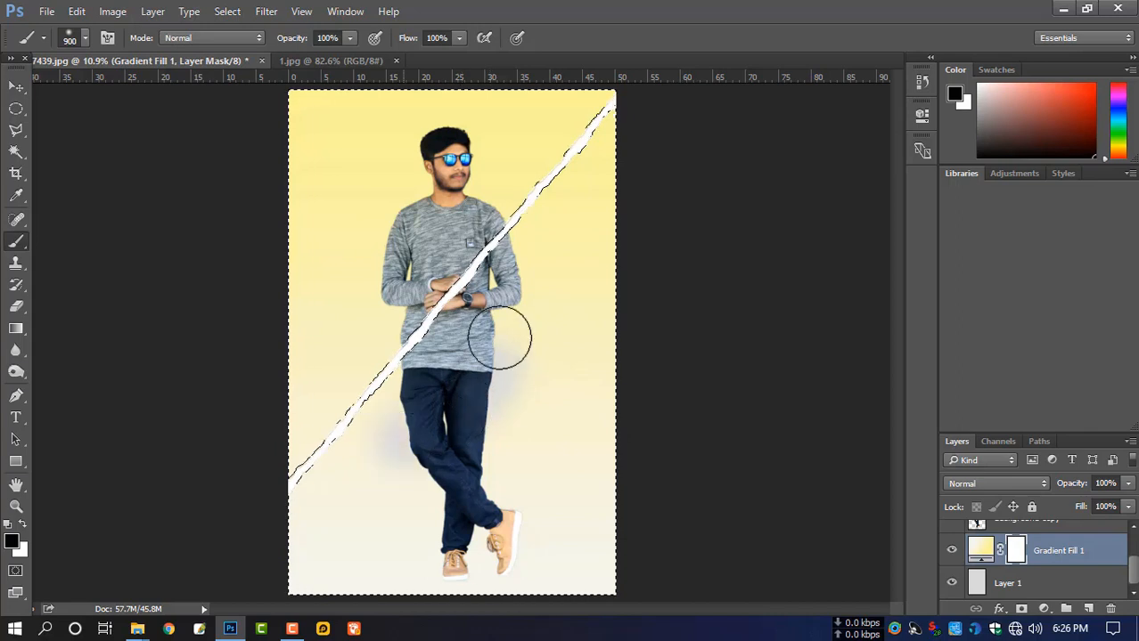
{"action": "mouse_move", "coordinate": [500, 337]}
{"action": "left_mouse_down"}
{"action": "mouse_move", "coordinate": [352, 444]}
{"action": "mouse_move", "coordinate": [330, 504]}
{"action": "mouse_move", "coordinate": [299, 535]}
{"action": "mouse_move", "coordinate": [561, 541]}
{"action": "mouse_move", "coordinate": [478, 576]}
{"action": "mouse_move", "coordinate": [507, 589]}
{"action": "mouse_move", "coordinate": [536, 560]}
{"action": "mouse_move", "coordinate": [492, 526]}
{"action": "mouse_move", "coordinate": [335, 545]}
{"action": "mouse_move", "coordinate": [400, 501]}
{"action": "mouse_move", "coordinate": [533, 457]}
{"action": "mouse_move", "coordinate": [516, 510]}
{"action": "mouse_move", "coordinate": [610, 559]}
{"action": "mouse_move", "coordinate": [308, 581]}
{"action": "mouse_move", "coordinate": [466, 564]}
{"action": "mouse_move", "coordinate": [460, 507]}
{"action": "mouse_move", "coordinate": [503, 374]}
{"action": "mouse_move", "coordinate": [571, 397]}
{"action": "mouse_move", "coordinate": [606, 340]}
{"action": "mouse_move", "coordinate": [618, 425]}
{"action": "mouse_move", "coordinate": [643, 127]}
{"action": "mouse_move", "coordinate": [554, 324]}
{"action": "mouse_move", "coordinate": [577, 241]}
{"action": "mouse_move", "coordinate": [508, 290]}
{"action": "left_mouse_up"}
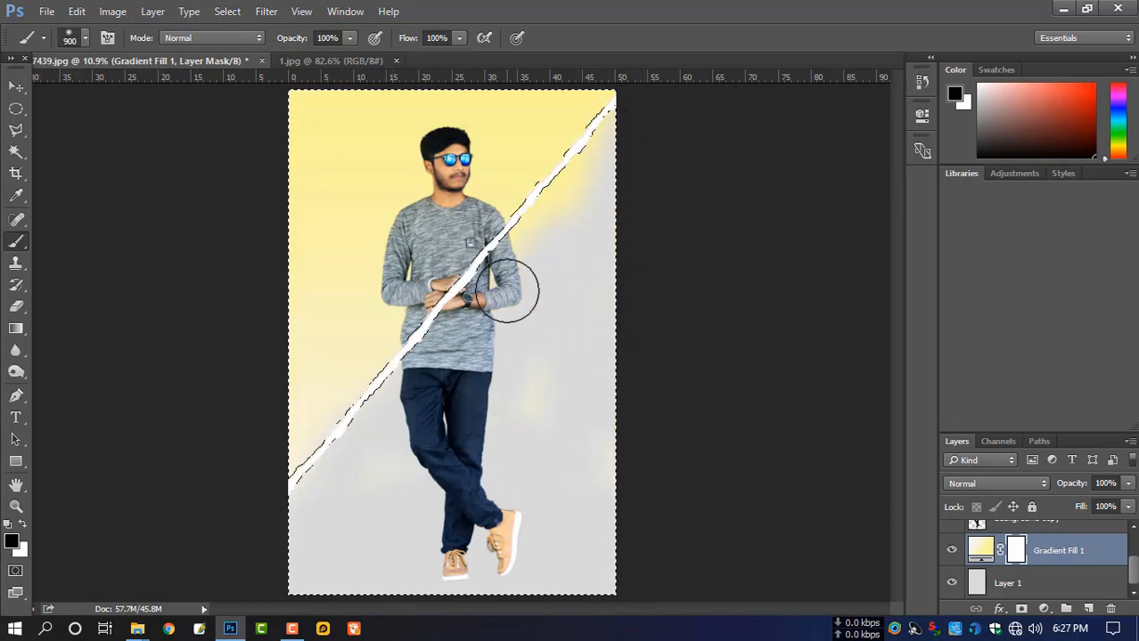
- Mask out the leftover yellow along the torn strip's lower edge on Gradient Fill 1 with a 150 px brush
{"action": "scroll", "coordinate": [450, 396], "scroll_direction": "up", "scroll_amount": 4}
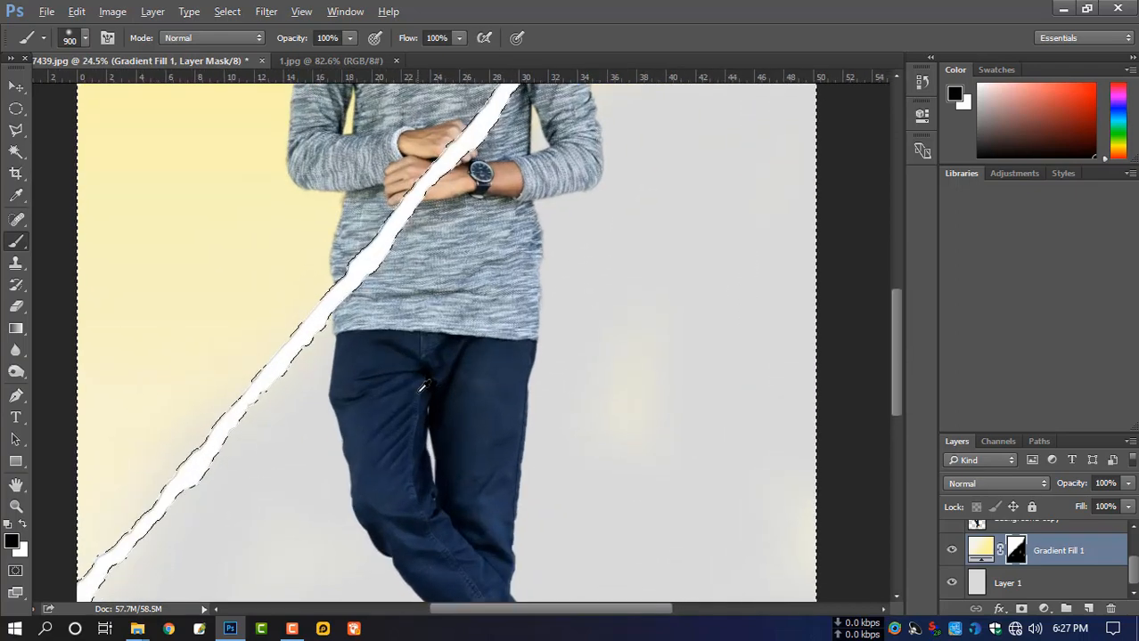
{"action": "key", "text": "bracketleft"}
{"action": "key", "text": "bracketleft"}
{"action": "key", "text": "bracketleft"}
{"action": "key", "text": "bracketleft"}
{"action": "key", "text": "bracketleft"}
{"action": "key", "text": "bracketleft"}
{"action": "key", "text": "bracketleft"}
{"action": "key", "text": "bracketleft"}
{"action": "key", "text": "bracketleft"}
{"action": "key", "text": "bracketleft"}
{"action": "key", "text": "bracketleft"}
{"action": "key", "text": "bracketleft"}
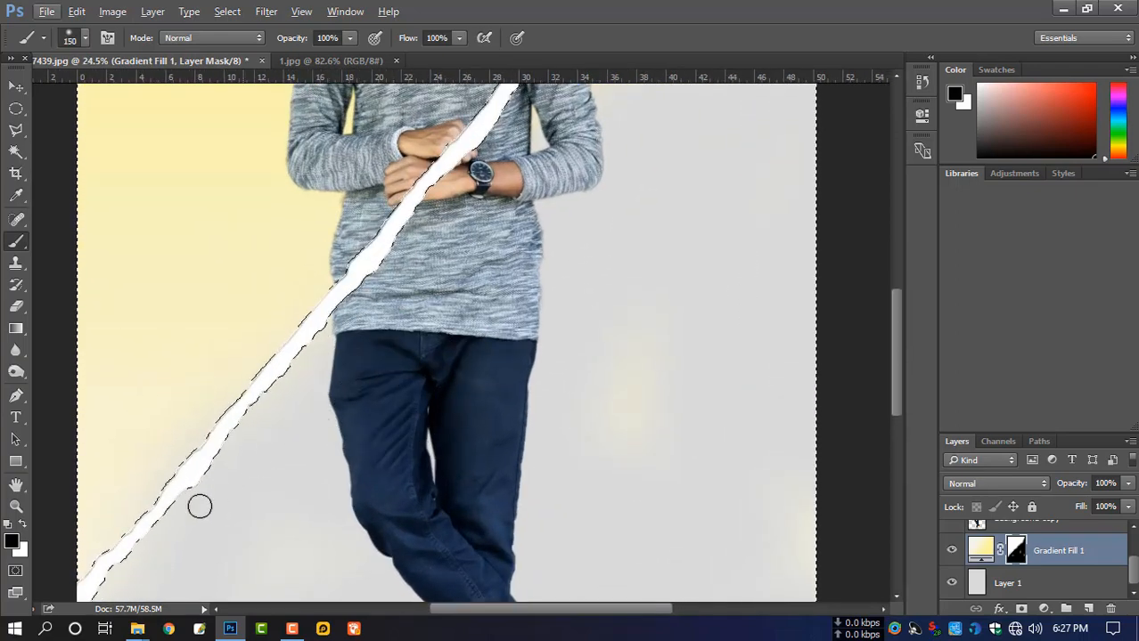
{"action": "scroll", "coordinate": [266, 482], "scroll_direction": "down", "scroll_amount": 2}
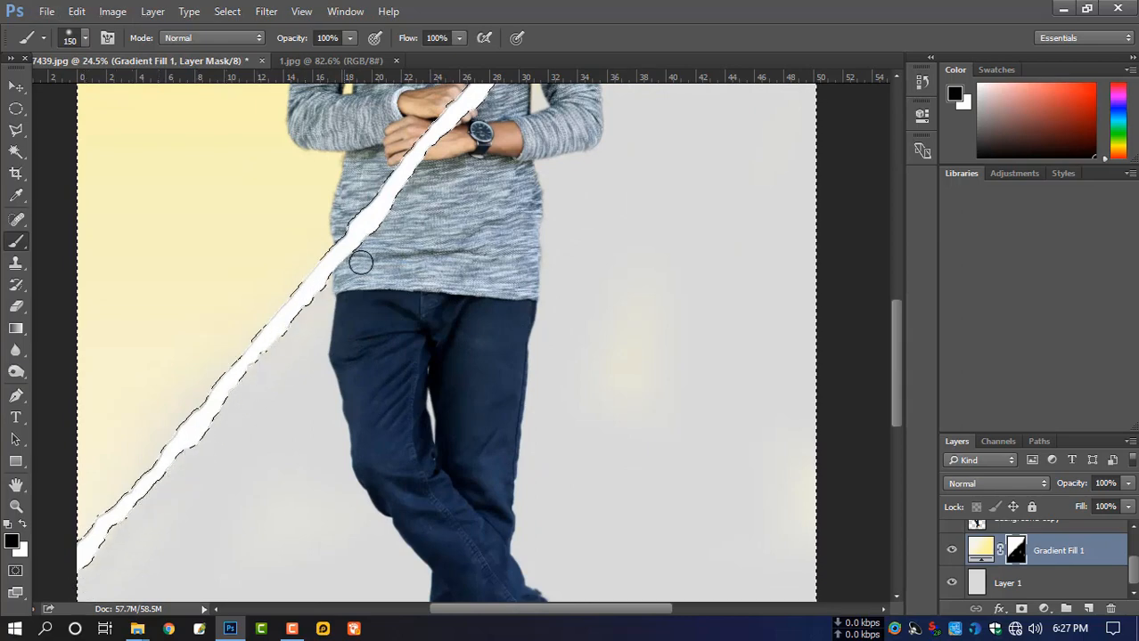
{"action": "left_click_drag", "start_coordinate": [419, 255], "coordinate": [382, 449]}
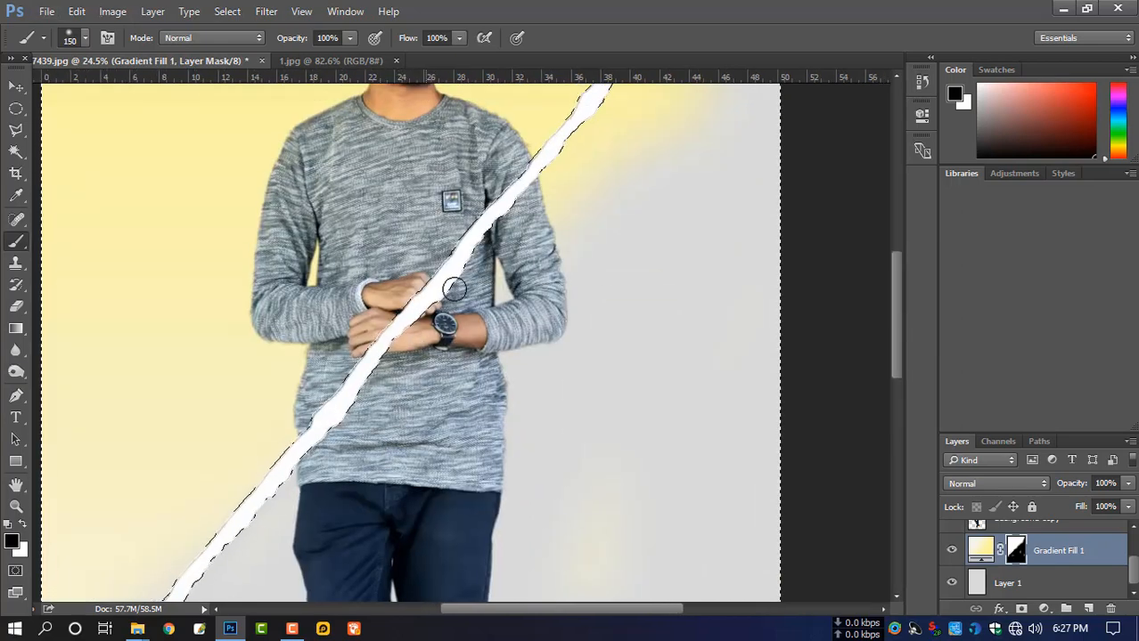
{"action": "mouse_move", "coordinate": [562, 233]}
{"action": "left_mouse_down"}
{"action": "mouse_move", "coordinate": [441, 388]}
{"action": "mouse_move", "coordinate": [442, 320]}
{"action": "mouse_move", "coordinate": [376, 387]}
{"action": "mouse_move", "coordinate": [463, 323]}
{"action": "mouse_move", "coordinate": [546, 293]}
{"action": "mouse_move", "coordinate": [442, 318]}
{"action": "mouse_move", "coordinate": [521, 211]}
{"action": "mouse_move", "coordinate": [548, 208]}
{"action": "mouse_move", "coordinate": [586, 260]}
{"action": "mouse_move", "coordinate": [543, 236]}
{"action": "mouse_move", "coordinate": [569, 168]}
{"action": "mouse_move", "coordinate": [650, 158]}
{"action": "mouse_move", "coordinate": [604, 260]}
{"action": "left_mouse_up"}
- Mask out more yellow below the upper part of the tear with a 300 px brush and clear the selection
{"action": "key", "text": "bracketright"}
{"action": "key", "text": "bracketright"}
{"action": "key", "text": "bracketright"}
{"action": "key", "text": "bracketright"}
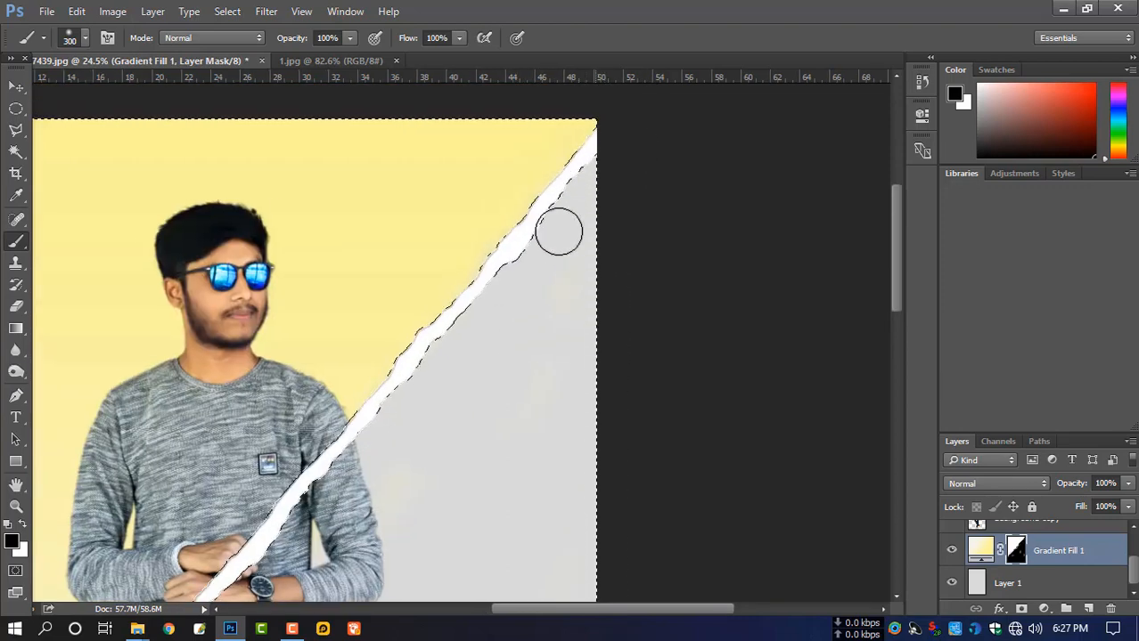
{"action": "left_click_drag", "start_coordinate": [547, 375], "coordinate": [615, 265]}
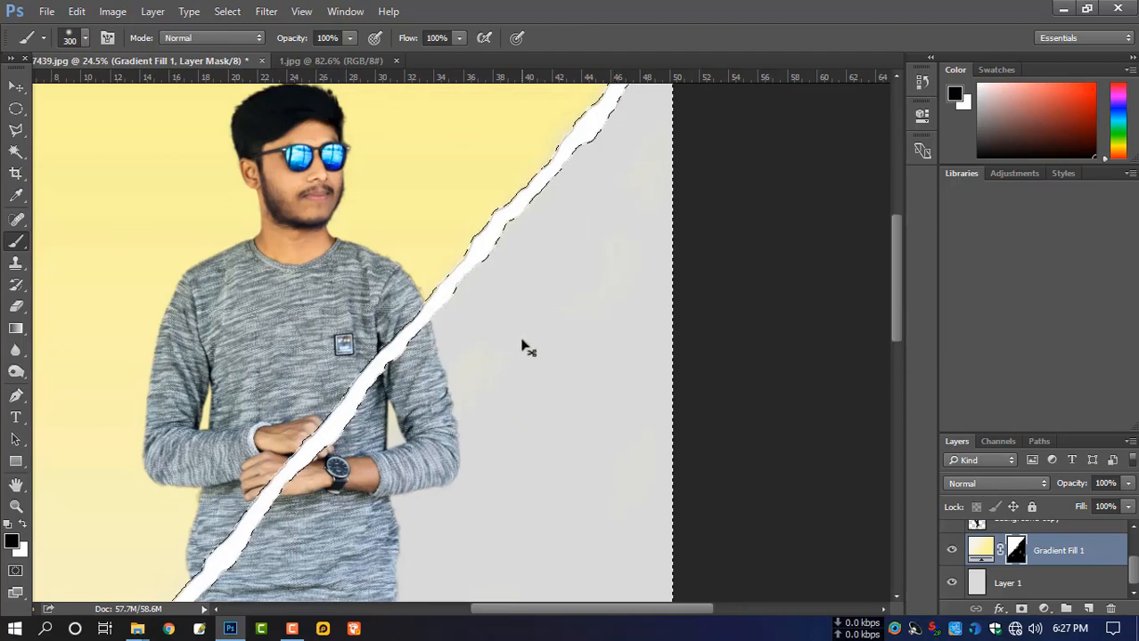
{"action": "scroll", "coordinate": [510, 299], "scroll_direction": "down", "scroll_amount": 3}
{"action": "scroll", "coordinate": [510, 299], "scroll_direction": "down", "scroll_amount": 3}
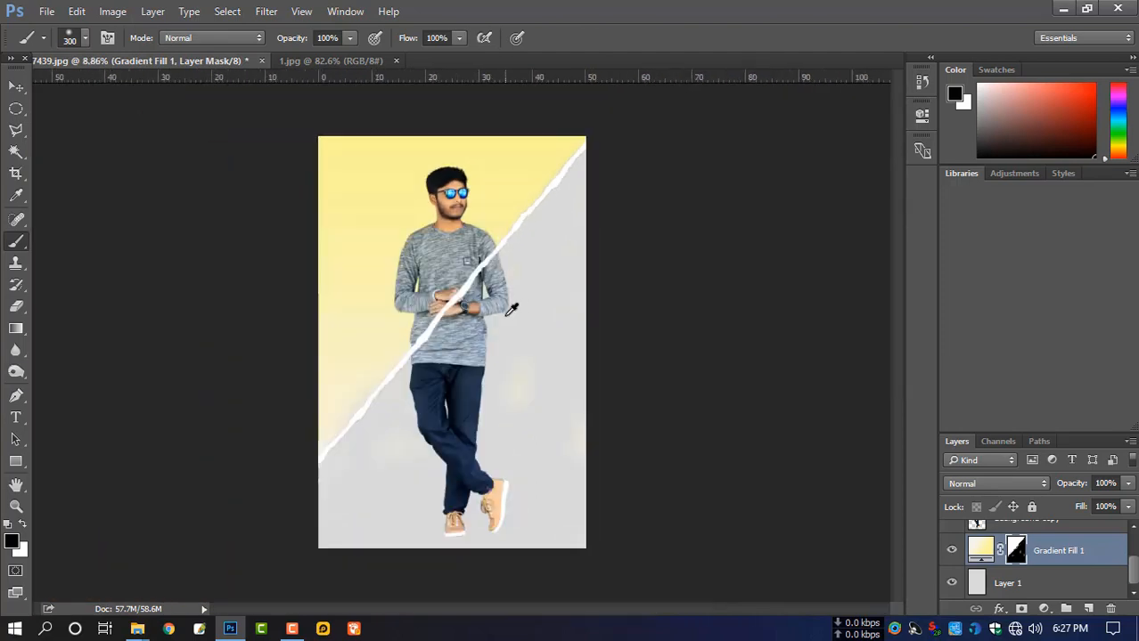
{"action": "scroll", "coordinate": [486, 305], "scroll_direction": "up", "scroll_amount": 1}
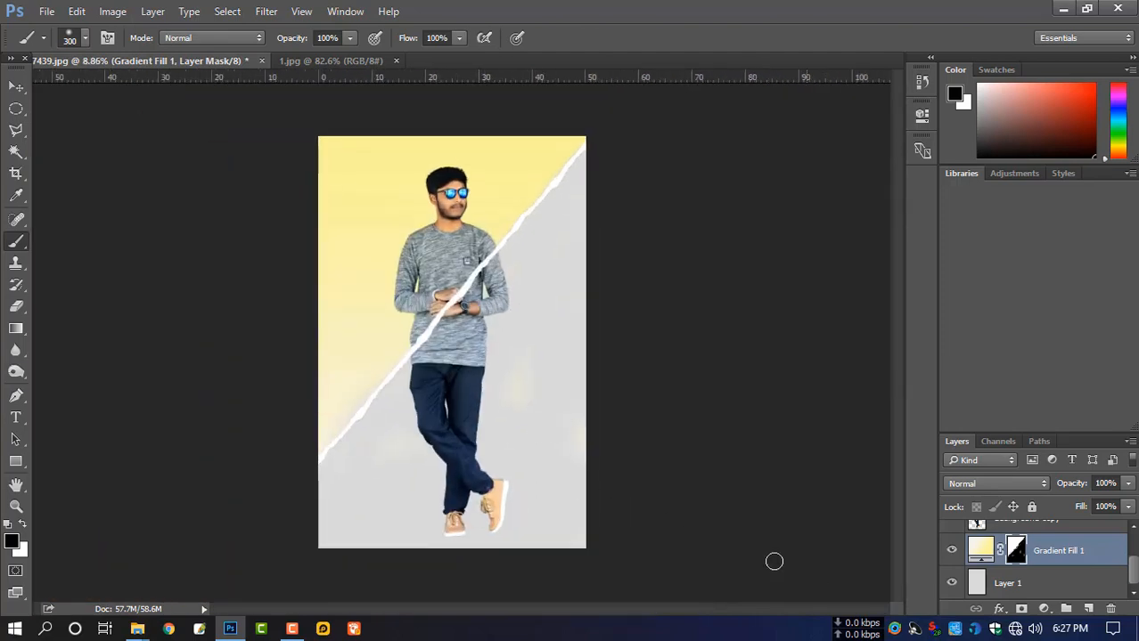
- Add a new layer above Layer 1 and select a full-width rectangle along the canvas's bottom for the floor
{"action": "left_click", "coordinate": [1025, 584]}
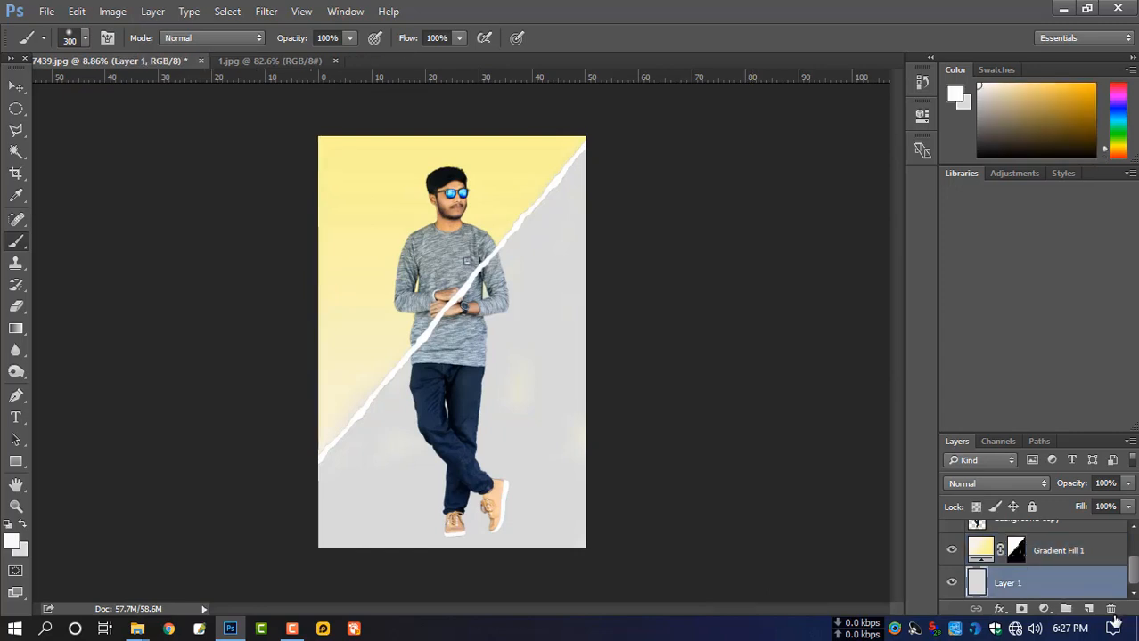
{"action": "left_click", "coordinate": [1088, 610]}
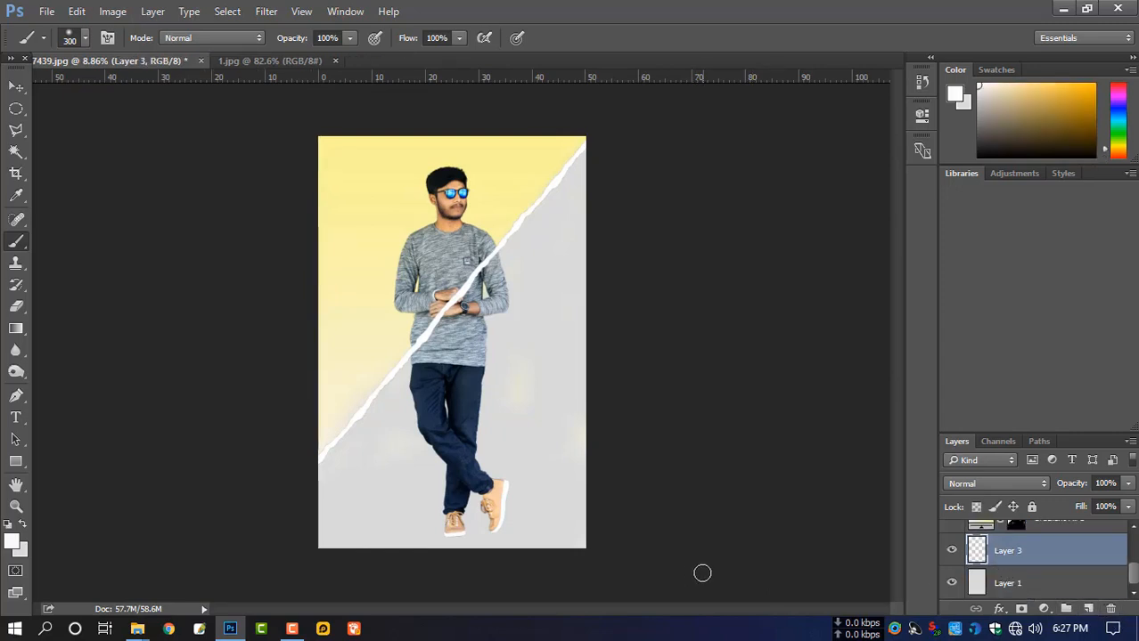
{"action": "left_click", "coordinate": [16, 109]}
{"action": "left_click", "coordinate": [53, 109]}
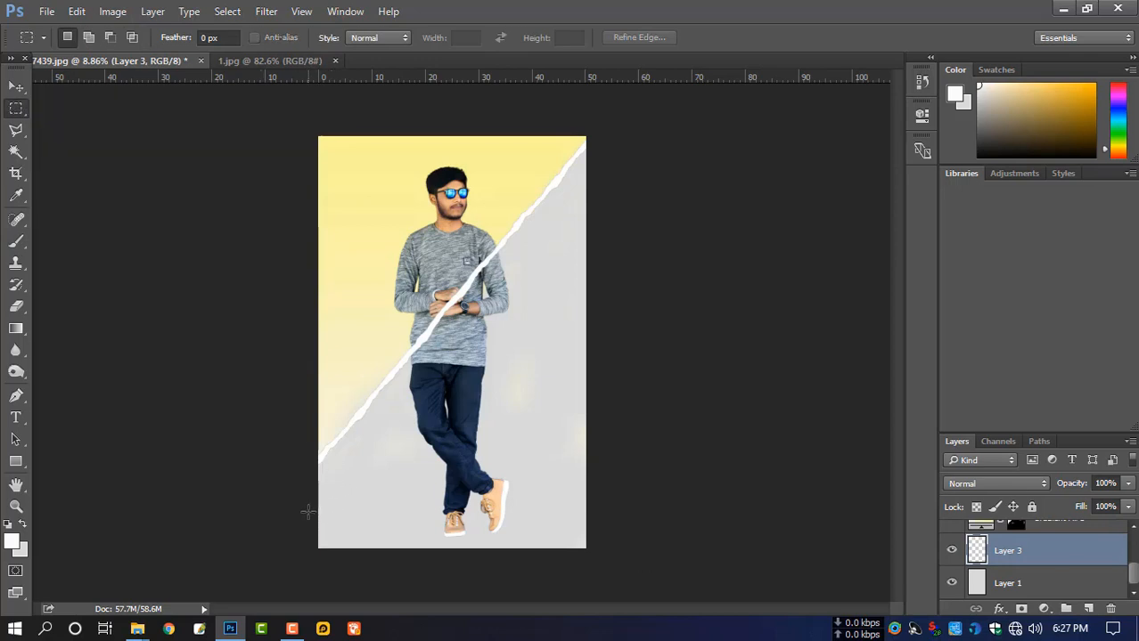
{"action": "left_click_drag", "start_coordinate": [307, 506], "coordinate": [704, 579]}
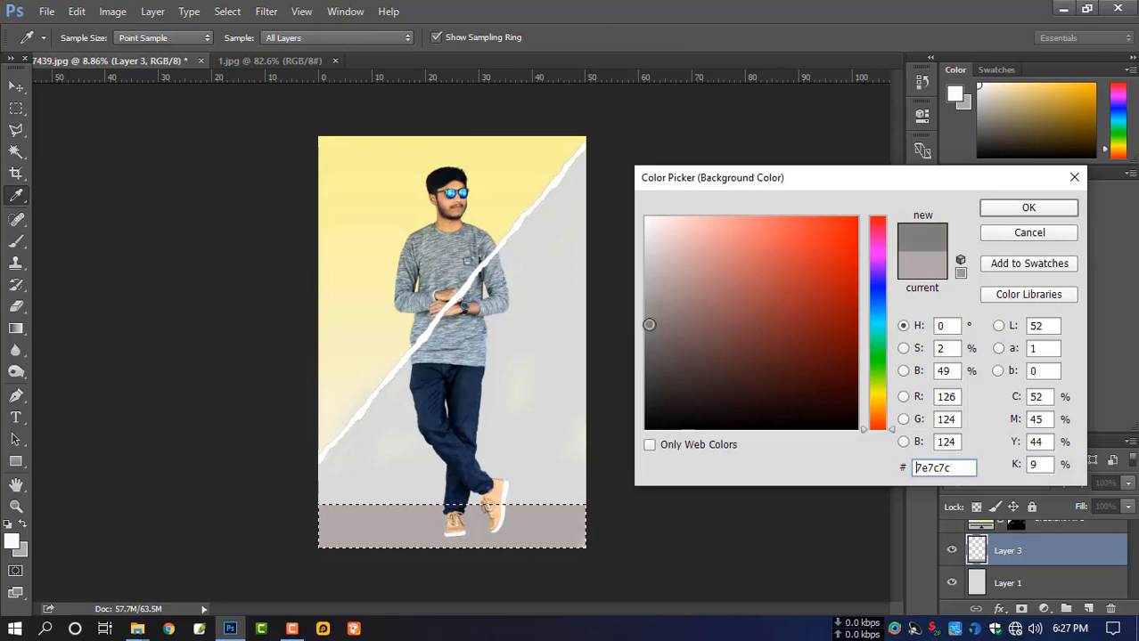
- Fill the selected floor strip with the gray background color #7e7c7c and deselect it
{"action": "left_click", "coordinate": [1017, 209]}
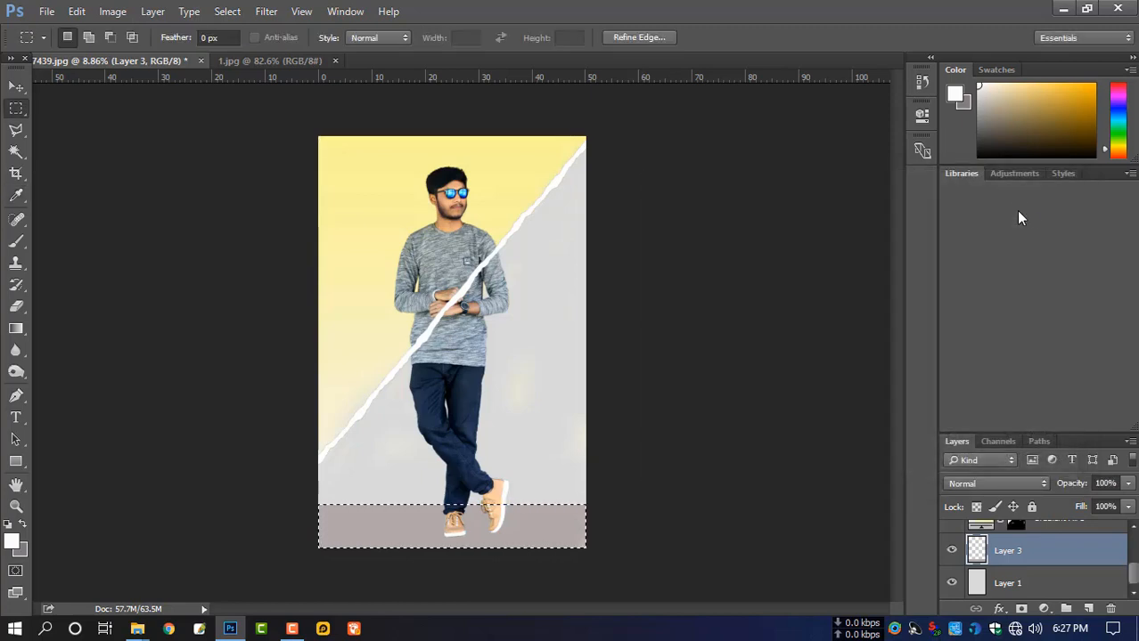
{"action": "key", "text": "ctrl+BackSpace"}
{"action": "key", "text": "ctrl+d"}
{"action": "scroll", "coordinate": [439, 303], "scroll_direction": "down", "scroll_amount": 2}
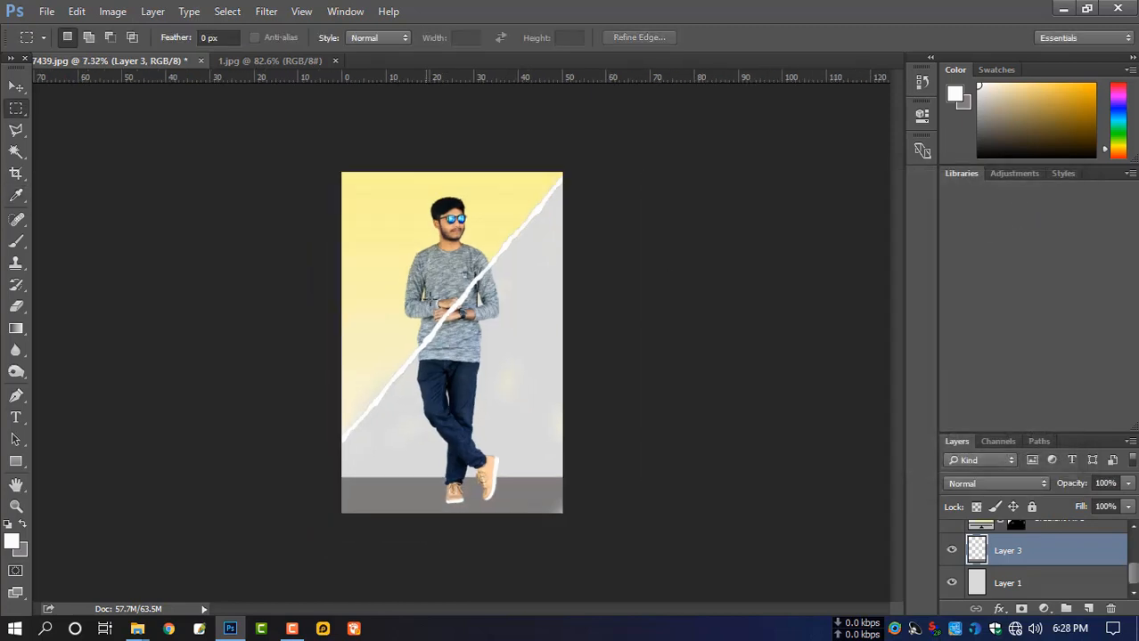
- Add a thin black stroke positioned inside the edge of the floor strip on Layer 3
{"action": "scroll", "coordinate": [439, 303], "scroll_direction": "up", "scroll_amount": 2}
{"action": "left_click", "coordinate": [1043, 609]}
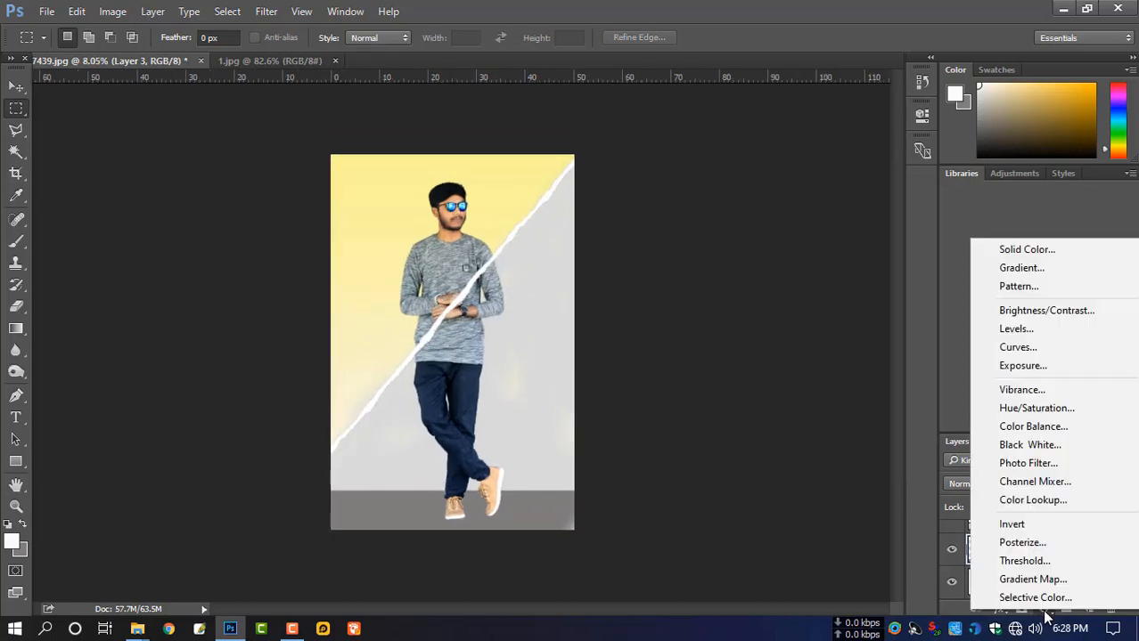
{"action": "left_click", "coordinate": [1045, 613]}
{"action": "left_click", "coordinate": [999, 609]}
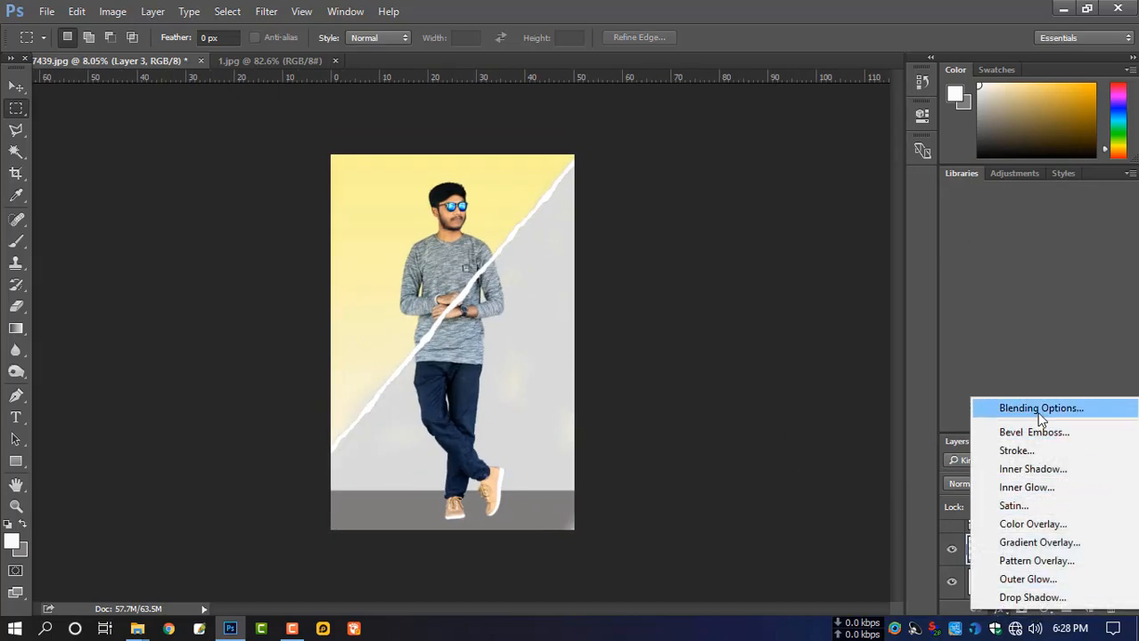
{"action": "left_click", "coordinate": [1017, 451]}
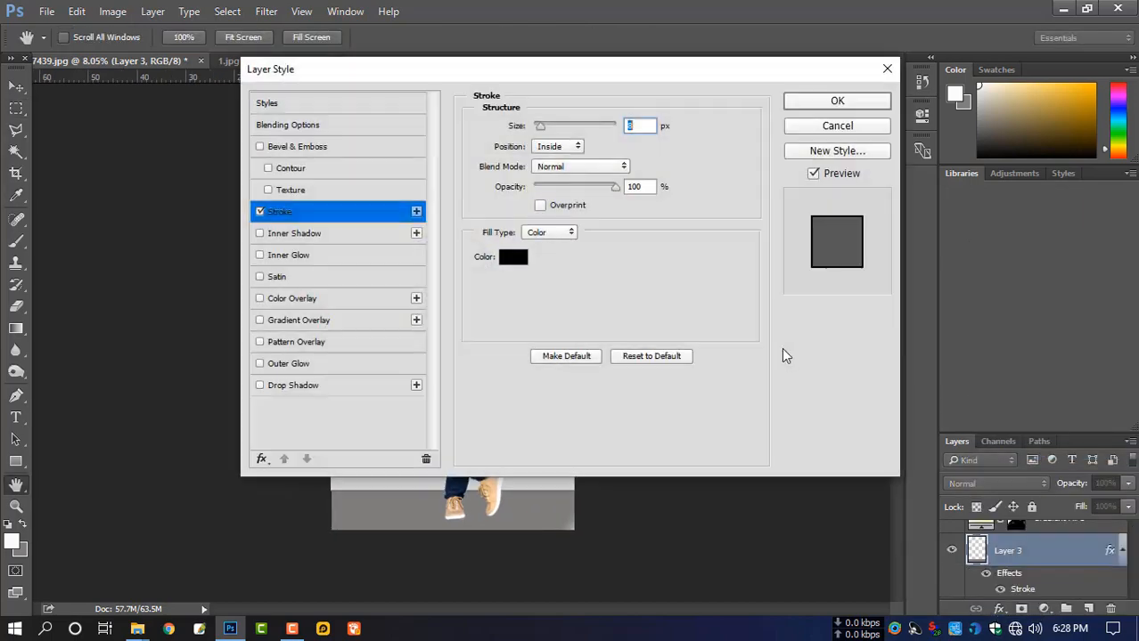
{"action": "left_click_drag", "start_coordinate": [659, 77], "coordinate": [1011, 92]}
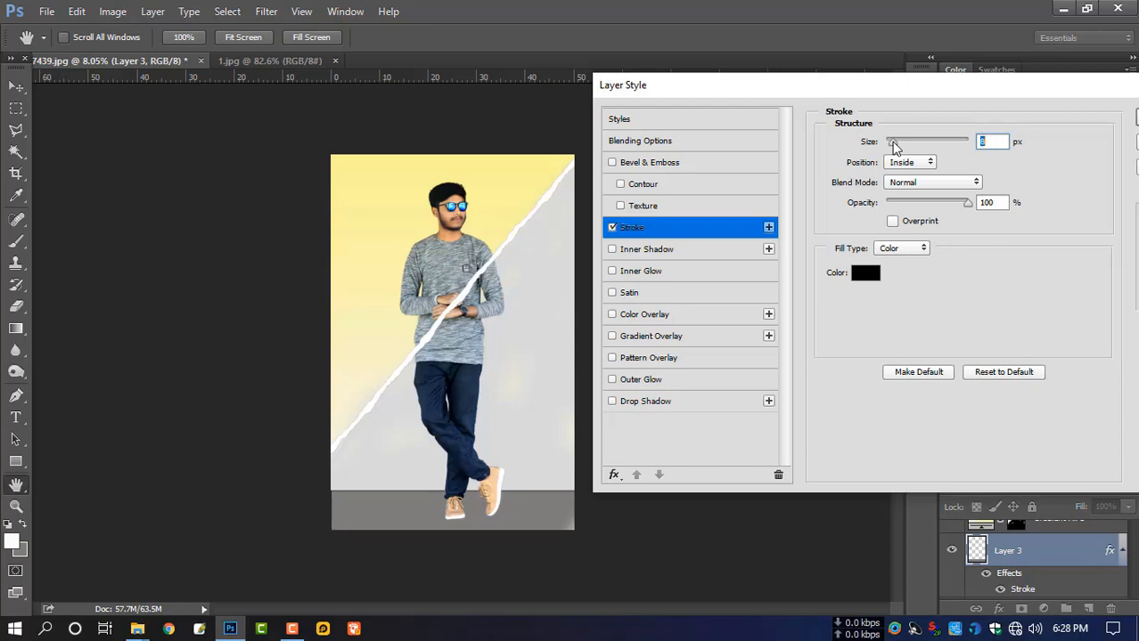
{"action": "left_click_drag", "start_coordinate": [894, 147], "coordinate": [890, 147]}
{"action": "left_click_drag", "start_coordinate": [960, 94], "coordinate": [882, 99]}
{"action": "left_click", "coordinate": [1092, 126]}
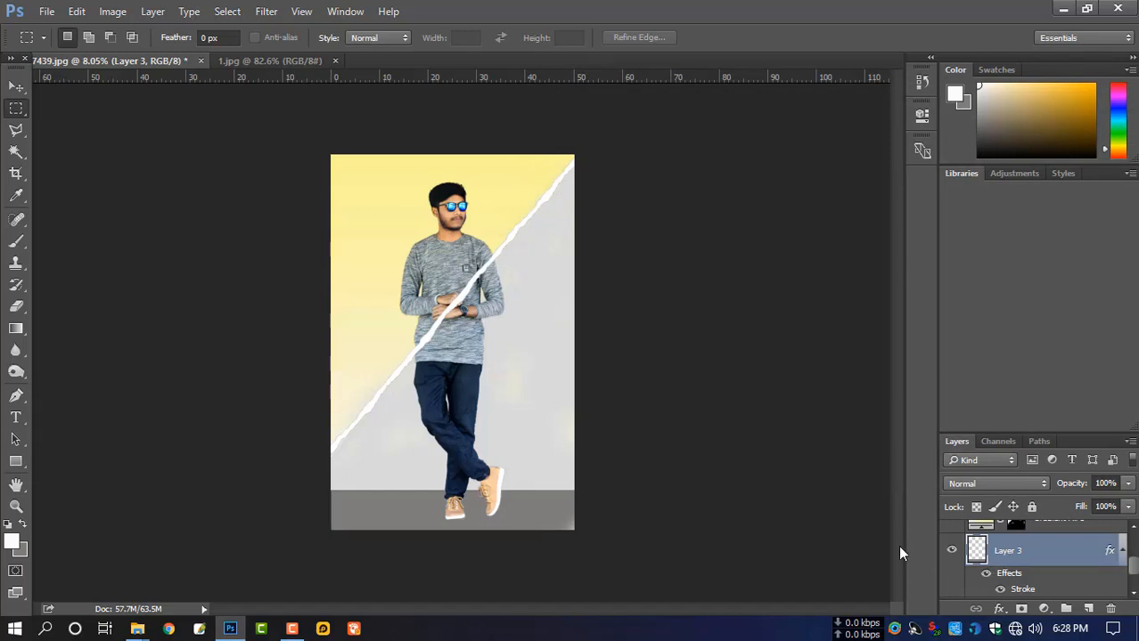
- Stretch the Layer 3 floor strip slightly past the canvas's side edge
{"action": "key", "text": "ctrl+t"}
{"action": "left_click_drag", "start_coordinate": [577, 490], "coordinate": [584, 489]}
{"action": "key", "text": "Return"}
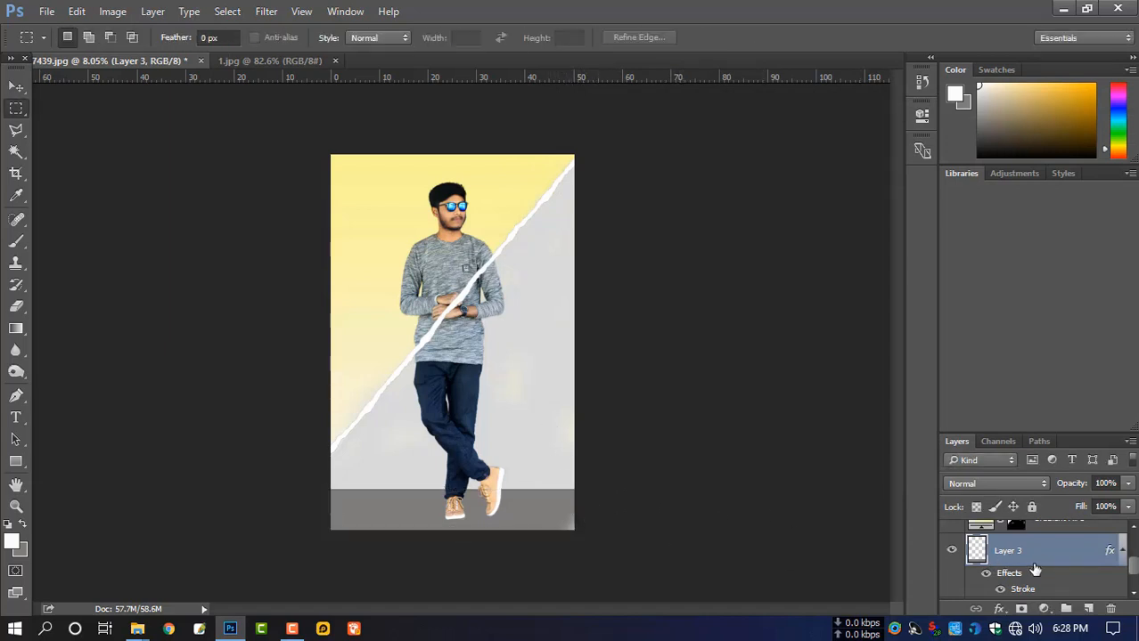
- Add a new layer above Layer 3 and dab one soft black spot beside the man with a 700 px brush
{"action": "scroll", "coordinate": [1038, 568], "scroll_direction": "down", "scroll_amount": 1}
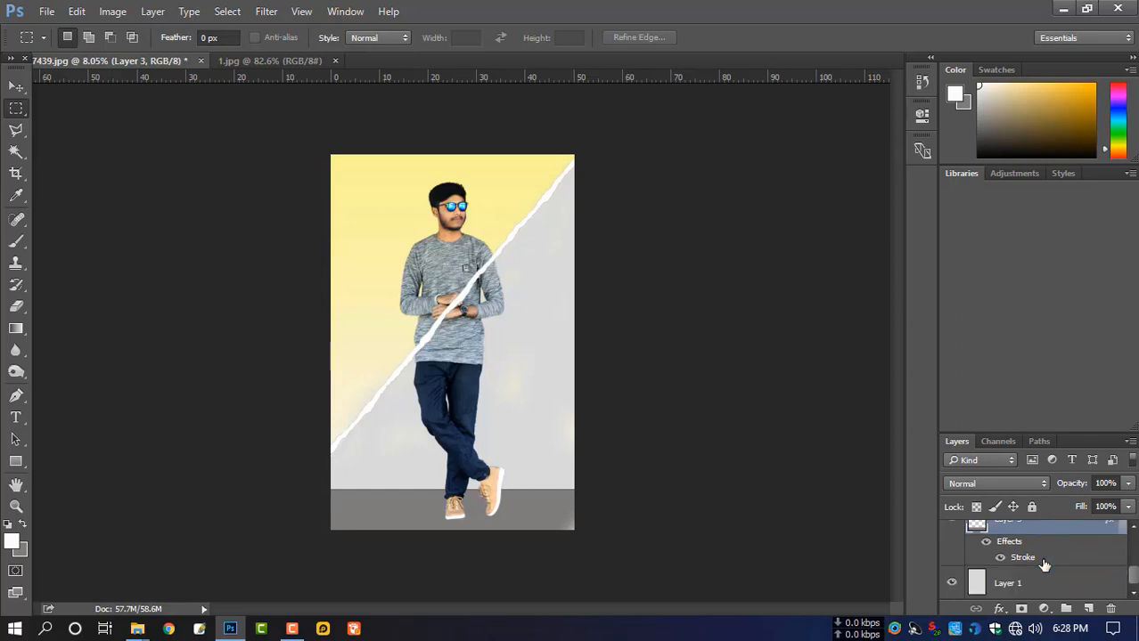
{"action": "left_click", "coordinate": [1088, 609]}
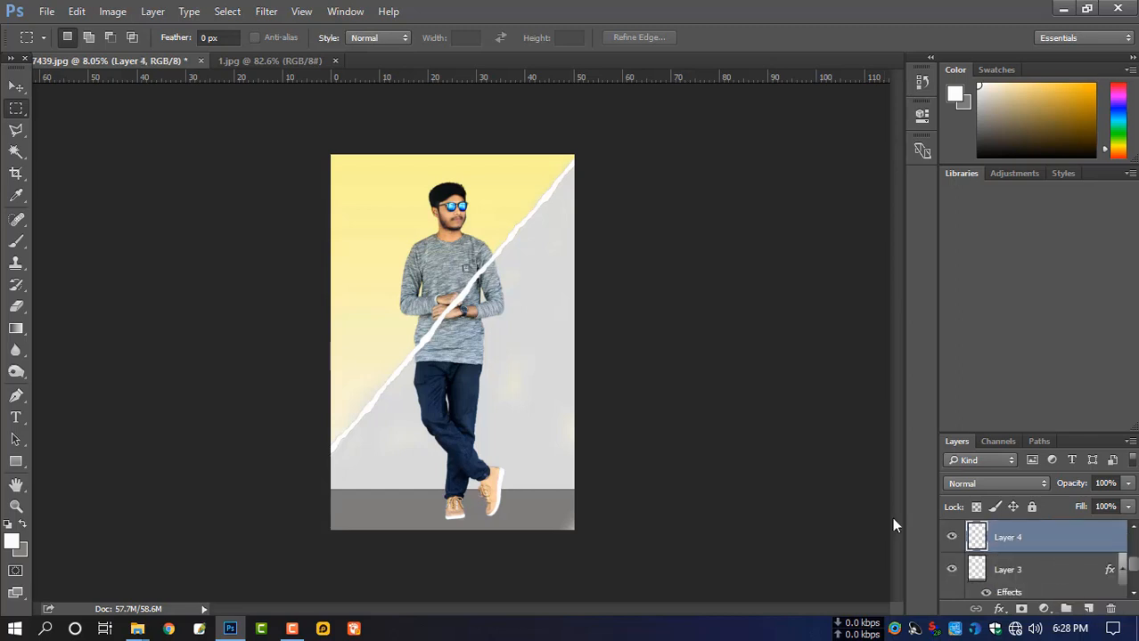
{"action": "key", "text": "b"}
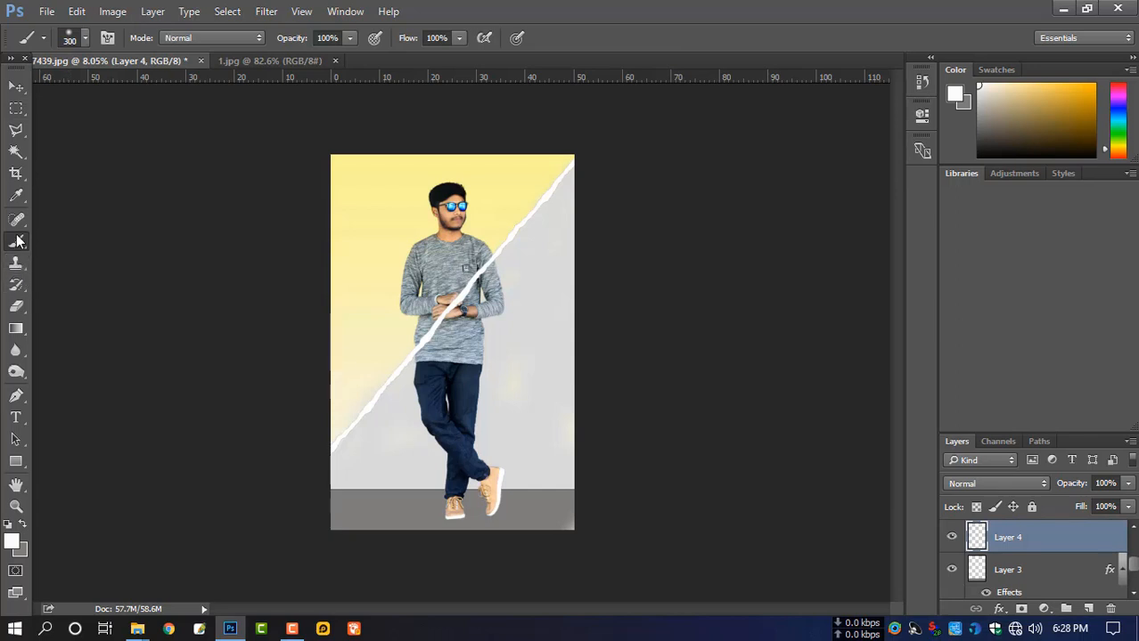
{"action": "left_click", "coordinate": [13, 541]}
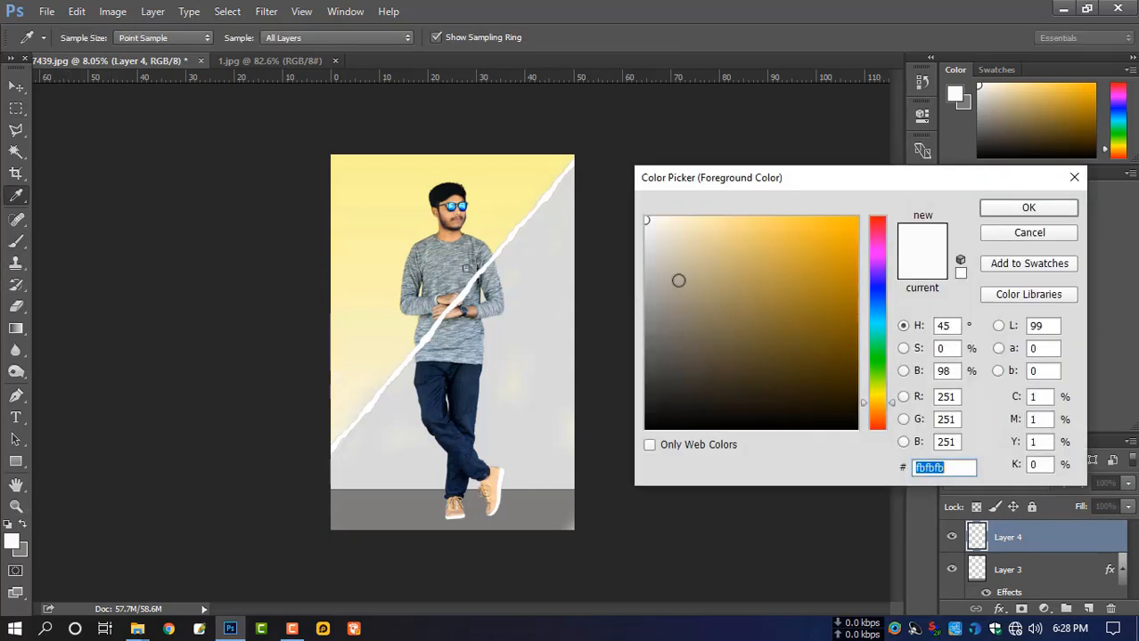
{"action": "left_click", "coordinate": [676, 480]}
{"action": "key", "text": "Return"}
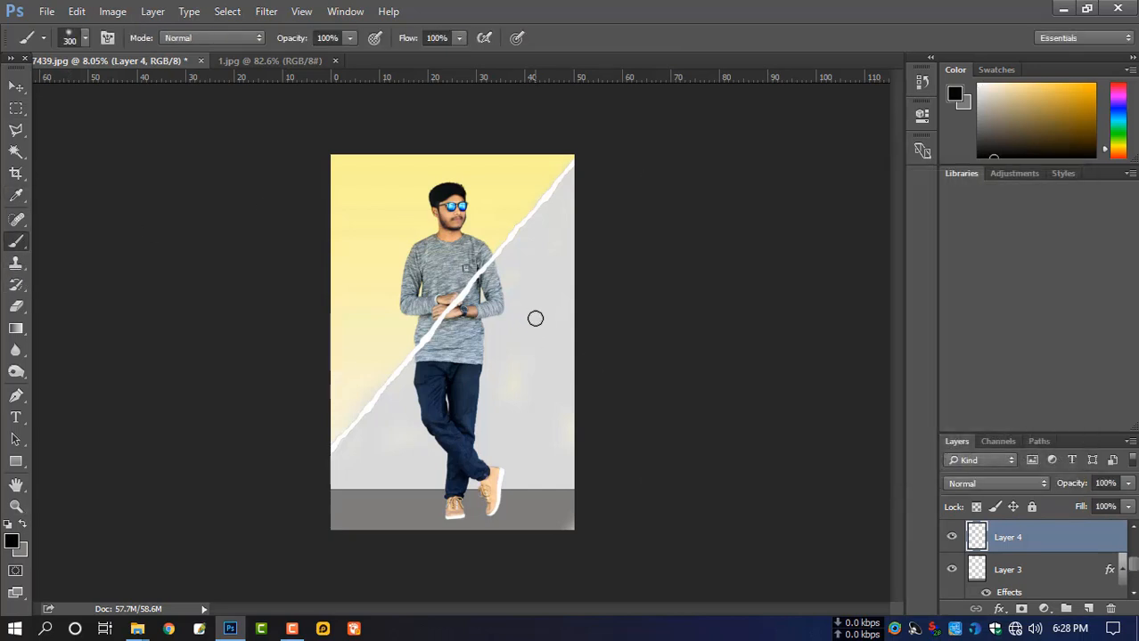
{"action": "key", "text": "bracketright"}
{"action": "key", "text": "bracketright"}
{"action": "key", "text": "bracketright"}
{"action": "key", "text": "bracketright"}
{"action": "left_click", "coordinate": [539, 329]}
- Flatten the black spot to about 21% height and place it under the man's raised shoe as a shadow
{"action": "key", "text": "ctrl+t"}
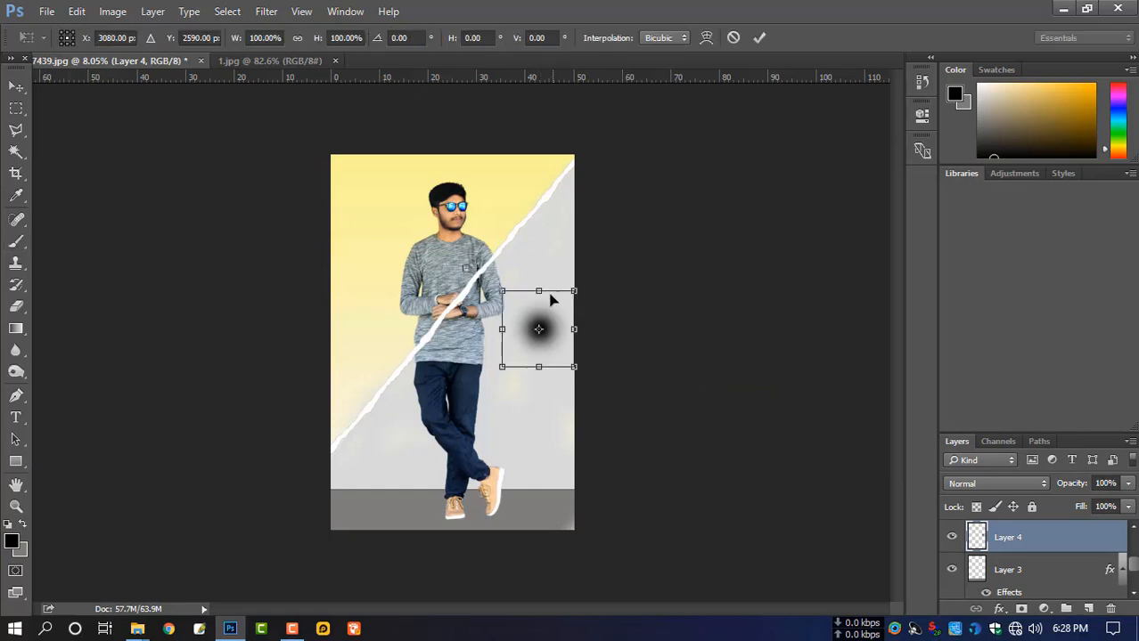
{"action": "left_click_drag", "start_coordinate": [541, 303], "coordinate": [514, 514]}
{"action": "scroll", "coordinate": [514, 514], "scroll_direction": "up", "scroll_amount": 6}
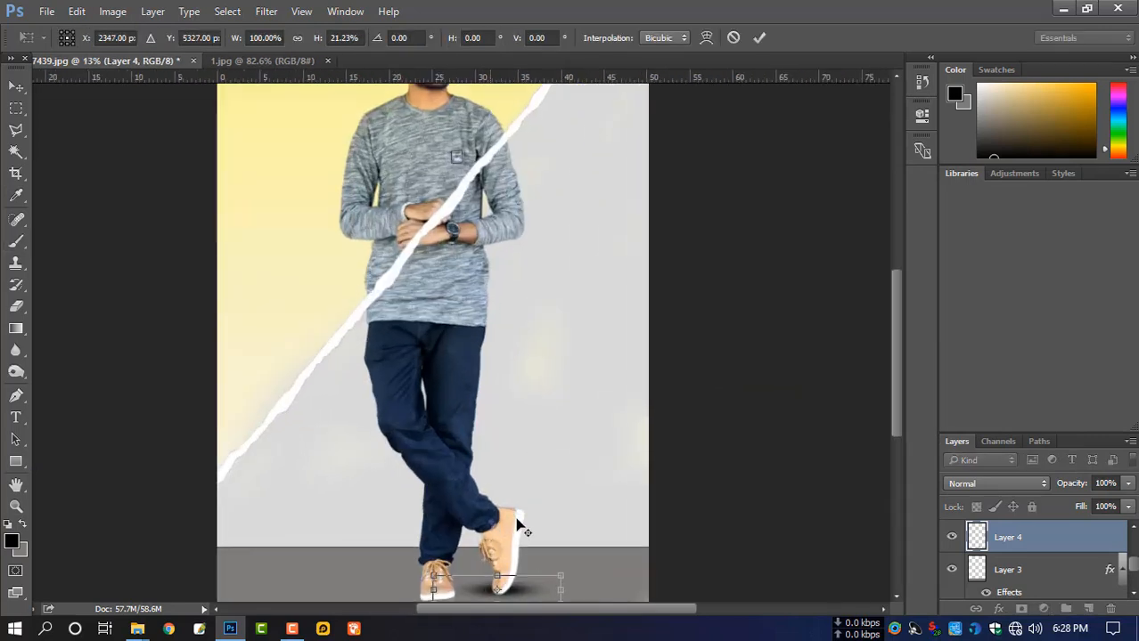
{"action": "key", "text": "alt+space"}
{"action": "left_click", "coordinate": [572, 536]}
{"action": "key", "text": "Return"}
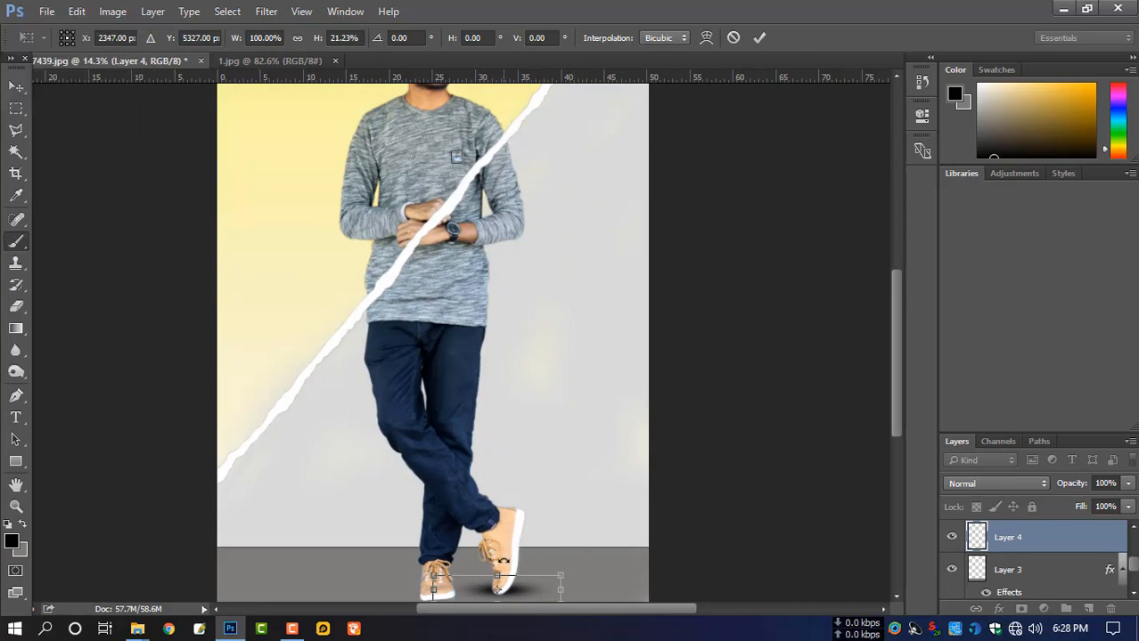
- Nudge the Layer 4 shadow slightly down beneath the man's raised shoe
{"action": "left_click_drag", "start_coordinate": [499, 493], "coordinate": [532, 311]}
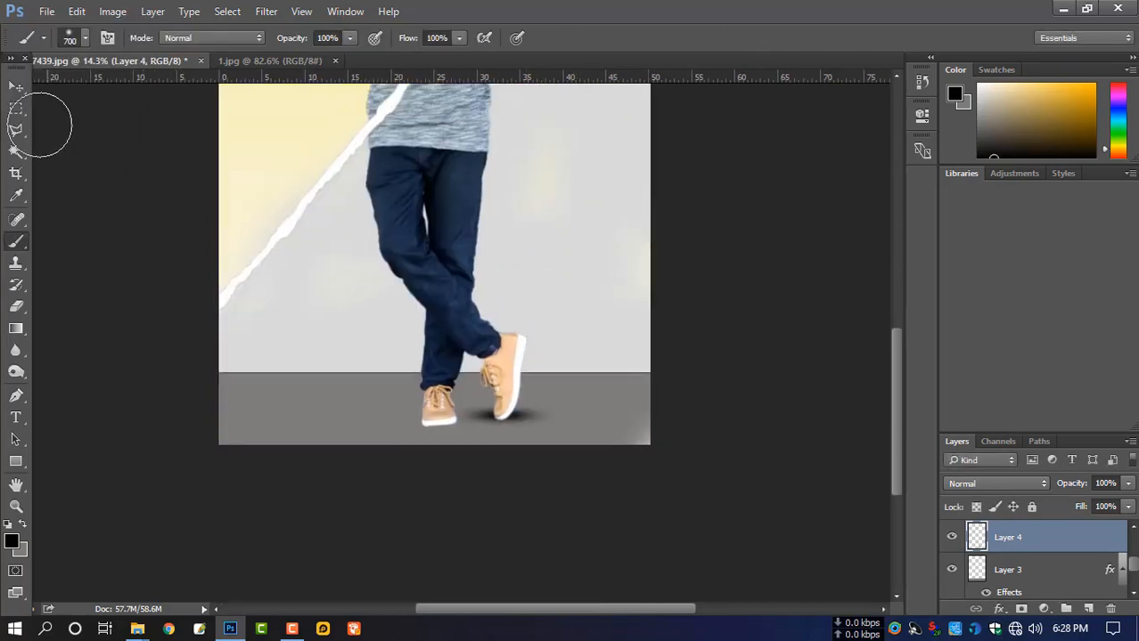
{"action": "left_click", "coordinate": [18, 90]}
{"action": "key", "text": "ctrl+t"}
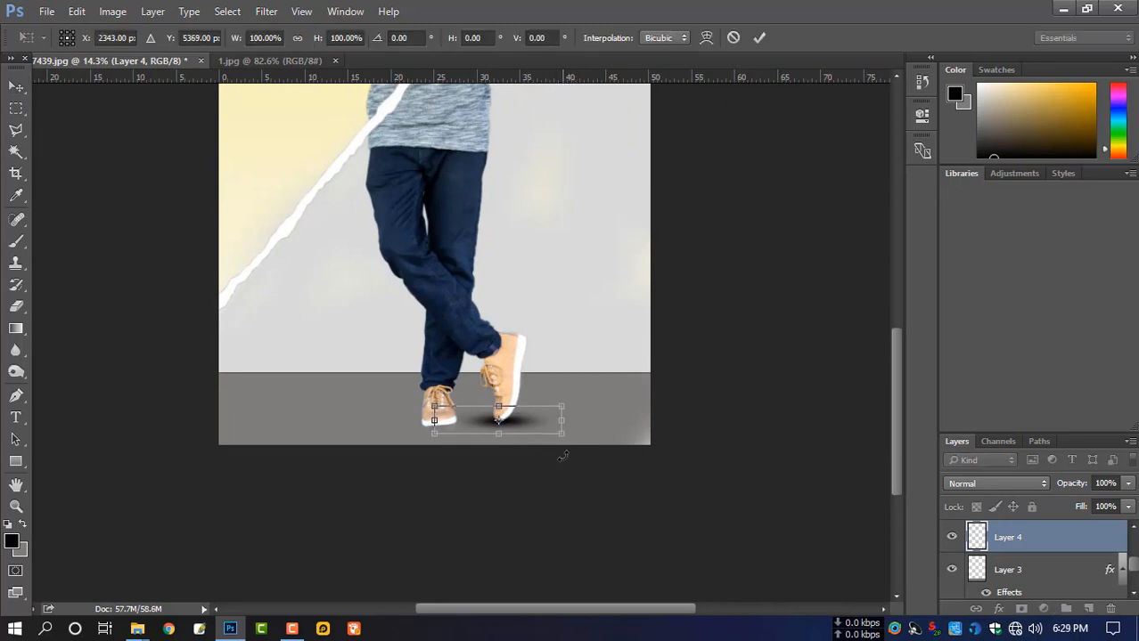
{"action": "key", "text": "Return"}
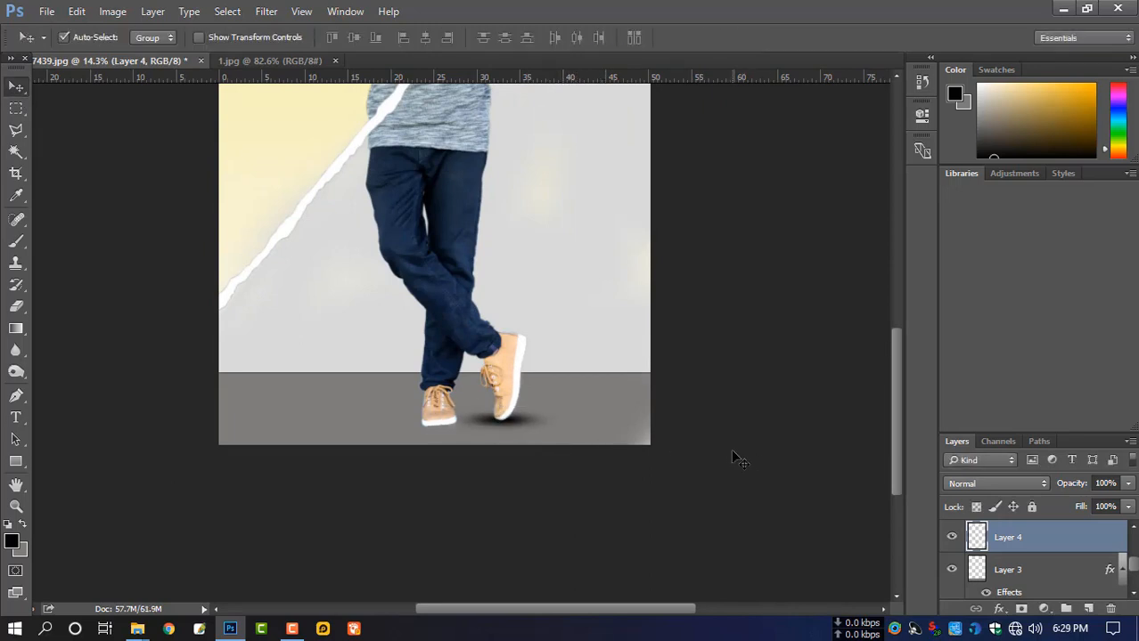
- Lower the opacity of the Layer 4 shadow under the raised shoe to 62%
{"action": "left_click", "coordinate": [1128, 484]}
{"action": "left_click_drag", "start_coordinate": [1110, 506], "coordinate": [1085, 507]}
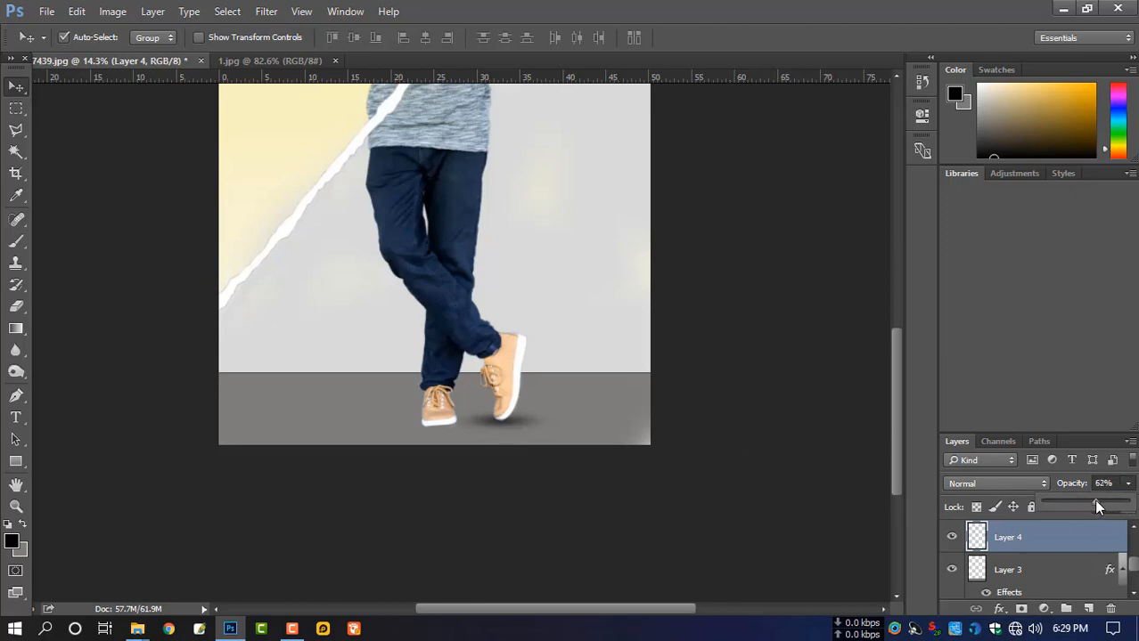
{"action": "left_click", "coordinate": [995, 546]}
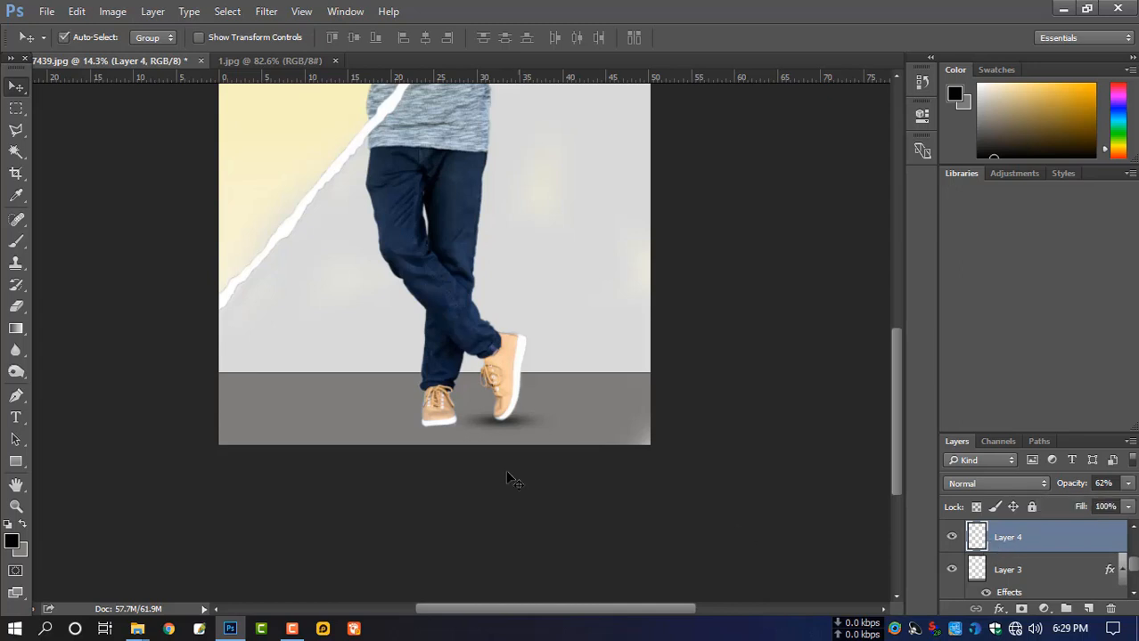
{"action": "key", "text": "b"}
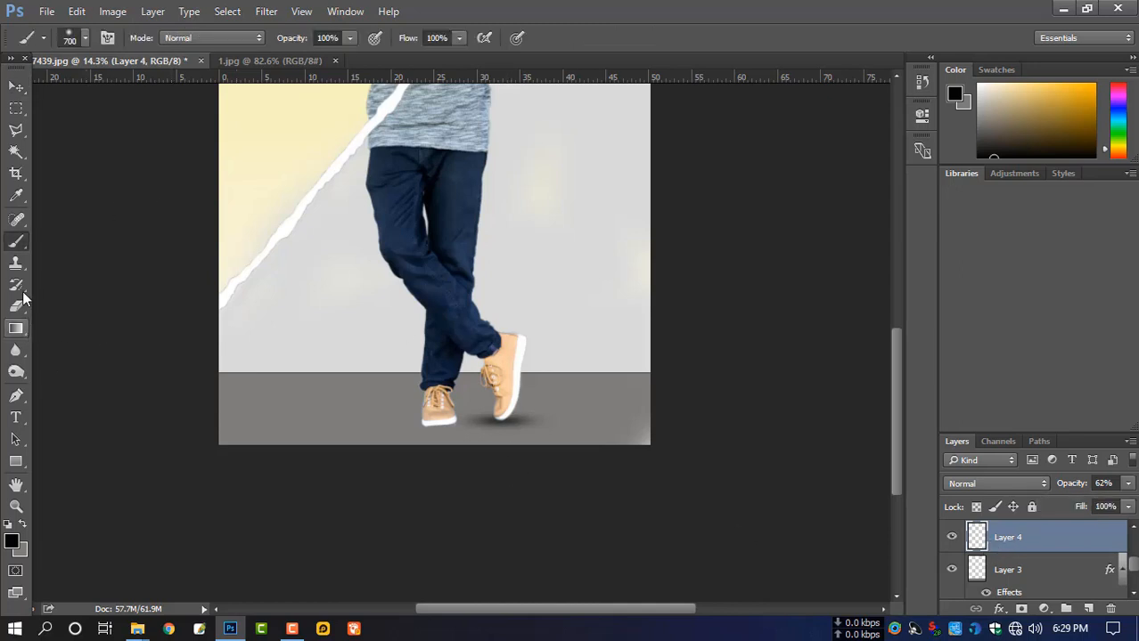
{"action": "left_click", "coordinate": [549, 224]}
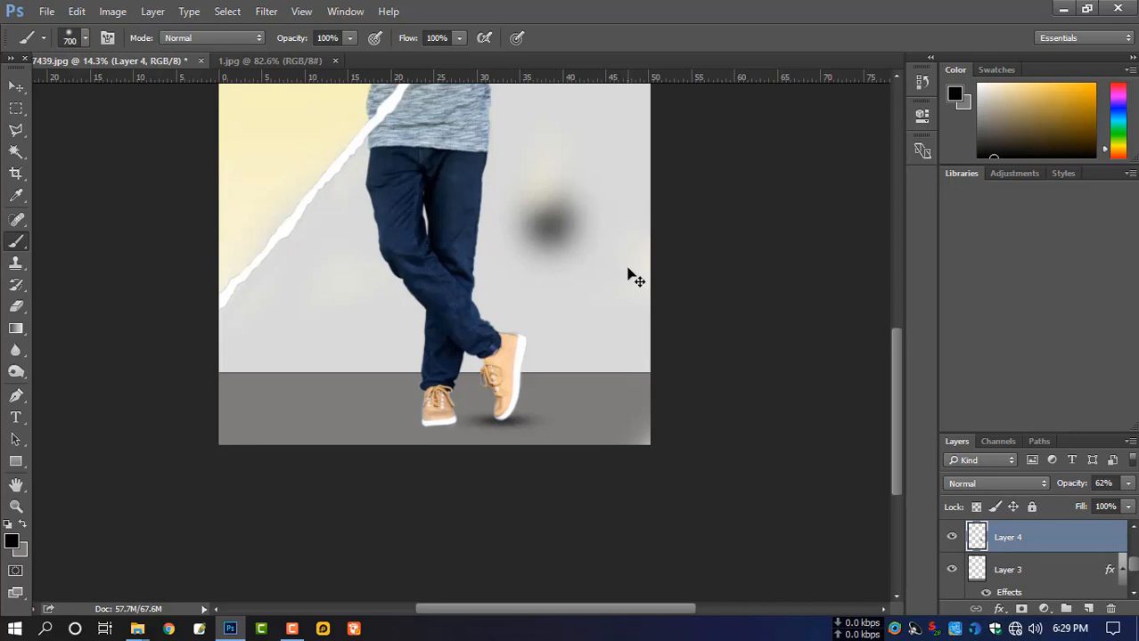
{"action": "key", "text": "ctrl+t"}
{"action": "key", "text": "Escape"}
{"action": "key", "text": "ctrl+z"}
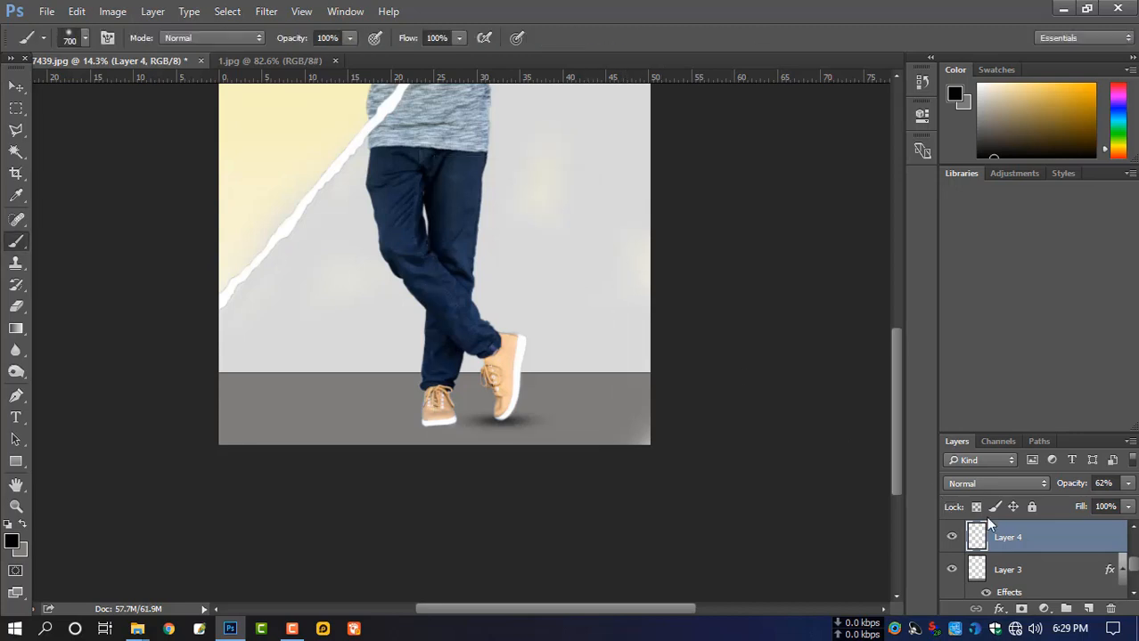
- Dab a soft black 700 px spot on a new layer above Layer 4 and flatten it to about 21% height under the planted shoe
{"action": "left_click", "coordinate": [1087, 608]}
{"action": "left_click", "coordinate": [574, 219]}
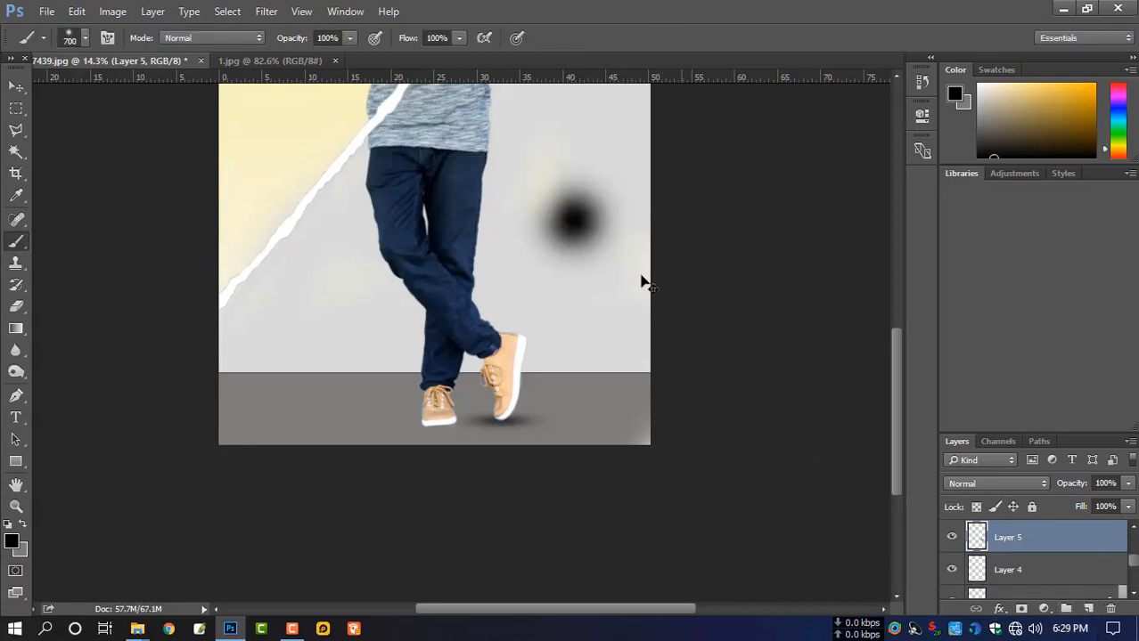
{"action": "key", "text": "ctrl+t"}
{"action": "mouse_move", "coordinate": [570, 281]}
{"action": "left_mouse_down"}
{"action": "mouse_move", "coordinate": [539, 378]}
{"action": "mouse_move", "coordinate": [441, 500]}
{"action": "mouse_move", "coordinate": [431, 499]}
{"action": "left_mouse_up"}
{"action": "left_click_drag", "start_coordinate": [437, 371], "coordinate": [441, 418]}
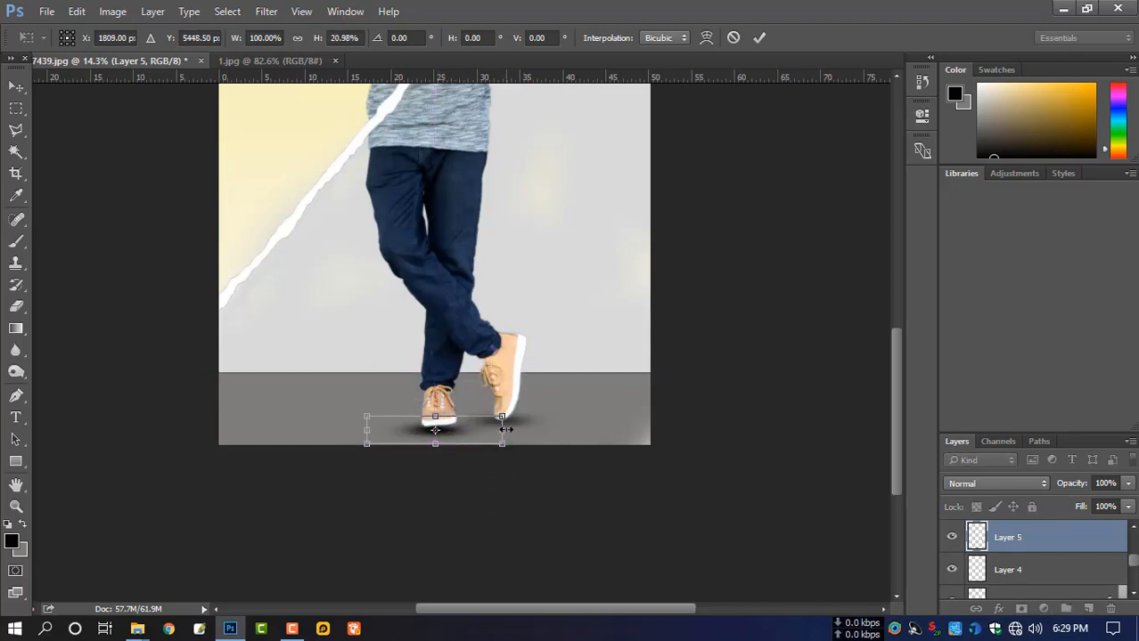
{"action": "key", "text": "Return"}
- Flatten the Layer 5 shadow further to about 51% height and fit it closely beneath the planted shoe
{"action": "left_click", "coordinate": [16, 86]}
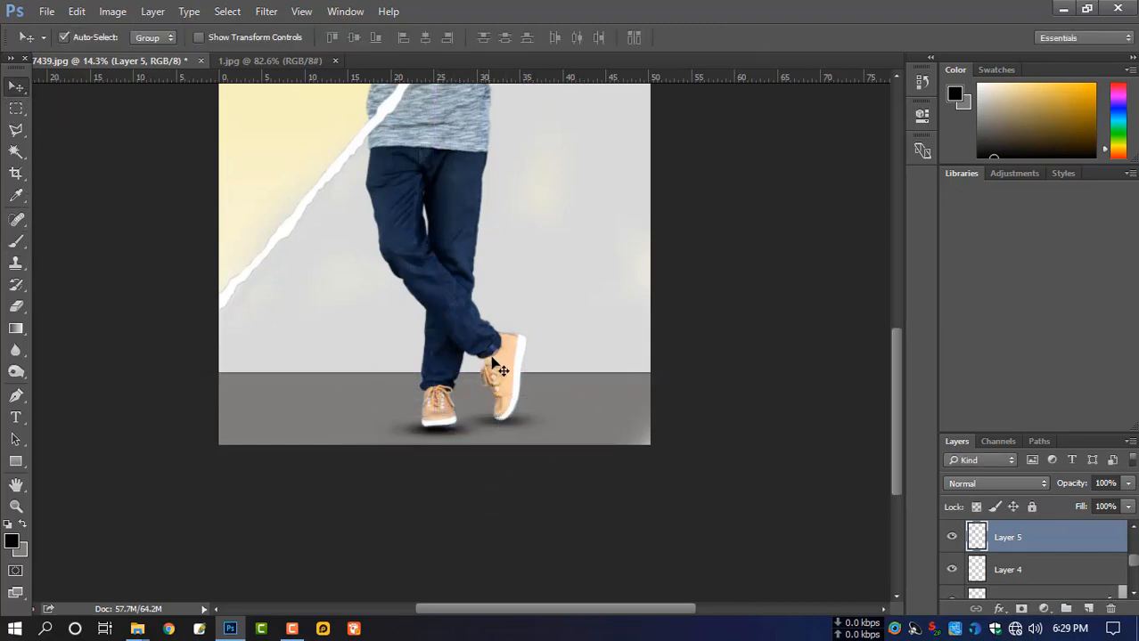
{"action": "key", "text": "ctrl+t"}
{"action": "left_click_drag", "start_coordinate": [642, 444], "coordinate": [643, 435]}
{"action": "key", "text": "Return"}
{"action": "key", "text": "ctrl+t"}
{"action": "left_click_drag", "start_coordinate": [439, 416], "coordinate": [473, 434]}
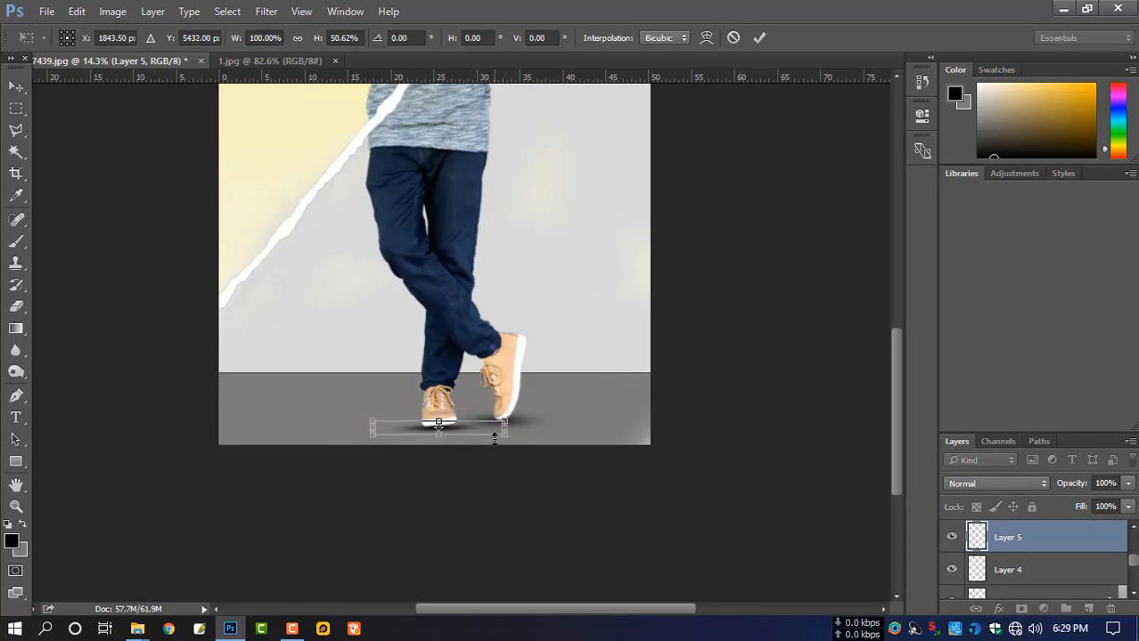
{"action": "key", "text": "Return"}
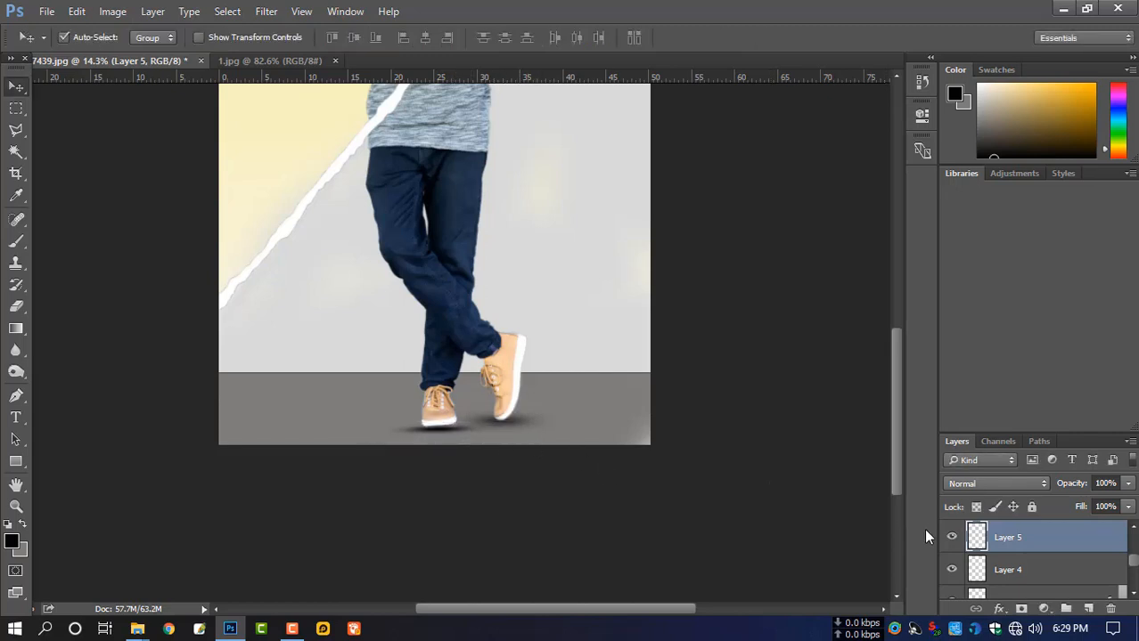
- Set the Layer 5 shadow's opacity to 69% and touch up its ends on a new layer mask with a 250 px brush
{"action": "left_click", "coordinate": [1127, 483]}
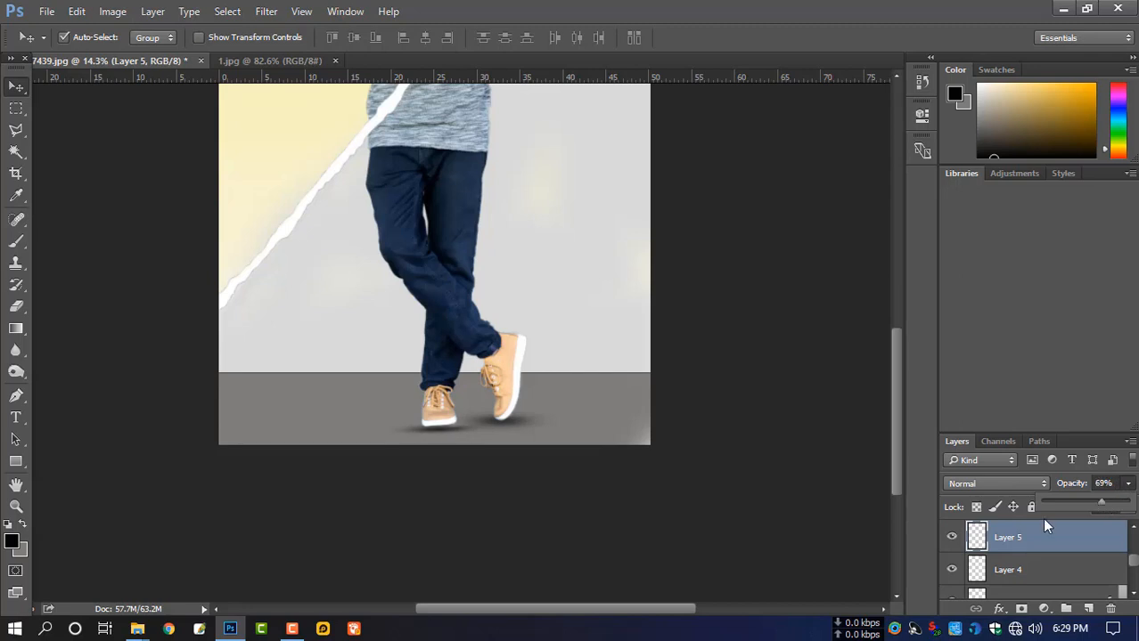
{"action": "left_click", "coordinate": [1021, 608]}
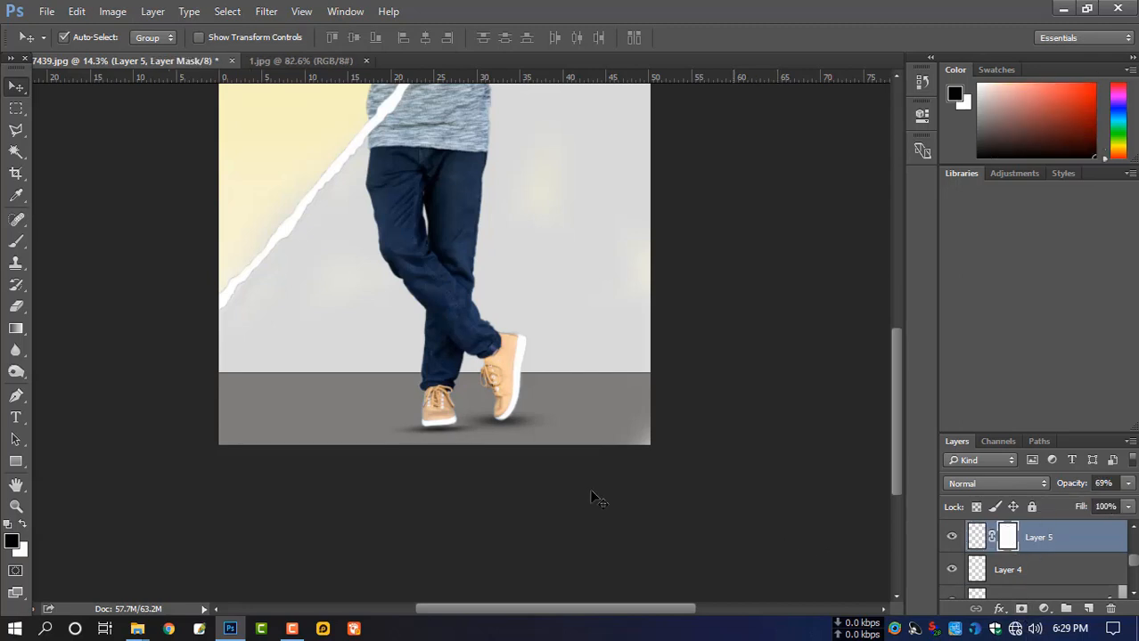
{"action": "key", "text": "b"}
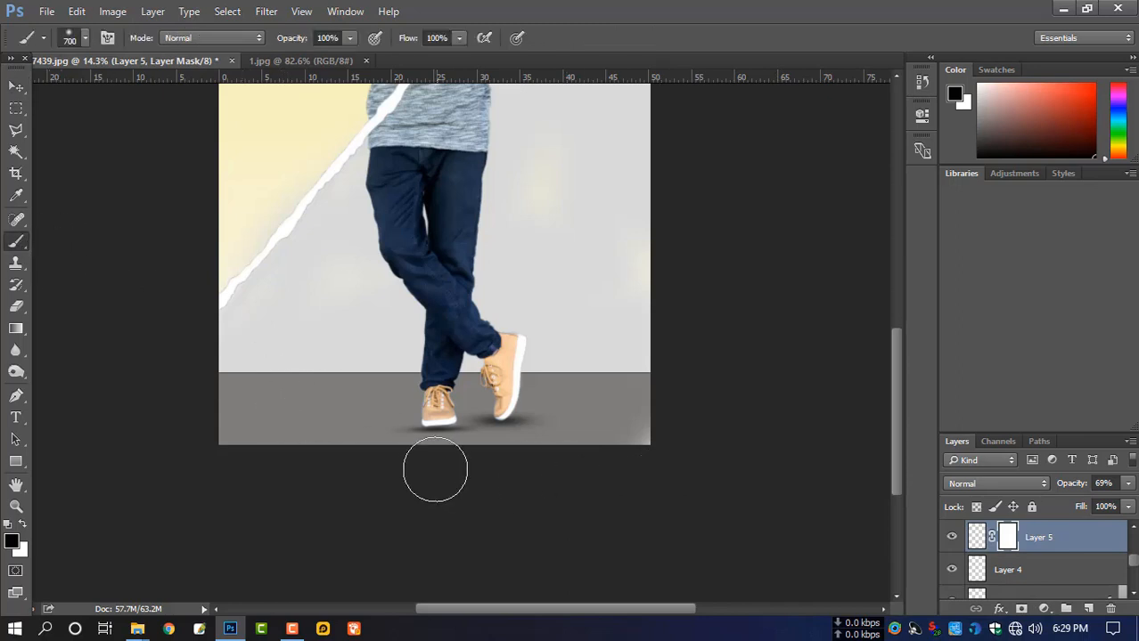
{"action": "key", "text": "bracketleft"}
{"action": "key", "text": "bracketleft"}
{"action": "key", "text": "bracketleft"}
{"action": "key", "text": "bracketleft"}
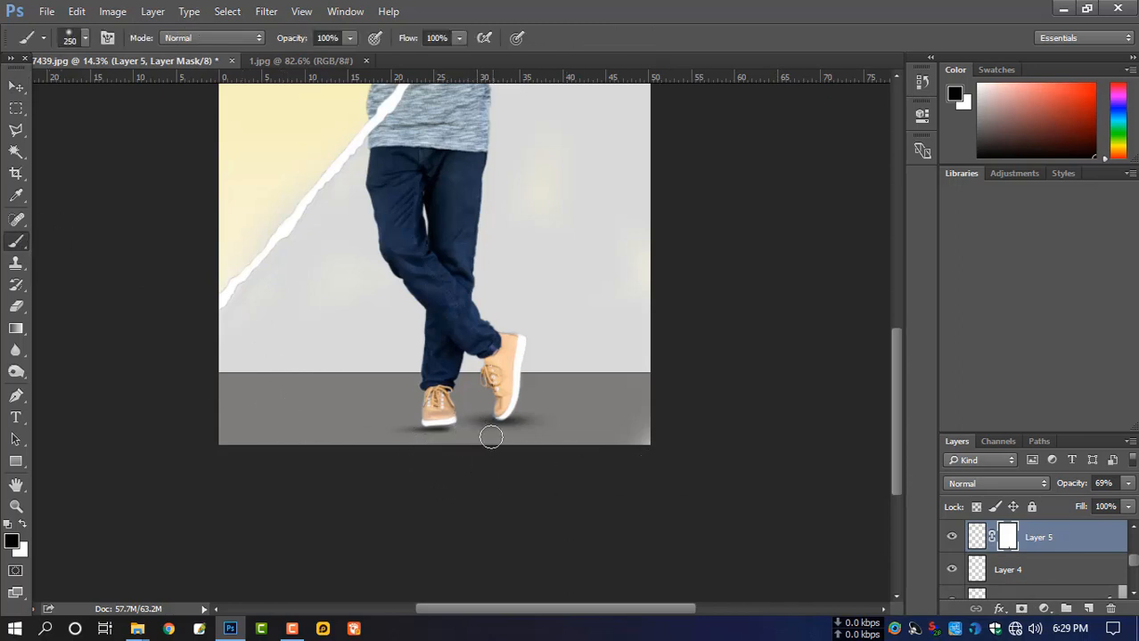
{"action": "key", "text": "x"}
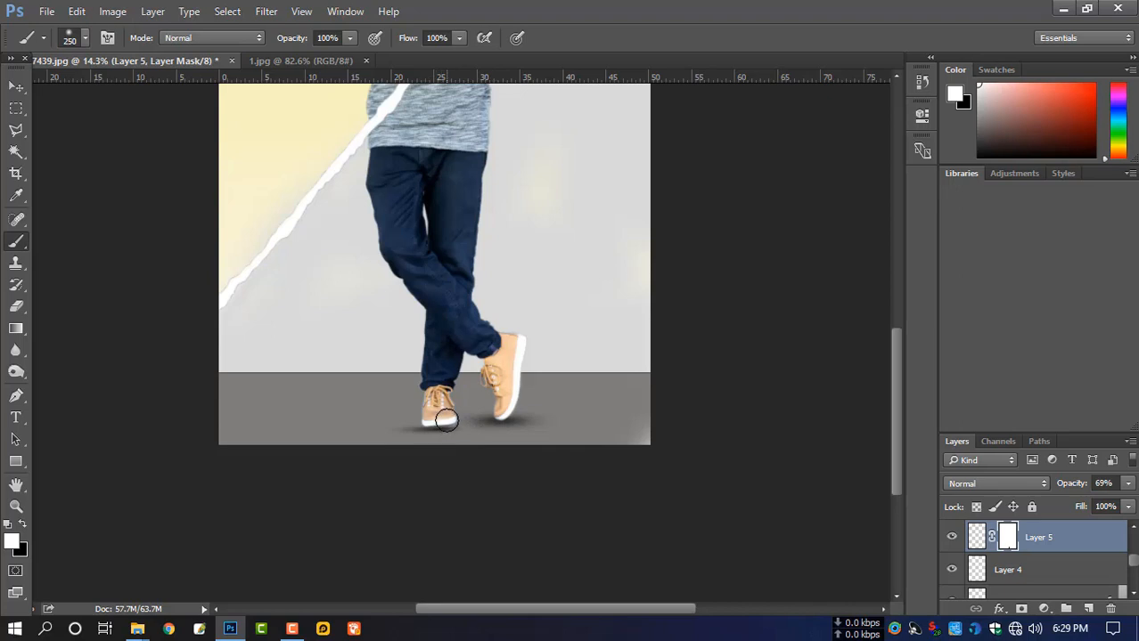
- Duplicate the Background copy layer that holds the man's cutout
{"action": "key", "text": "ctrl+0"}
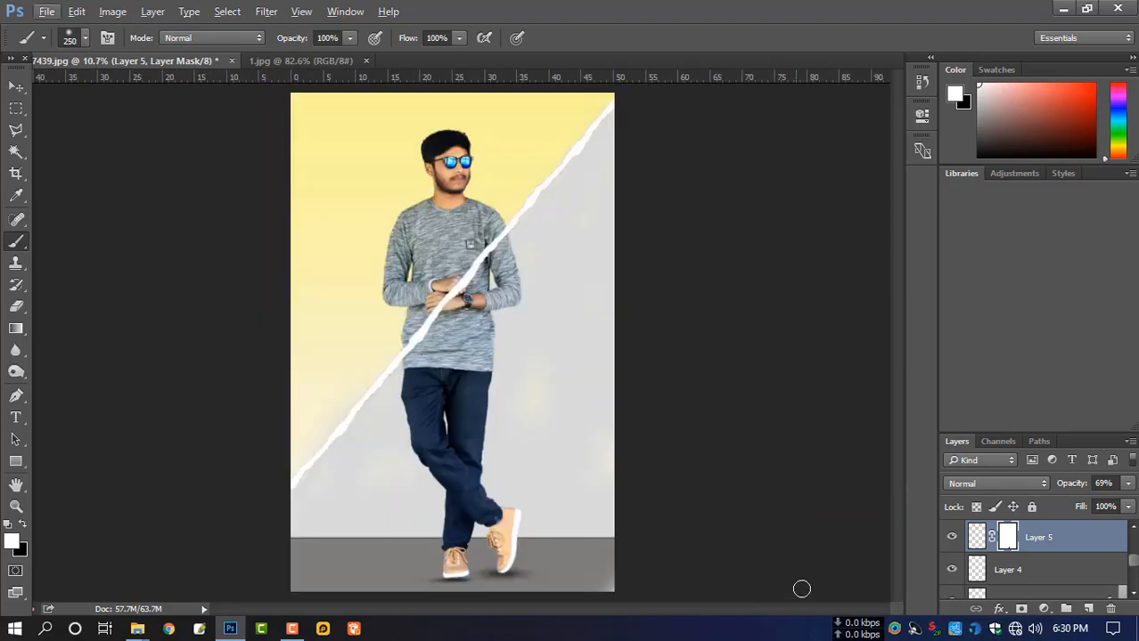
{"action": "scroll", "coordinate": [1024, 556], "scroll_direction": "up", "scroll_amount": 3}
{"action": "left_click", "coordinate": [987, 547]}
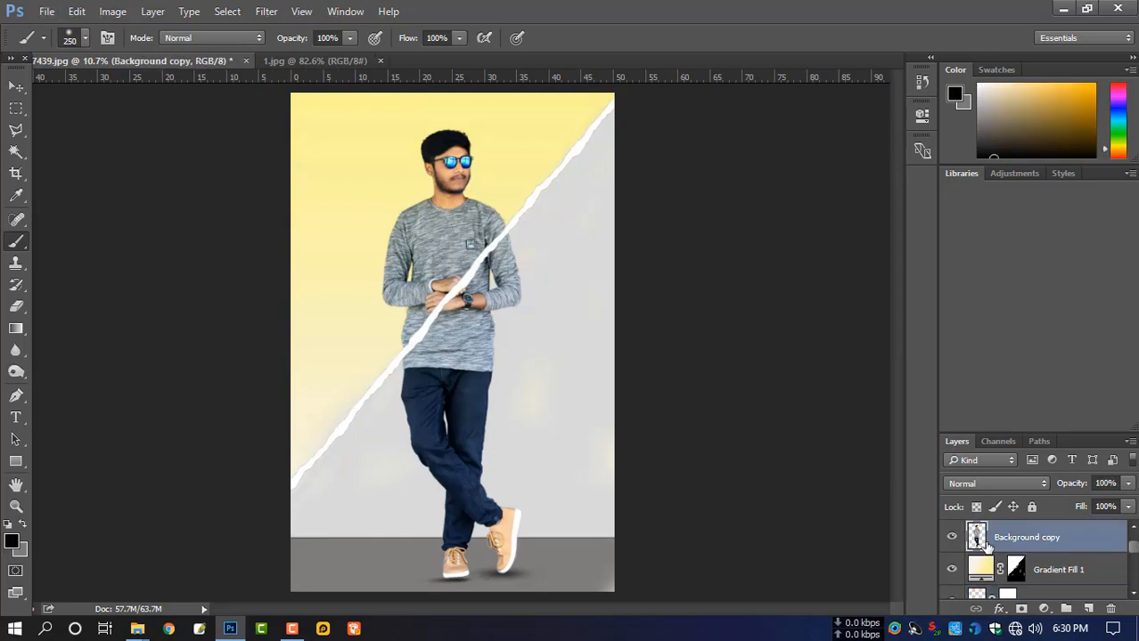
{"action": "scroll", "coordinate": [1008, 568], "scroll_direction": "down", "scroll_amount": 1}
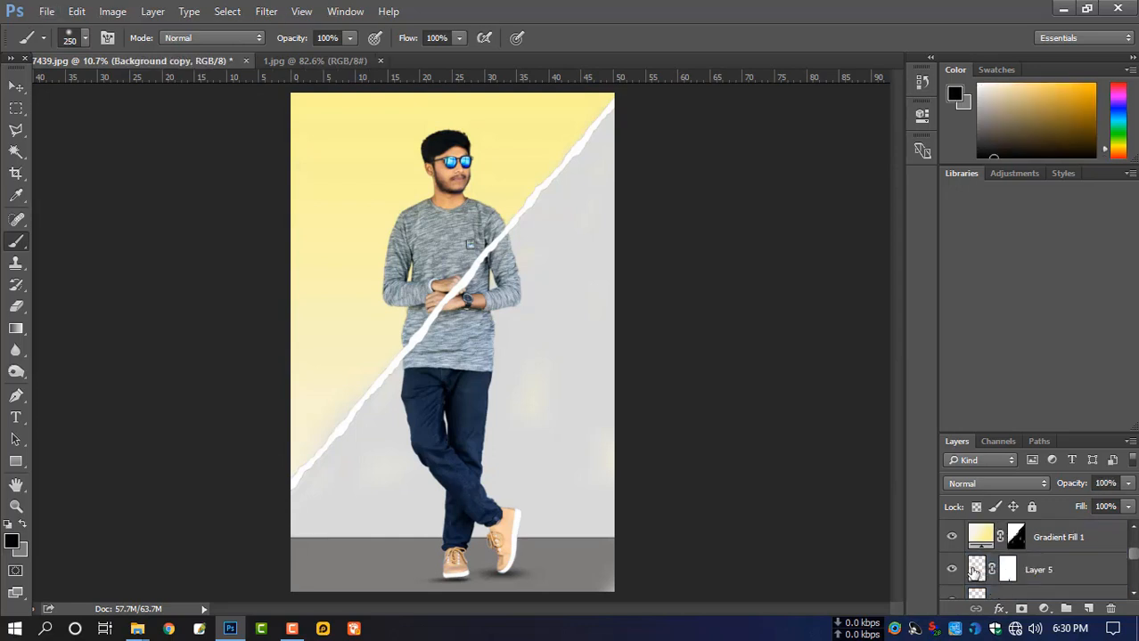
{"action": "scroll", "coordinate": [980, 574], "scroll_direction": "down", "scroll_amount": 3}
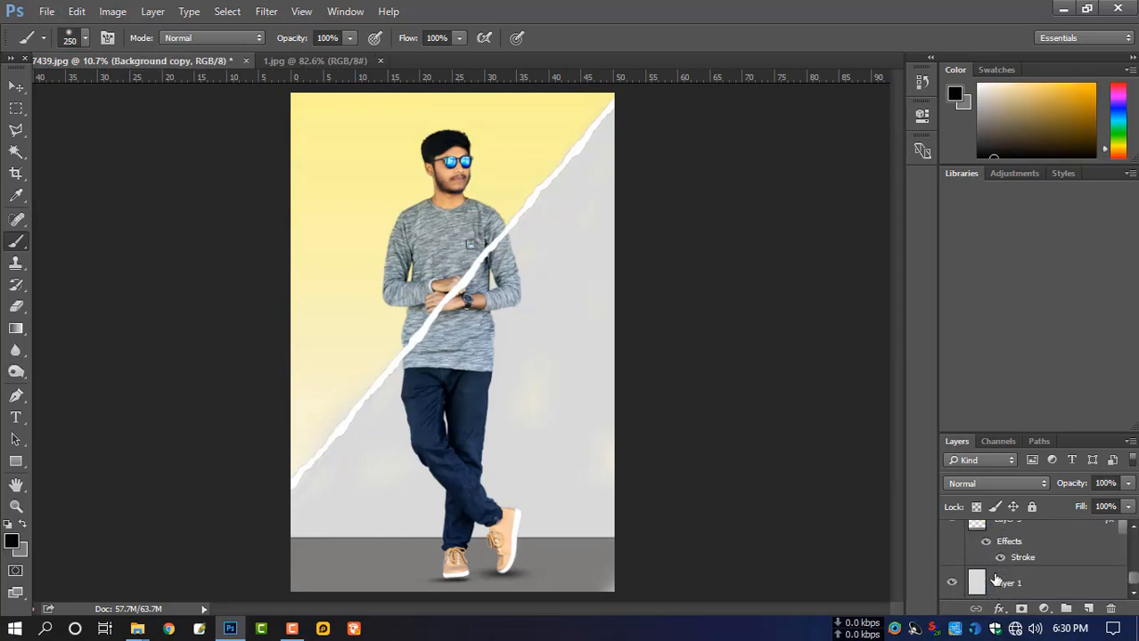
{"action": "scroll", "coordinate": [996, 579], "scroll_direction": "up", "scroll_amount": 4}
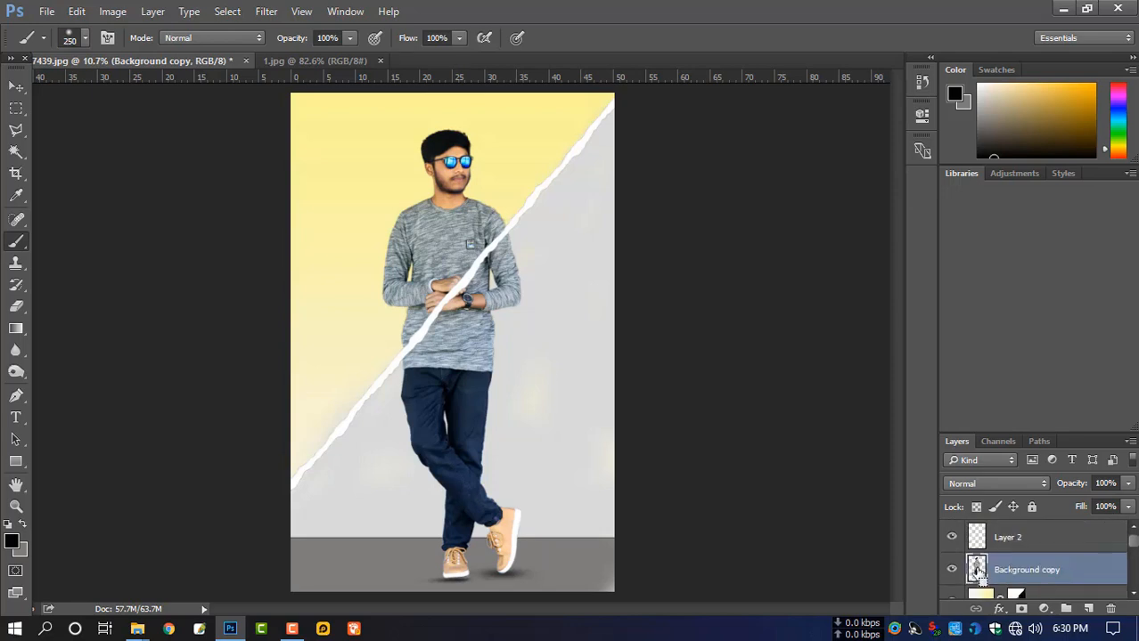
{"action": "key", "text": "ctrl+j"}
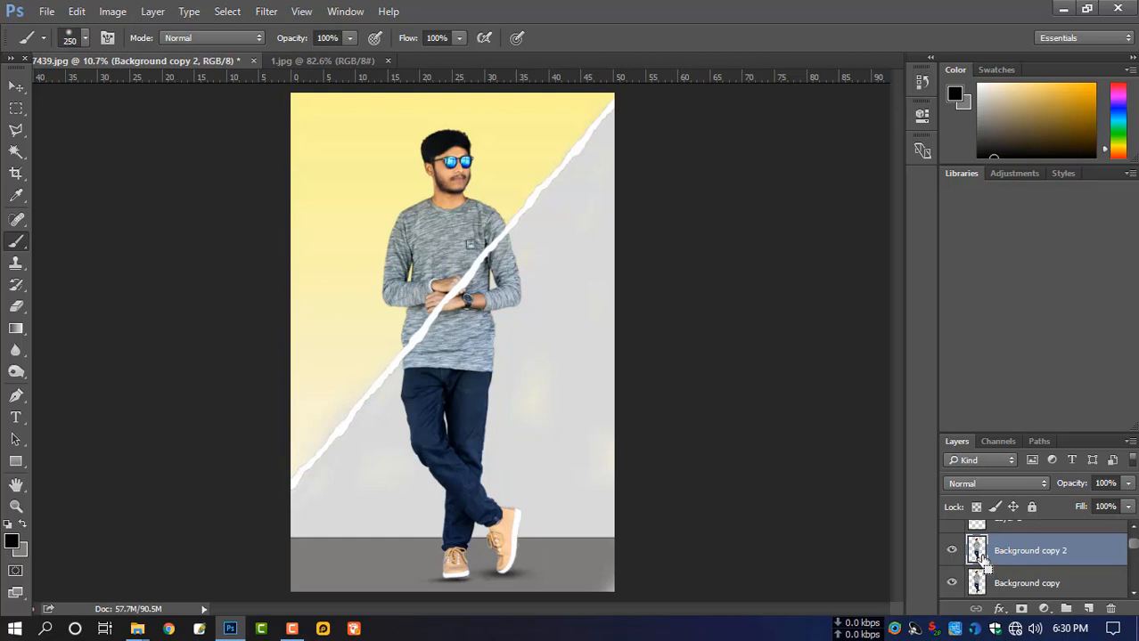
- Fill the man's silhouette on Background copy 2 with a deeper shade of the yellow sampled from the backdrop, and deselect it
{"action": "left_click", "coordinate": [978, 554], "text": "ctrl"}
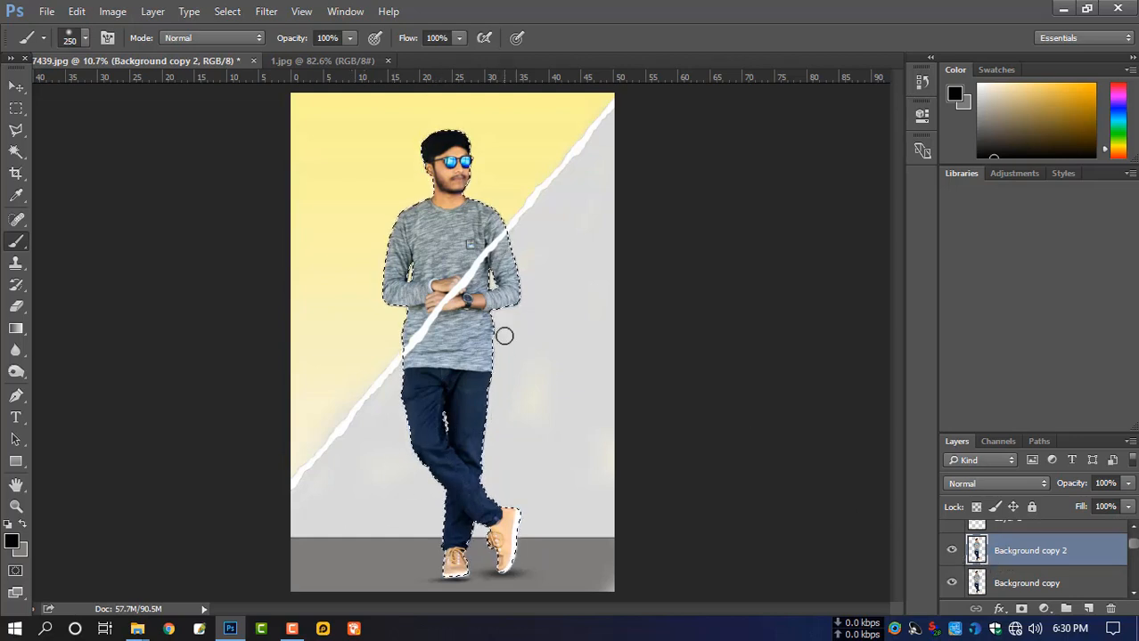
{"action": "left_click", "coordinate": [12, 541]}
{"action": "left_click", "coordinate": [523, 112]}
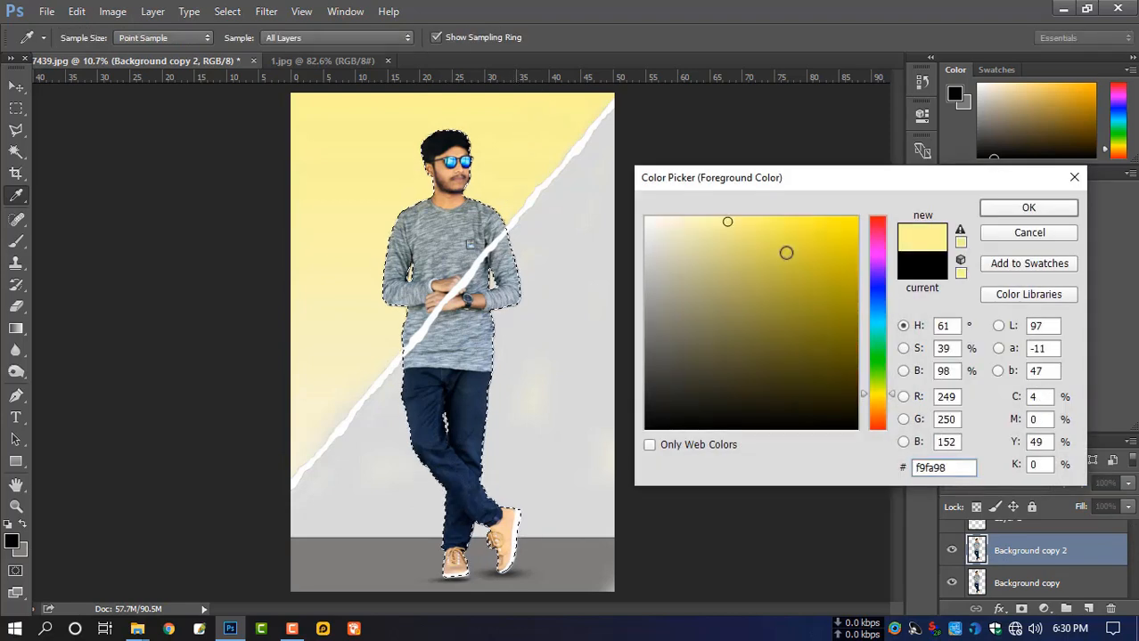
{"action": "left_click", "coordinate": [558, 110]}
{"action": "left_click", "coordinate": [520, 144]}
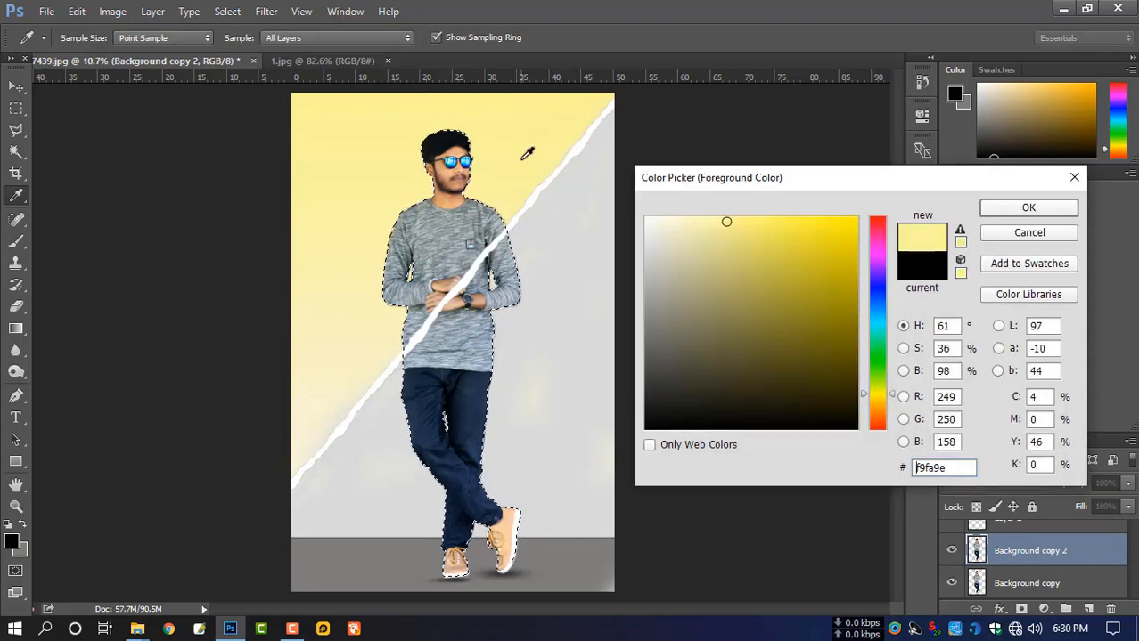
{"action": "mouse_move", "coordinate": [760, 252]}
{"action": "left_mouse_down"}
{"action": "mouse_move", "coordinate": [739, 252]}
{"action": "mouse_move", "coordinate": [754, 232]}
{"action": "left_mouse_up"}
{"action": "left_click", "coordinate": [1028, 208]}
{"action": "key", "text": "b"}
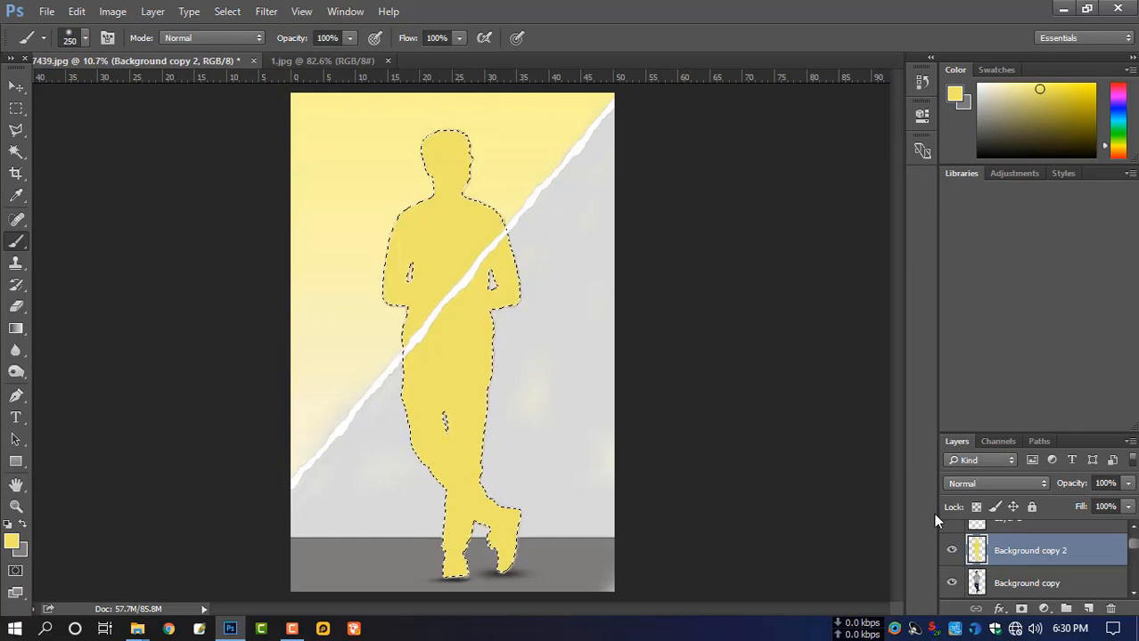
{"action": "key", "text": "ctrl+d"}
- Move Background copy above the yellow Background copy 2, and restore the previous layer order
{"action": "scroll", "coordinate": [988, 557], "scroll_direction": "up", "scroll_amount": 1}
{"action": "scroll", "coordinate": [990, 558], "scroll_direction": "down", "scroll_amount": 1}
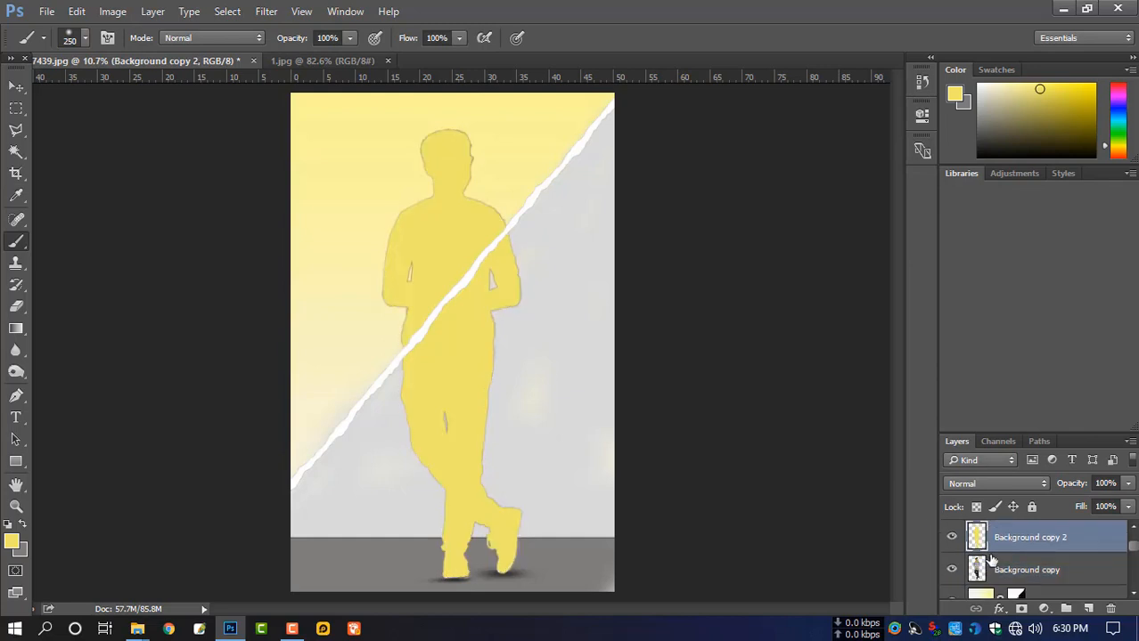
{"action": "left_click_drag", "start_coordinate": [1002, 569], "coordinate": [1012, 533]}
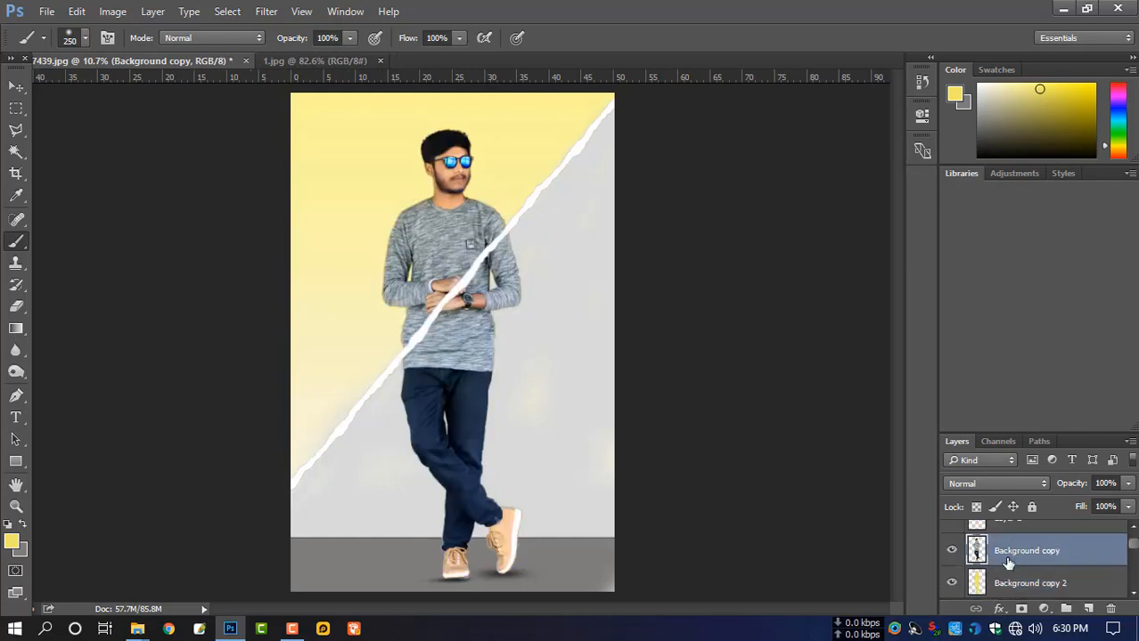
{"action": "left_click_drag", "start_coordinate": [989, 578], "coordinate": [1010, 538]}
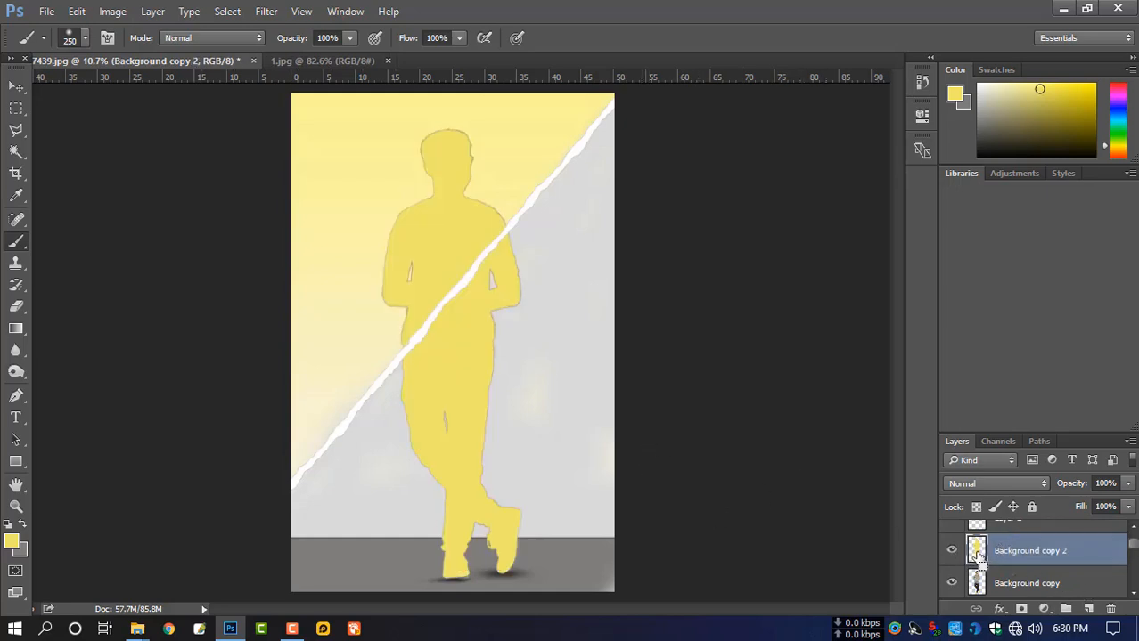
- Try masking Background copy 2 from its own silhouette selection, and undo the mask and clear the selection
{"action": "left_click", "coordinate": [978, 554], "text": "ctrl"}
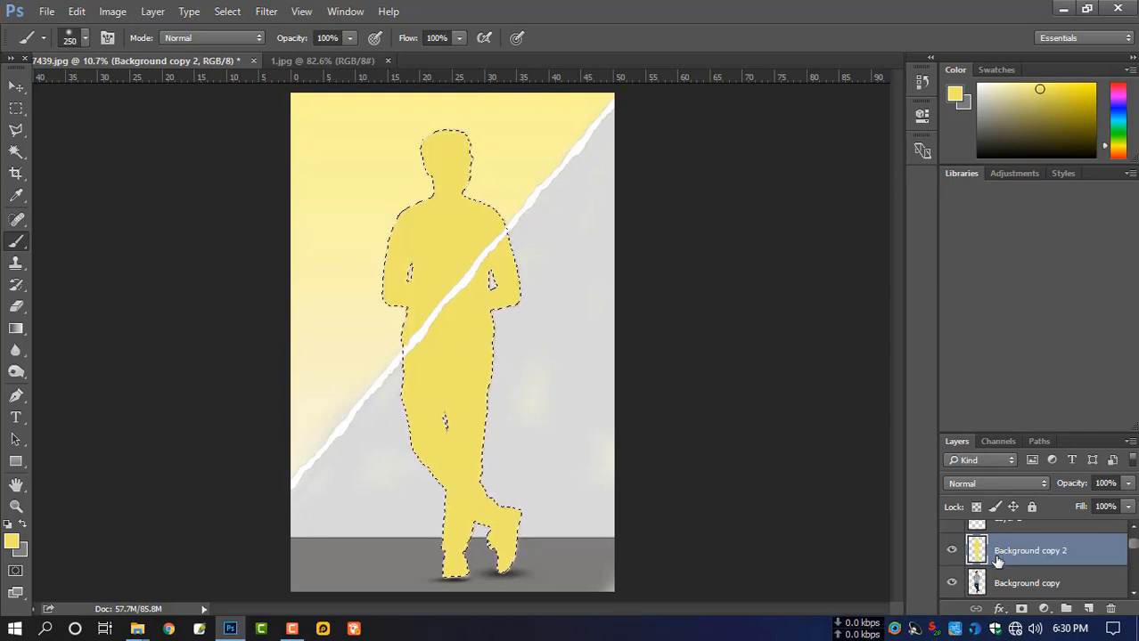
{"action": "left_click", "coordinate": [1021, 610]}
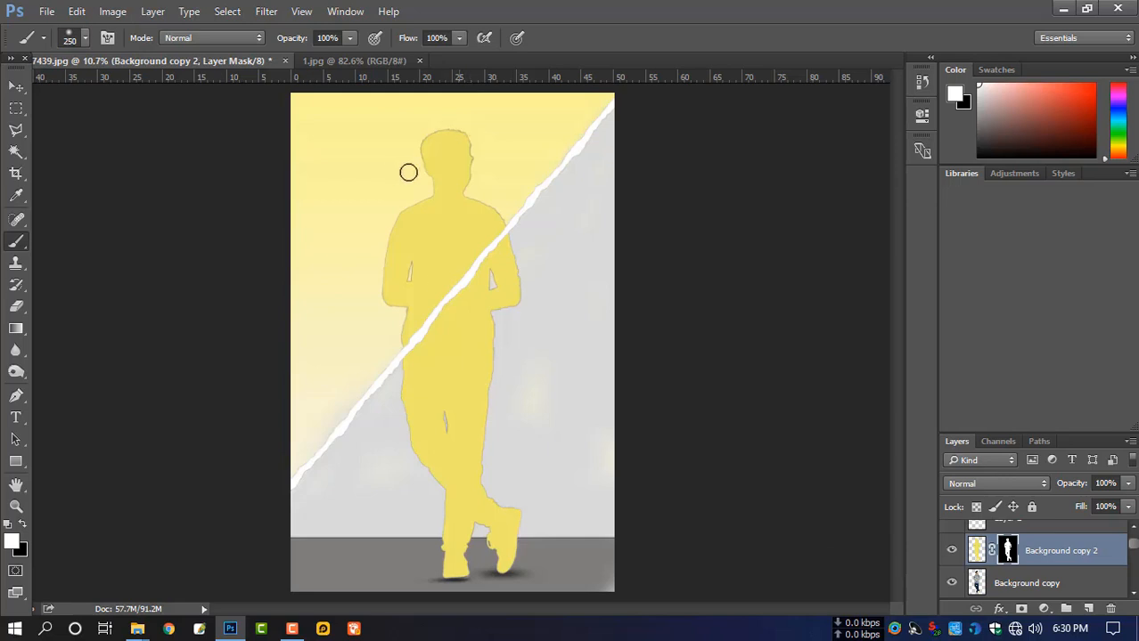
{"action": "left_click", "coordinate": [976, 551]}
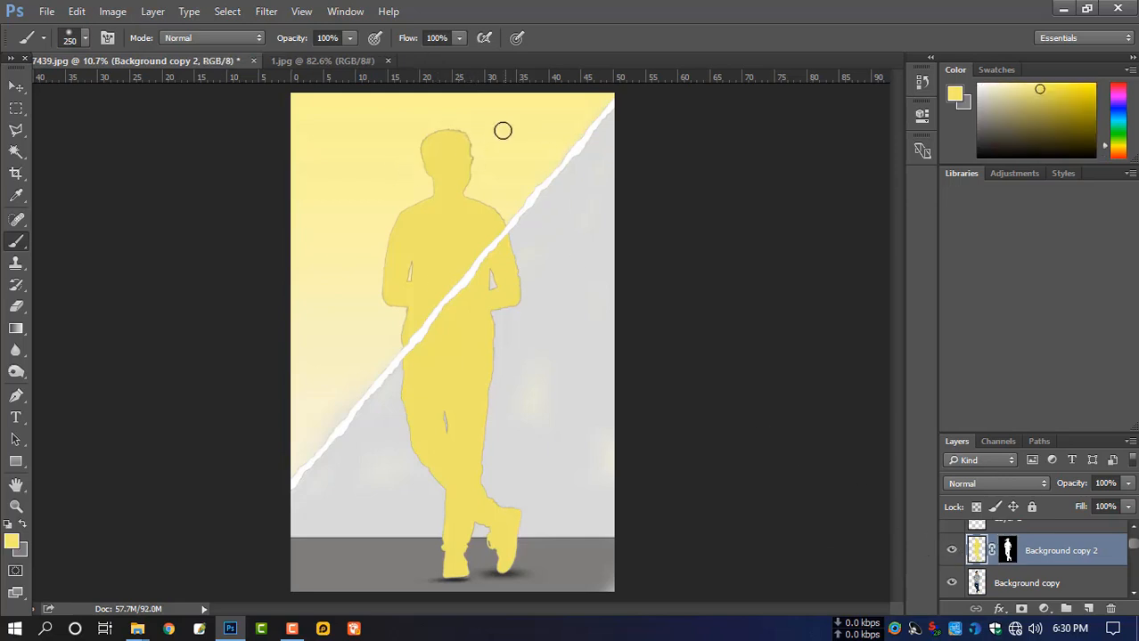
{"action": "left_click_drag", "start_coordinate": [503, 131], "coordinate": [493, 165]}
{"action": "key", "text": "ctrl+alt+z"}
{"action": "key", "text": "ctrl+alt+z"}
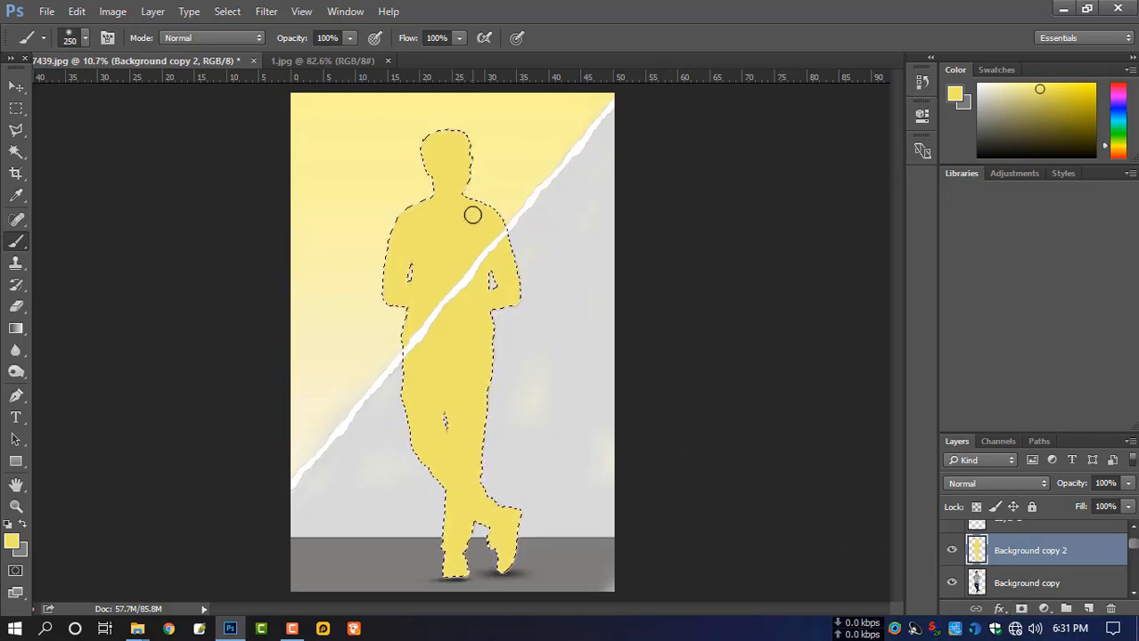
{"action": "key", "text": "ctrl+d"}
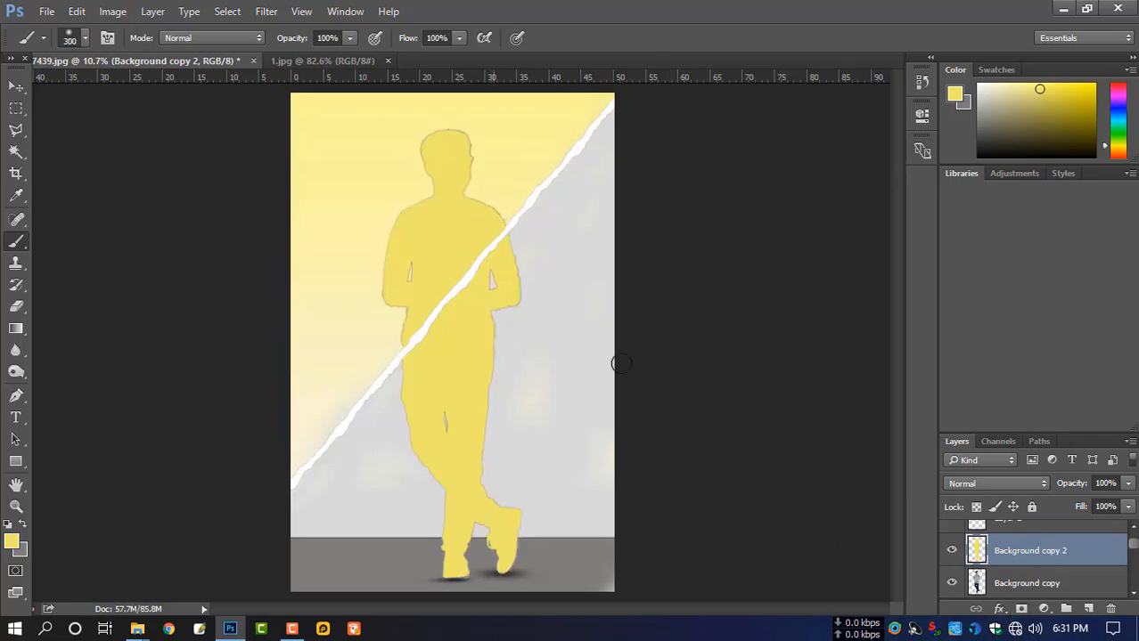
- Add a layer mask to Background copy 2 and paint black at size 600 over the man's upper body, lower legs and shoes
{"action": "left_click", "coordinate": [1021, 608]}
{"action": "key", "text": "bracketright"}
{"action": "key", "text": "bracketright"}
{"action": "key", "text": "bracketright"}
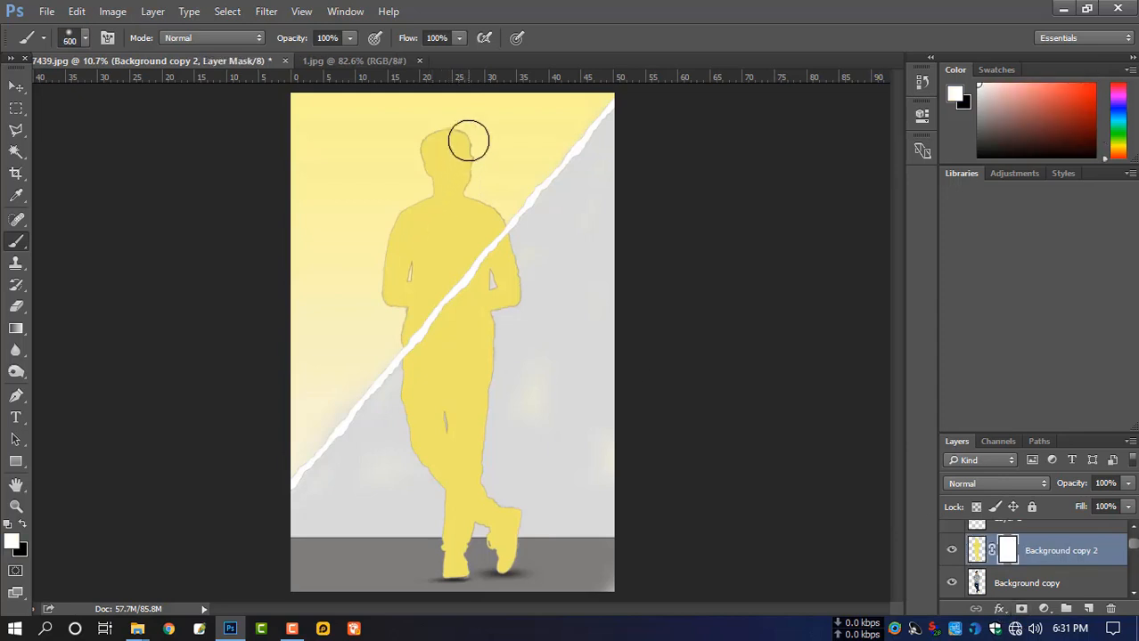
{"action": "key", "text": "x"}
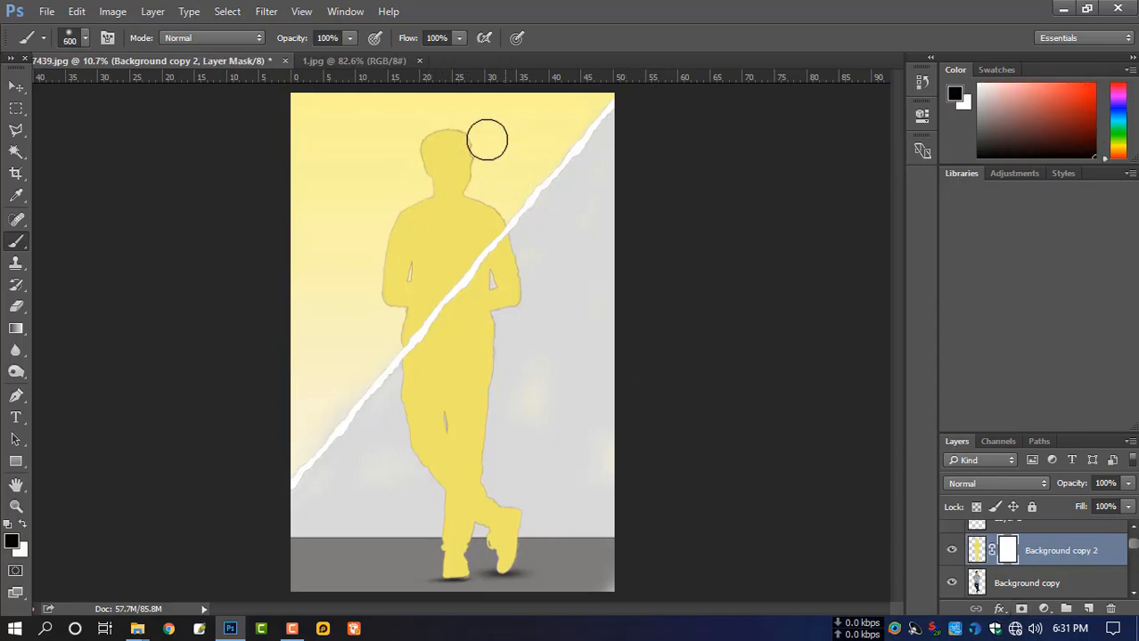
{"action": "mouse_move", "coordinate": [486, 140]}
{"action": "left_mouse_down"}
{"action": "mouse_move", "coordinate": [462, 167]}
{"action": "mouse_move", "coordinate": [501, 172]}
{"action": "mouse_move", "coordinate": [411, 229]}
{"action": "mouse_move", "coordinate": [486, 193]}
{"action": "mouse_move", "coordinate": [478, 227]}
{"action": "mouse_move", "coordinate": [382, 303]}
{"action": "mouse_move", "coordinate": [432, 268]}
{"action": "left_mouse_up"}
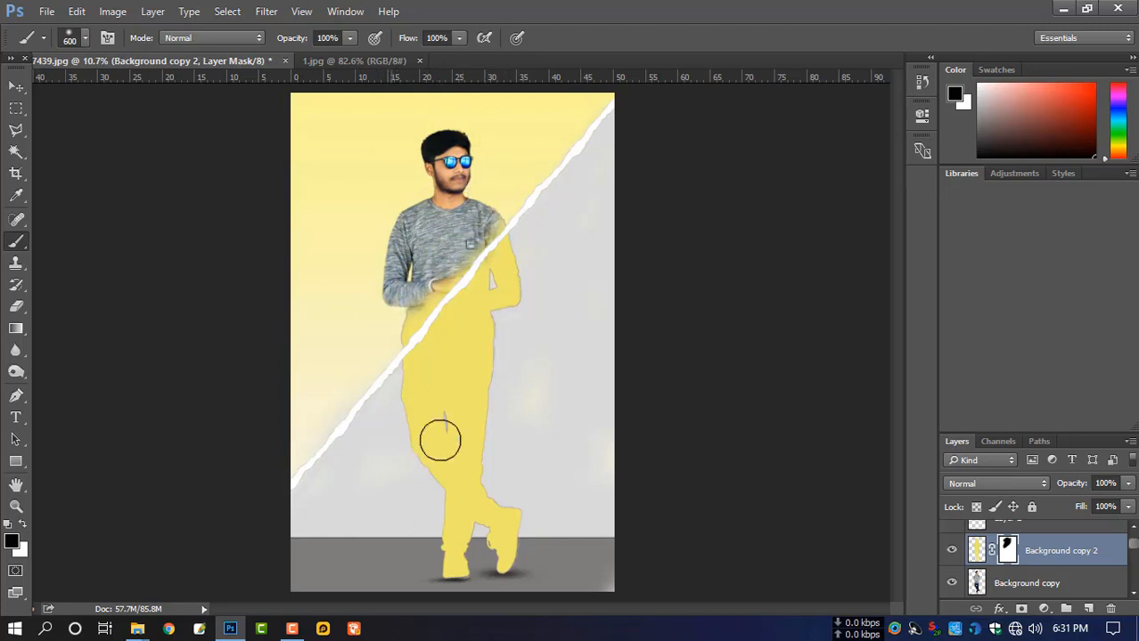
{"action": "mouse_move", "coordinate": [440, 441]}
{"action": "left_mouse_down"}
{"action": "mouse_move", "coordinate": [515, 531]}
{"action": "mouse_move", "coordinate": [459, 562]}
{"action": "mouse_move", "coordinate": [376, 481]}
{"action": "mouse_move", "coordinate": [484, 478]}
{"action": "left_mouse_up"}
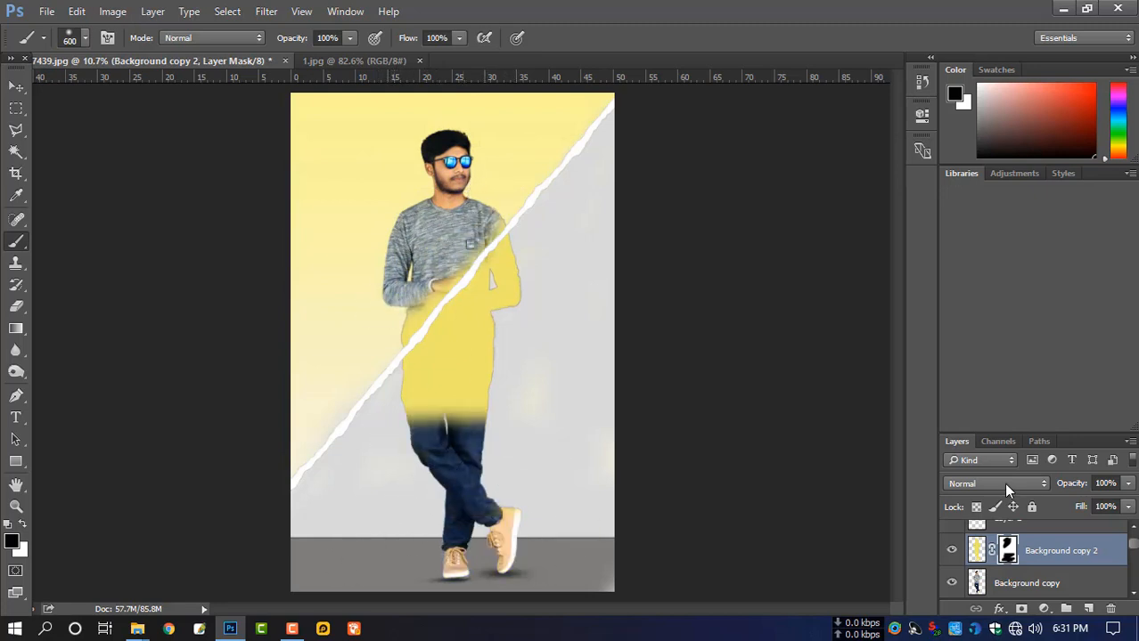
- Set Background copy 2's blend mode to Color and mask the yellow off the upper part of the jeans
{"action": "left_click", "coordinate": [1005, 484]}
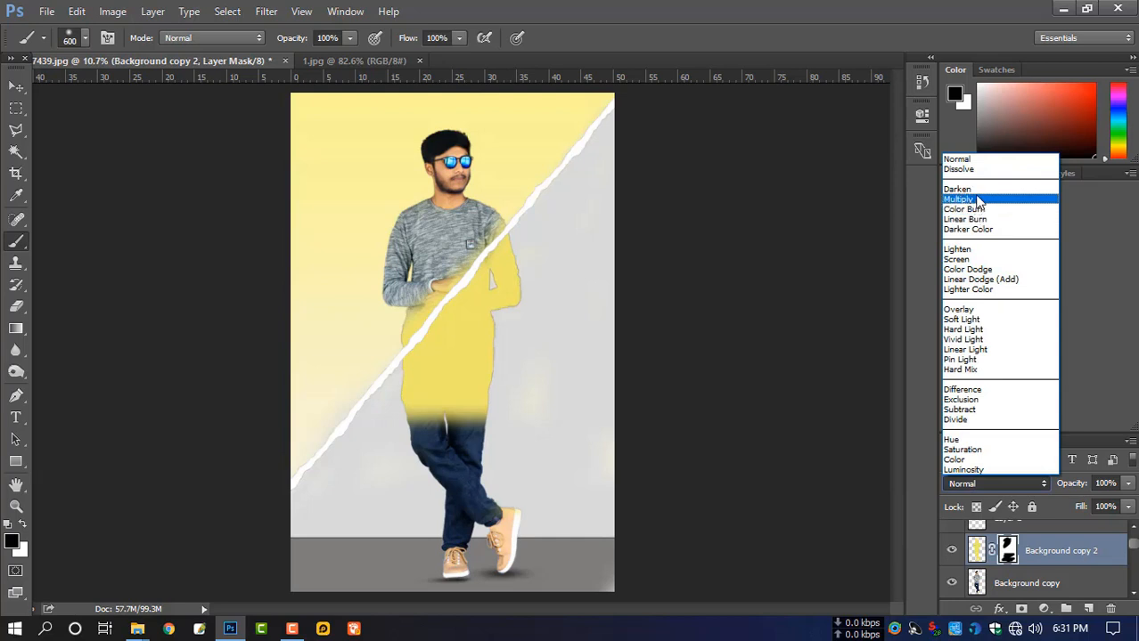
{"action": "left_click", "coordinate": [989, 459]}
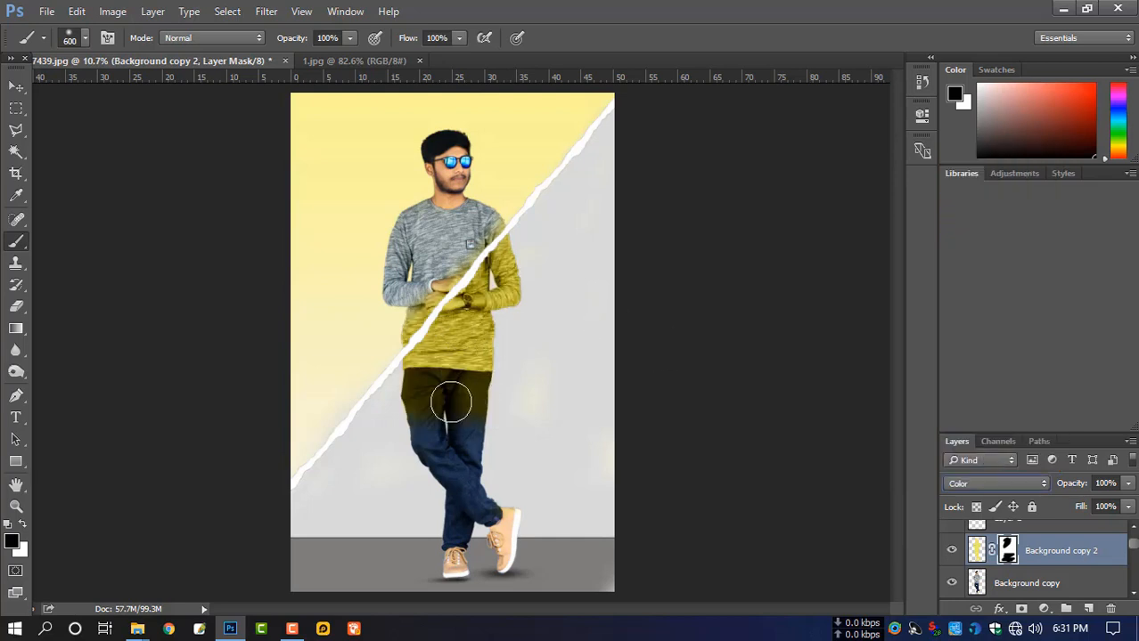
{"action": "left_click_drag", "start_coordinate": [451, 403], "coordinate": [506, 402]}
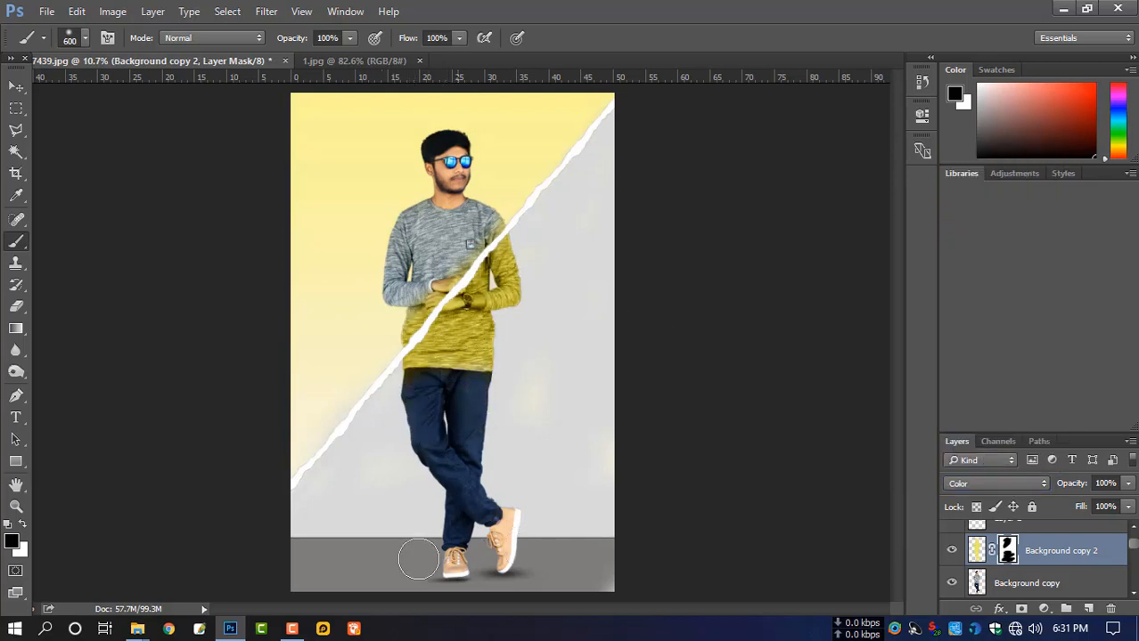
- Refine Background copy 2's mask with smaller brushes, removing yellow from the sweater above the torn edge and from the hands and watch
{"action": "scroll", "coordinate": [435, 383], "scroll_direction": "up", "scroll_amount": 4}
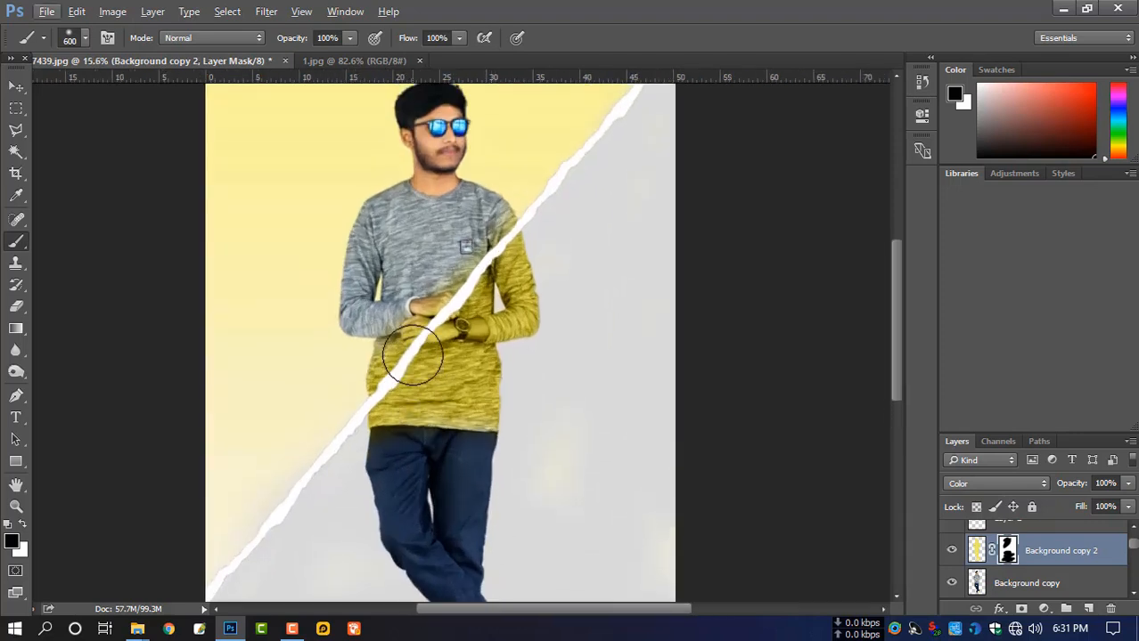
{"action": "scroll", "coordinate": [412, 354], "scroll_direction": "up", "scroll_amount": 1}
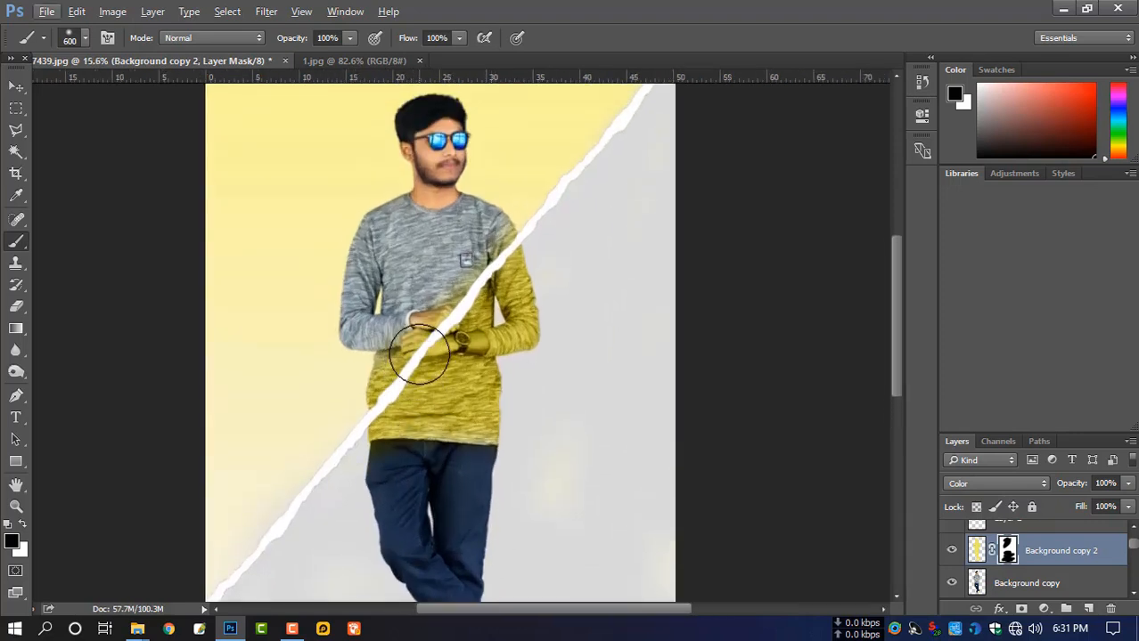
{"action": "key", "text": "bracketleft"}
{"action": "key", "text": "bracketleft"}
{"action": "key", "text": "bracketleft"}
{"action": "key", "text": "bracketleft"}
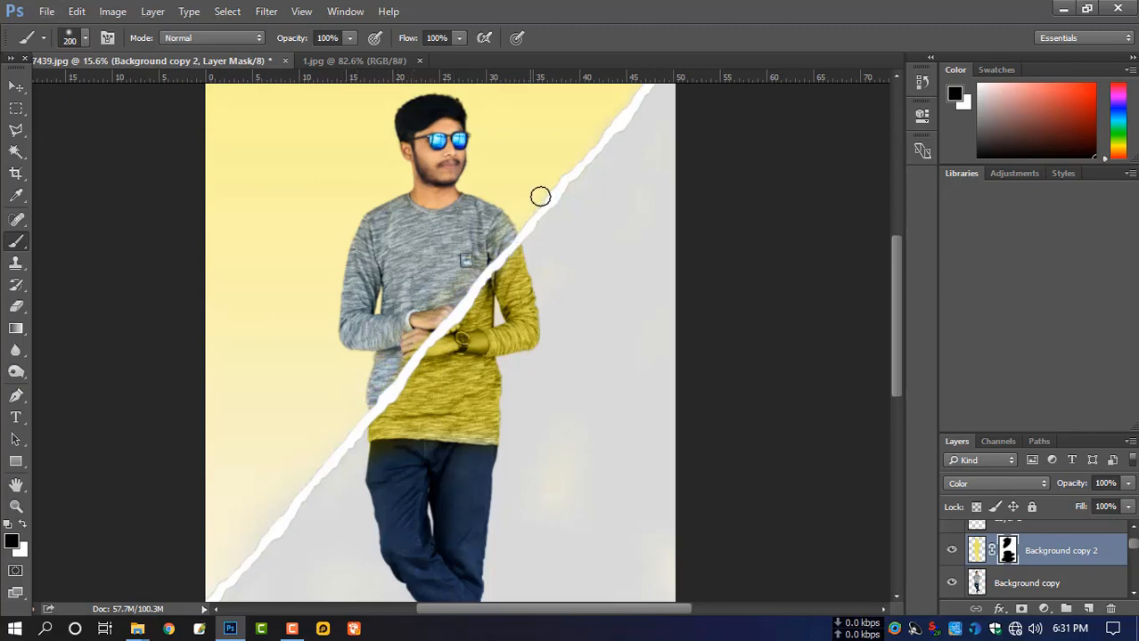
{"action": "key", "text": "bracketright"}
{"action": "scroll", "coordinate": [457, 337], "scroll_direction": "up", "scroll_amount": 3}
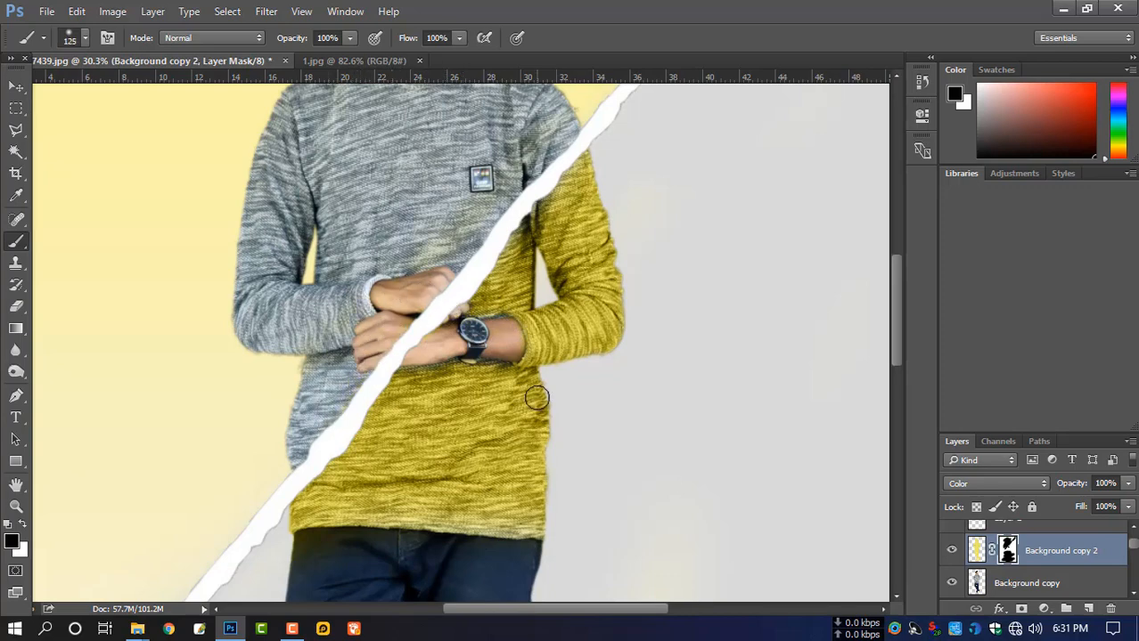
{"action": "scroll", "coordinate": [537, 398], "scroll_direction": "down", "scroll_amount": 2}
{"action": "scroll", "coordinate": [634, 405], "scroll_direction": "down", "scroll_amount": 3}
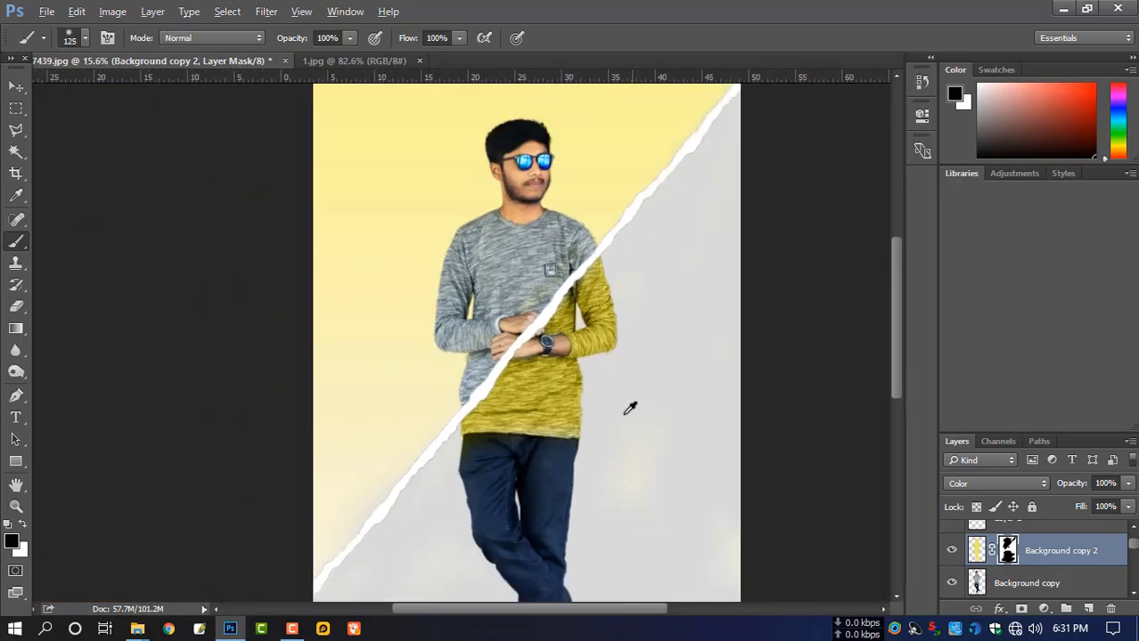
{"action": "scroll", "coordinate": [629, 408], "scroll_direction": "down", "scroll_amount": 2}
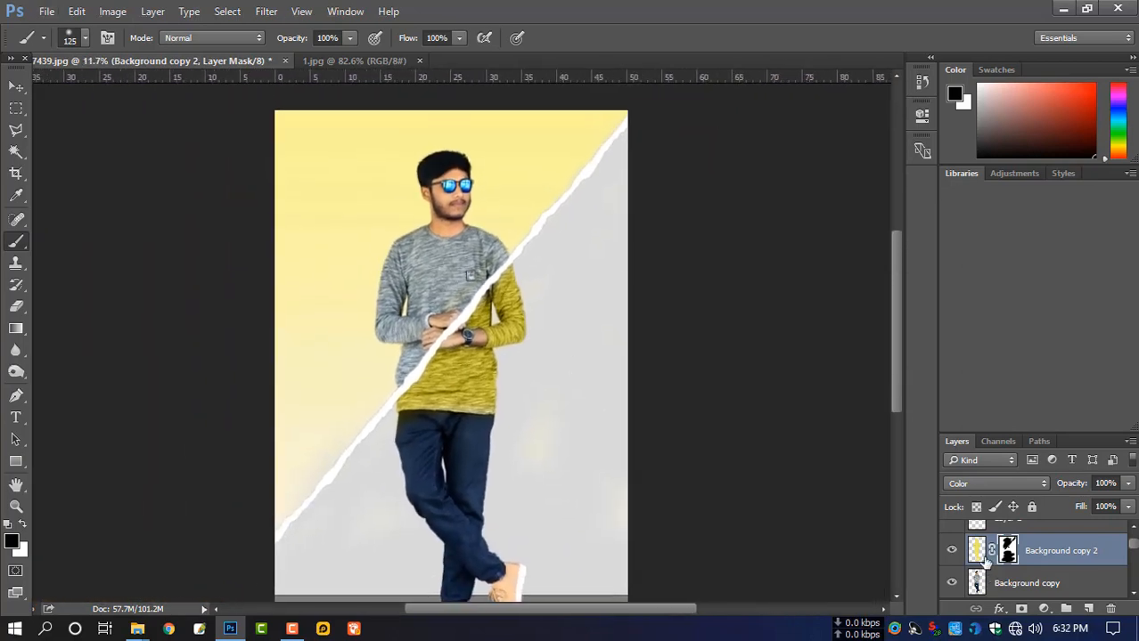
- Apply Color Balance to the yellow fill of Background copy 2 with midtone levels +35, 0, +49
{"action": "left_click", "coordinate": [977, 550]}
{"action": "key", "text": "ctrl+b"}
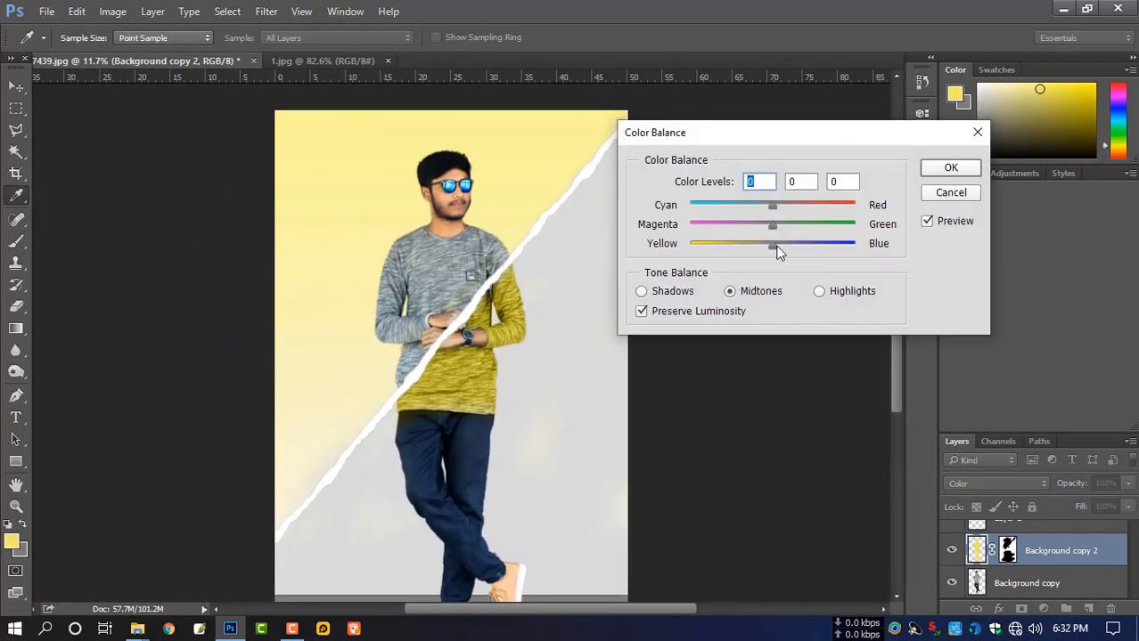
{"action": "left_click_drag", "start_coordinate": [800, 253], "coordinate": [813, 255]}
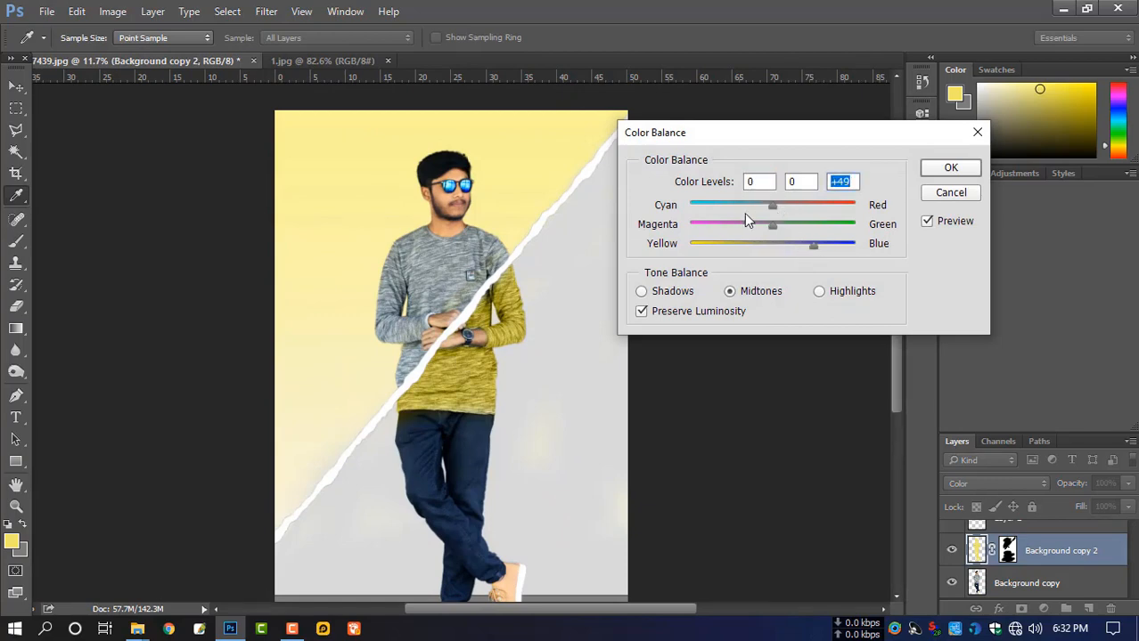
{"action": "left_click_drag", "start_coordinate": [743, 208], "coordinate": [811, 210]}
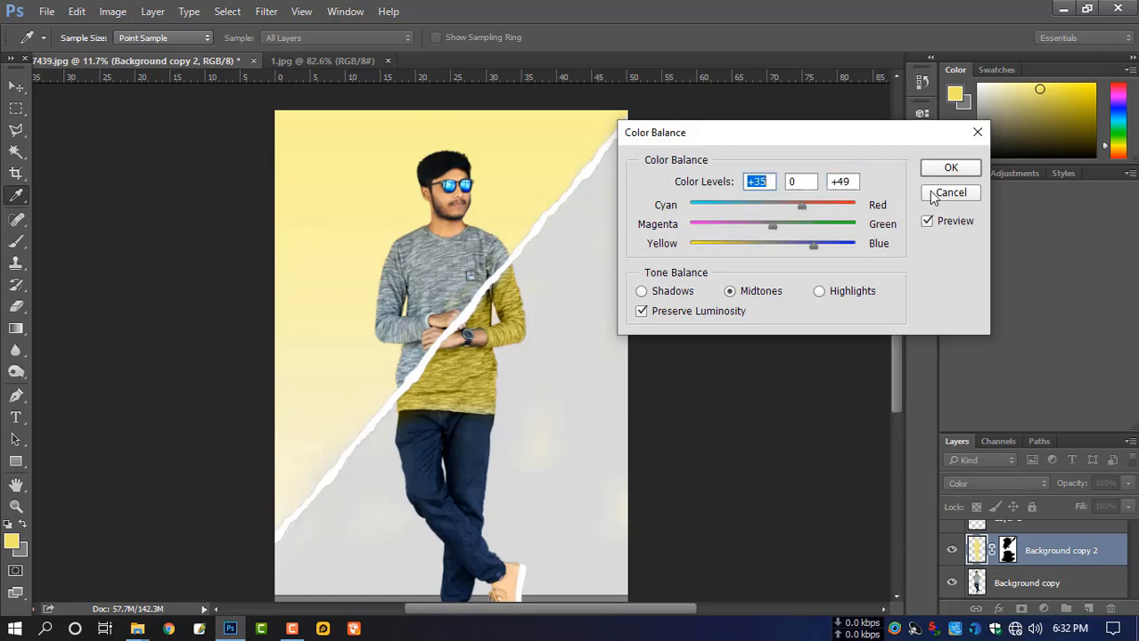
{"action": "left_click", "coordinate": [948, 174]}
{"action": "key", "text": "b"}
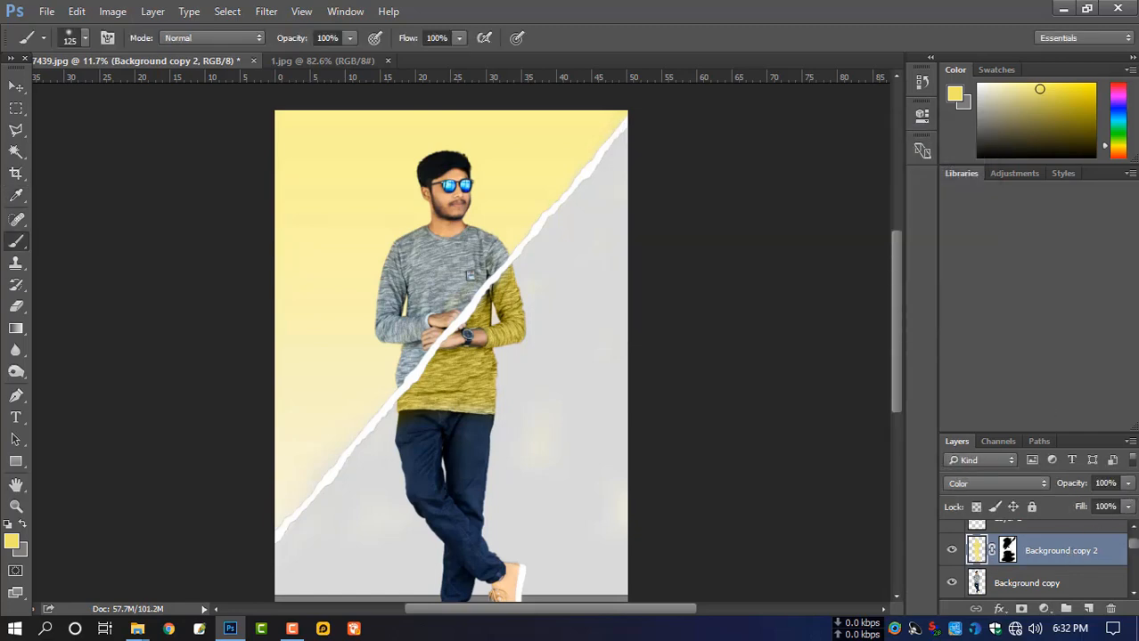
- Lower the opacity of Background copy 2 to 76%
{"action": "left_click", "coordinate": [1127, 483]}
{"action": "left_click_drag", "start_coordinate": [1127, 504], "coordinate": [1104, 507]}
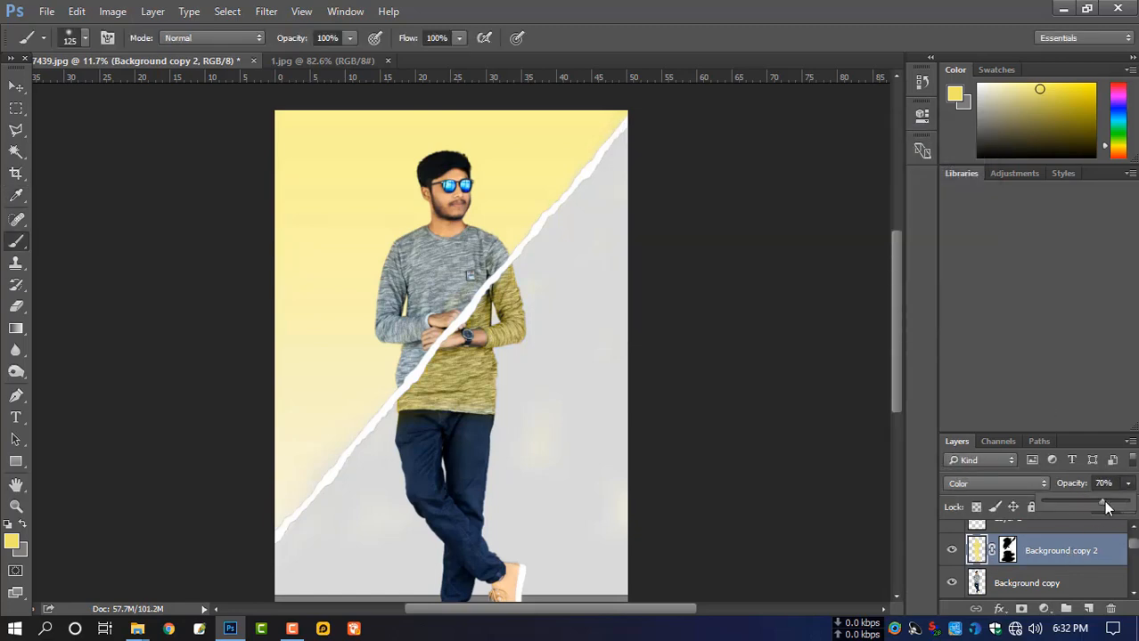
{"action": "scroll", "coordinate": [614, 339], "scroll_direction": "down", "scroll_amount": 2}
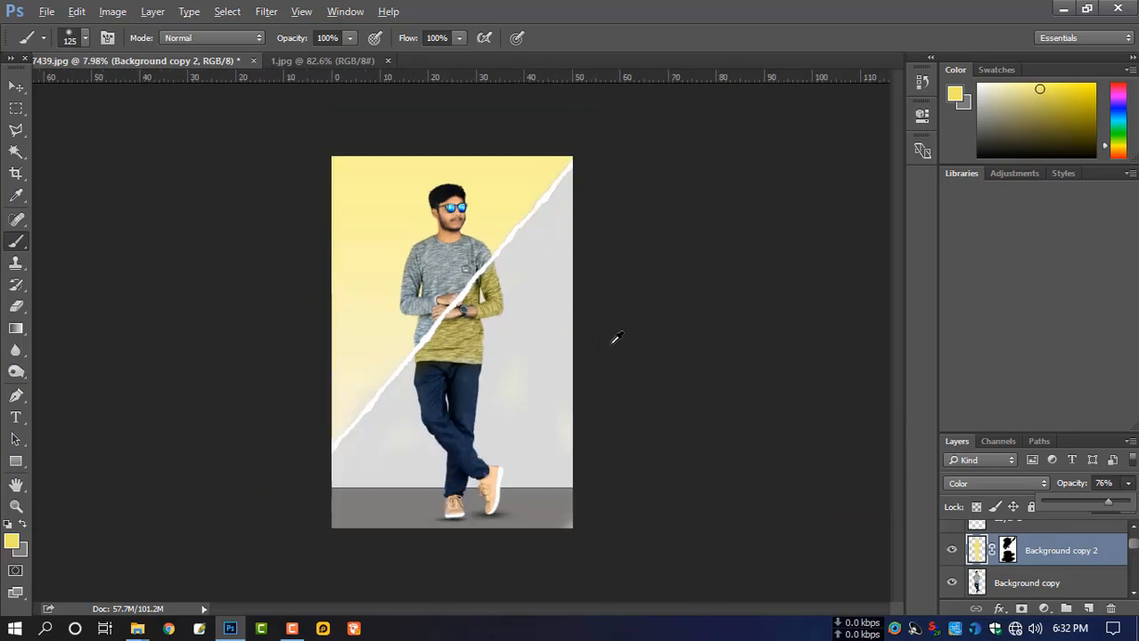
{"action": "scroll", "coordinate": [503, 292], "scroll_direction": "up", "scroll_amount": 1}
{"action": "scroll", "coordinate": [996, 578], "scroll_direction": "down", "scroll_amount": 1}
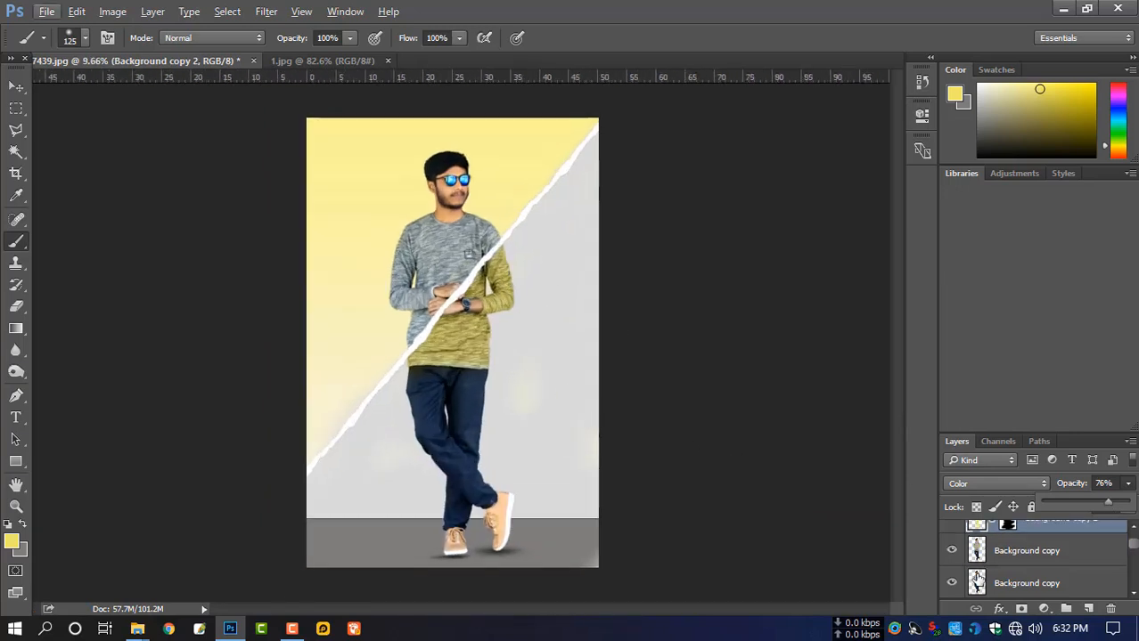
- Duplicate Layer 2, which holds the white torn-paper strip
{"action": "scroll", "coordinate": [996, 577], "scroll_direction": "up", "scroll_amount": 2}
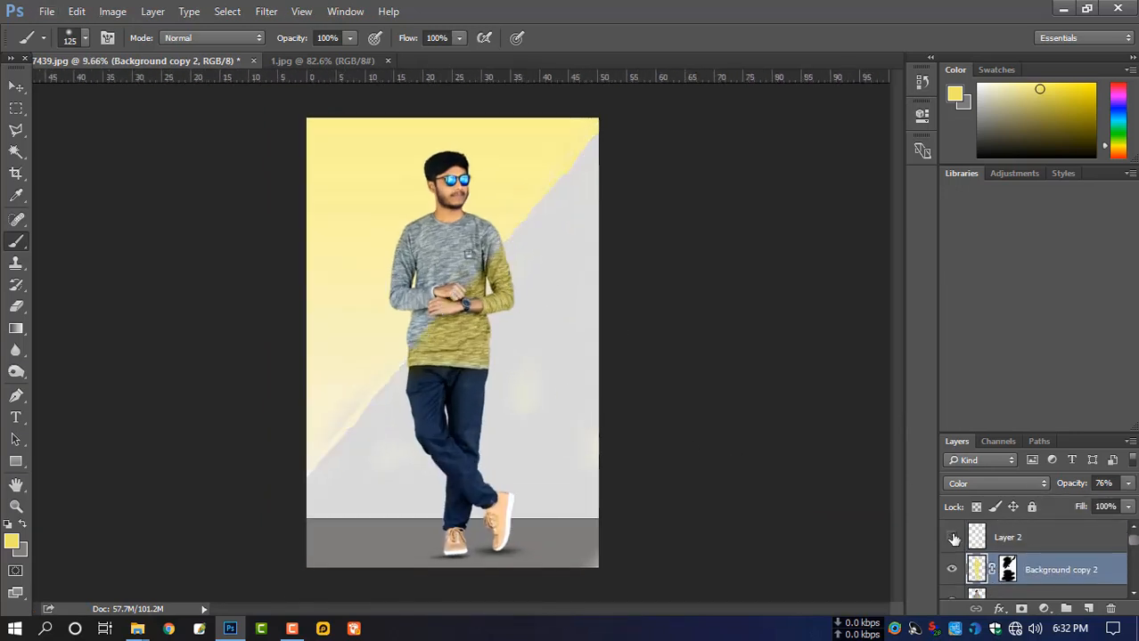
{"action": "left_click", "coordinate": [984, 540]}
{"action": "key", "text": "ctrl+j"}
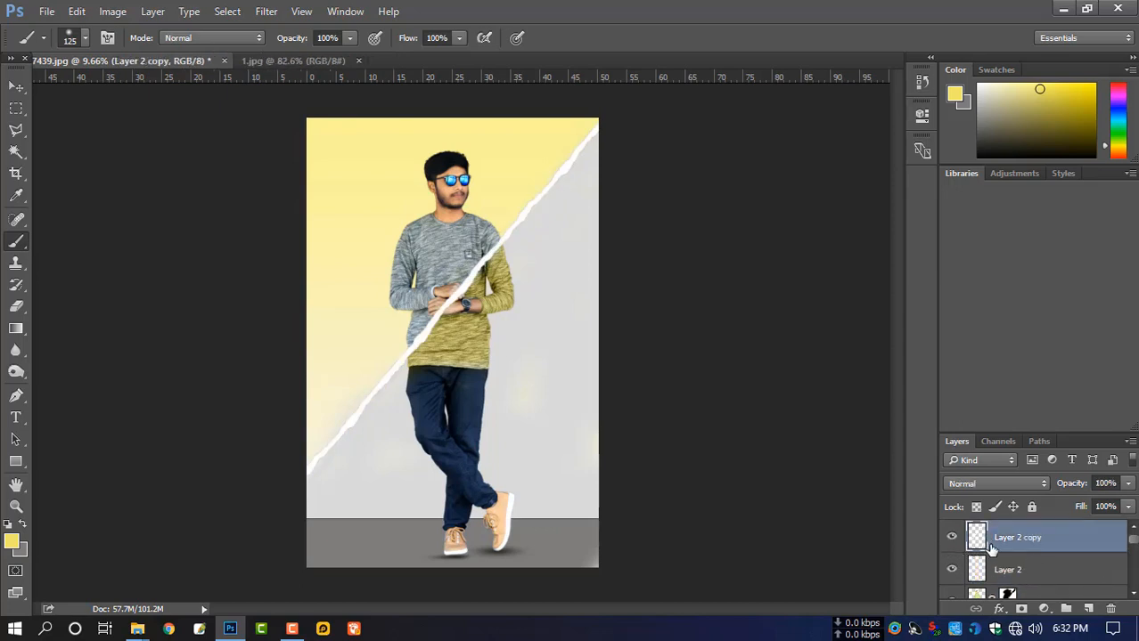
- Fill the torn strip on Layer 2 copy with black from its own outline selection, and deselect it
{"action": "left_click", "coordinate": [976, 543], "text": "ctrl"}
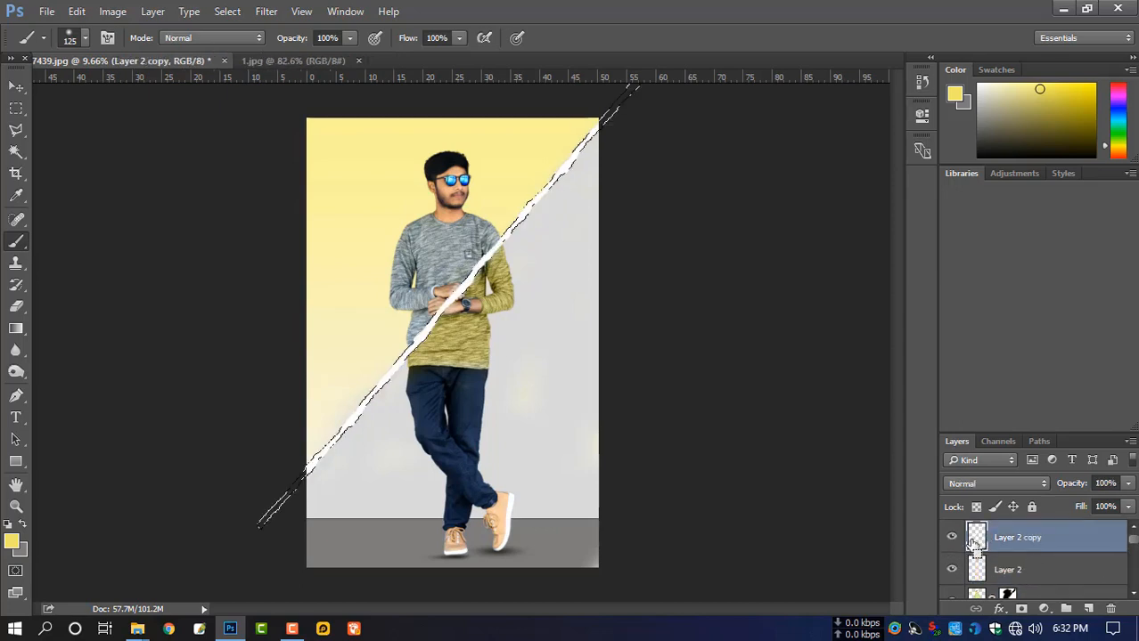
{"action": "left_click", "coordinate": [20, 548]}
{"action": "left_click", "coordinate": [701, 407]}
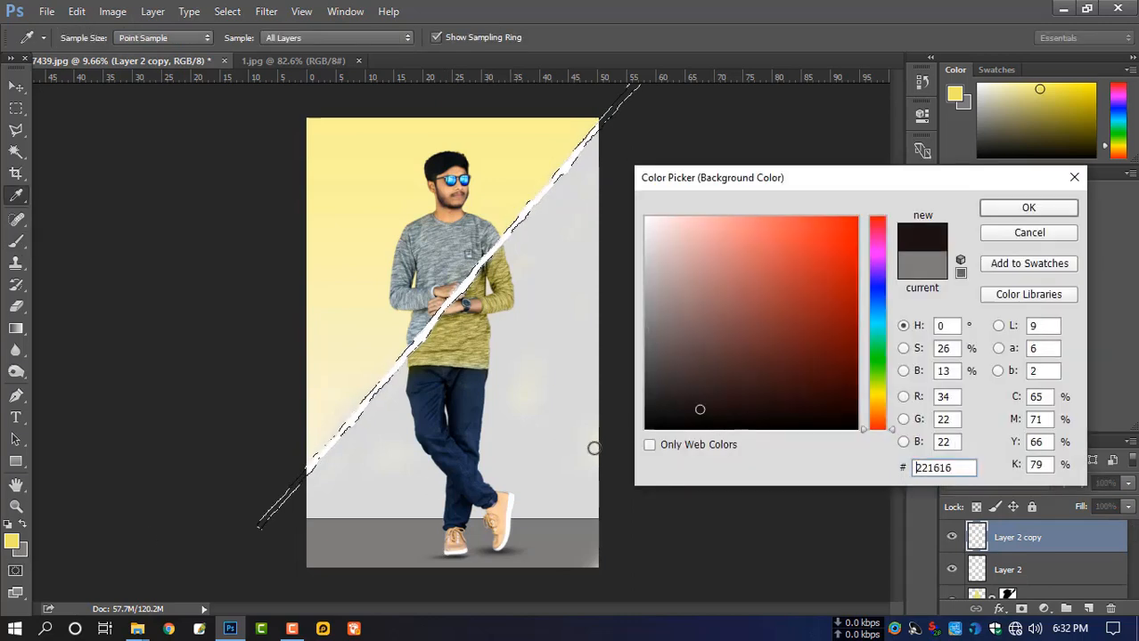
{"action": "left_click", "coordinate": [1029, 206]}
{"action": "key", "text": "ctrl+BackSpace"}
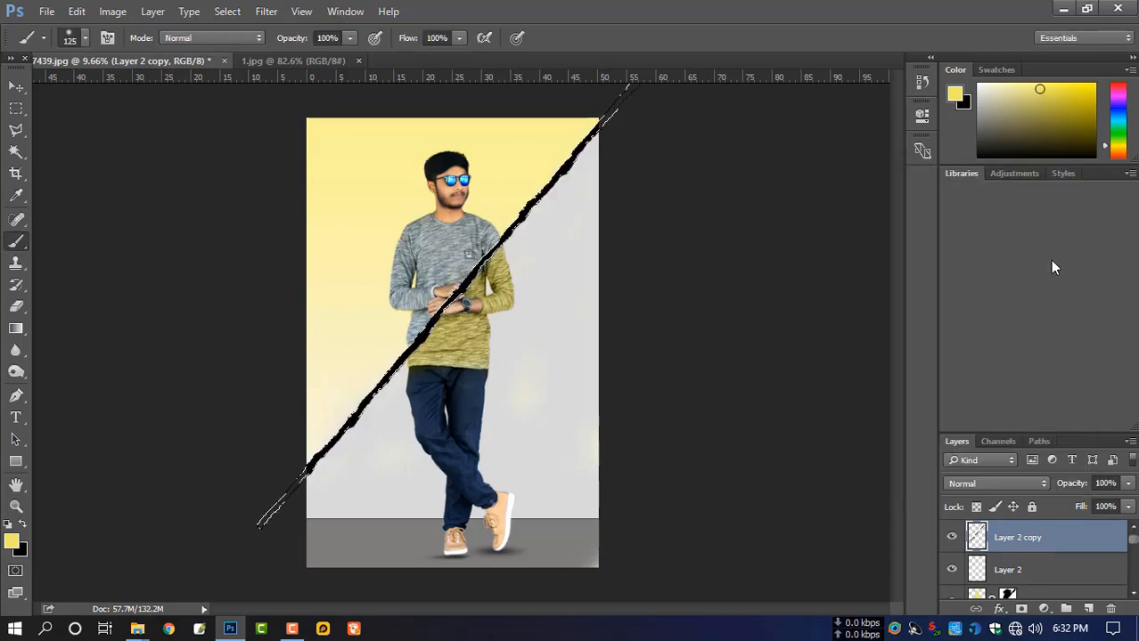
{"action": "key", "text": "ctrl+d"}
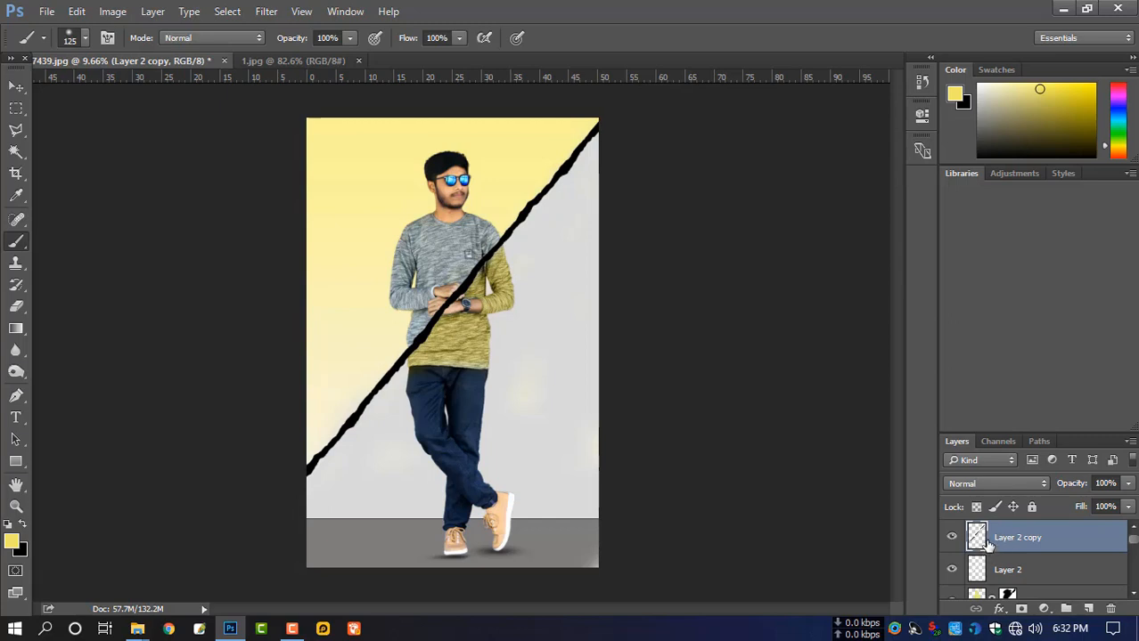
- Place Layer 2 above the black Layer 2 copy and nudge the white strip slightly downward
{"action": "mouse_move", "coordinate": [996, 550]}
{"action": "left_mouse_down"}
{"action": "mouse_move", "coordinate": [1009, 575]}
{"action": "mouse_move", "coordinate": [1011, 542]}
{"action": "left_mouse_up"}
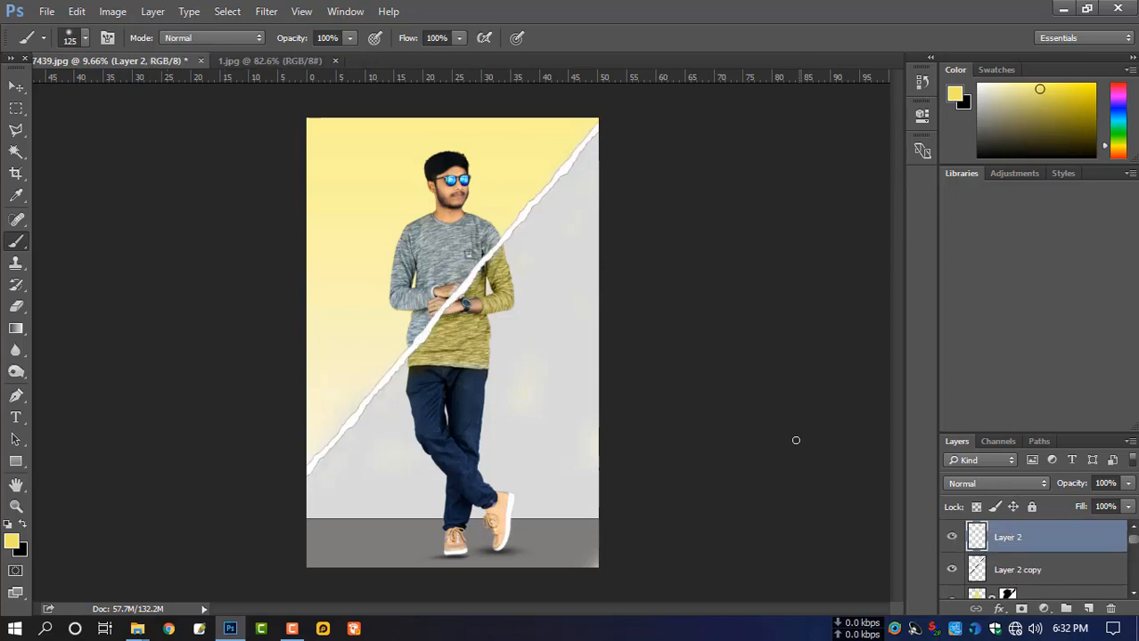
{"action": "key", "text": "v"}
{"action": "key", "text": "Down"}
{"action": "key", "text": "Down"}
{"action": "key", "text": "Down"}
{"action": "key", "text": "Down"}
{"action": "key", "text": "Down"}
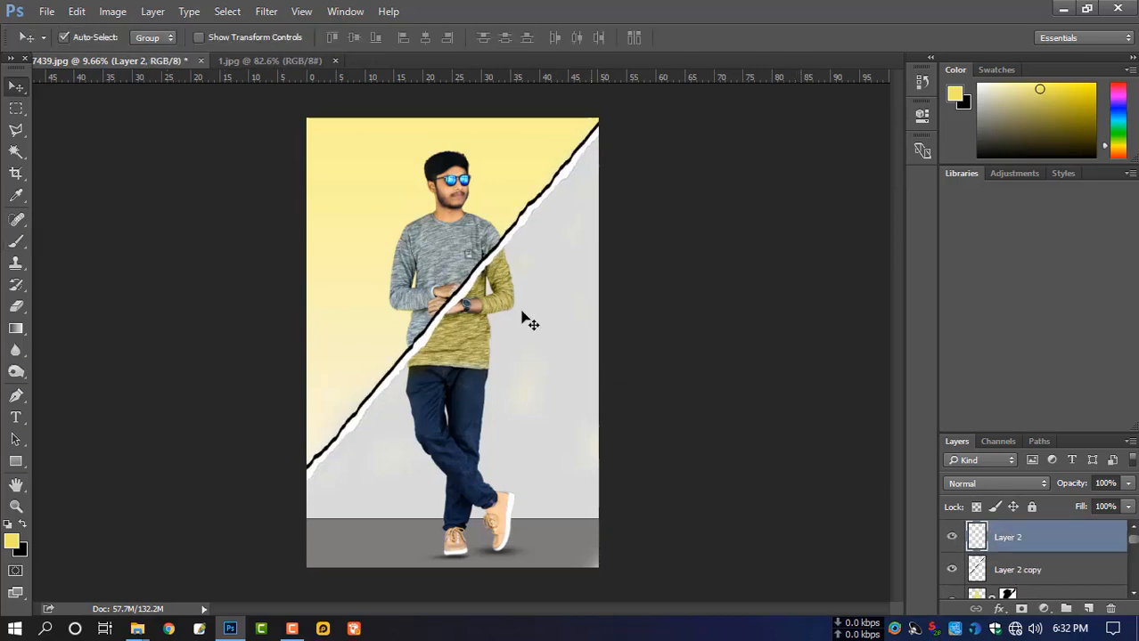
- Soften the black strip on Layer 2 copy with a 45.6-pixel Gaussian Blur and reduce its opacity to 87%
{"action": "key", "text": "alt+bracketleft"}
{"action": "left_click", "coordinate": [265, 12]}
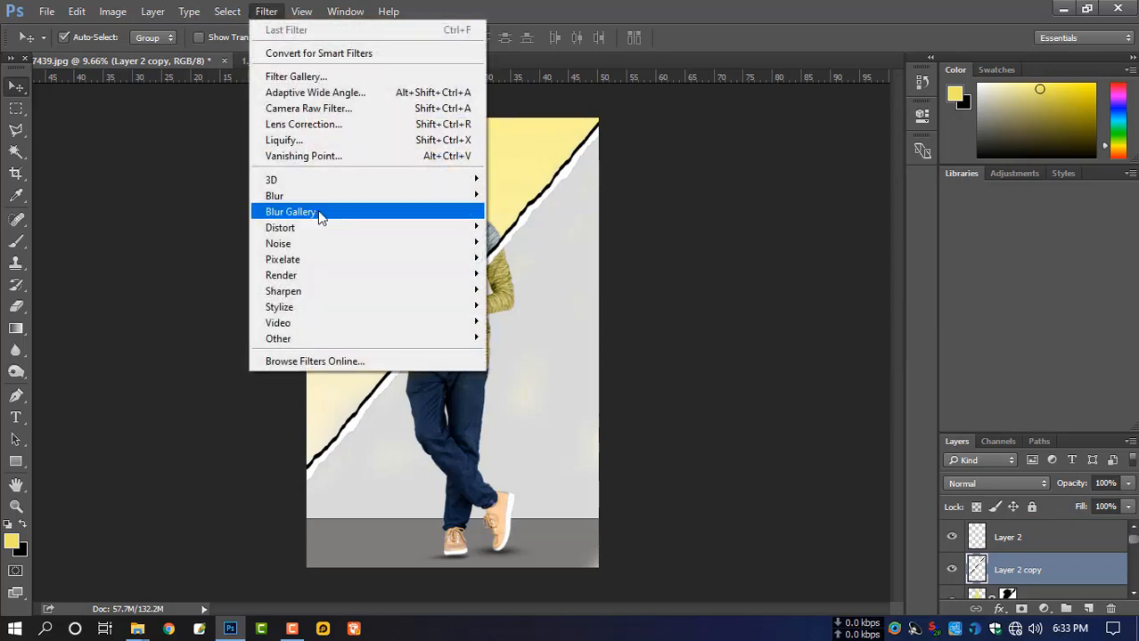
{"action": "mouse_move", "coordinate": [328, 200]}
{"action": "left_click", "coordinate": [533, 260]}
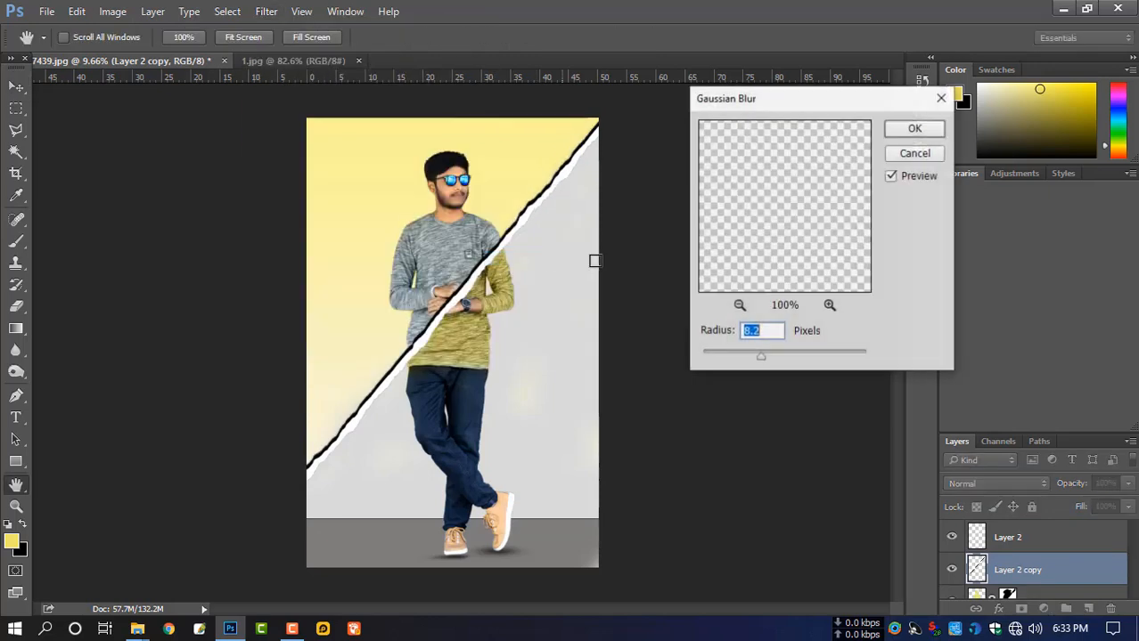
{"action": "left_click_drag", "start_coordinate": [758, 366], "coordinate": [792, 360]}
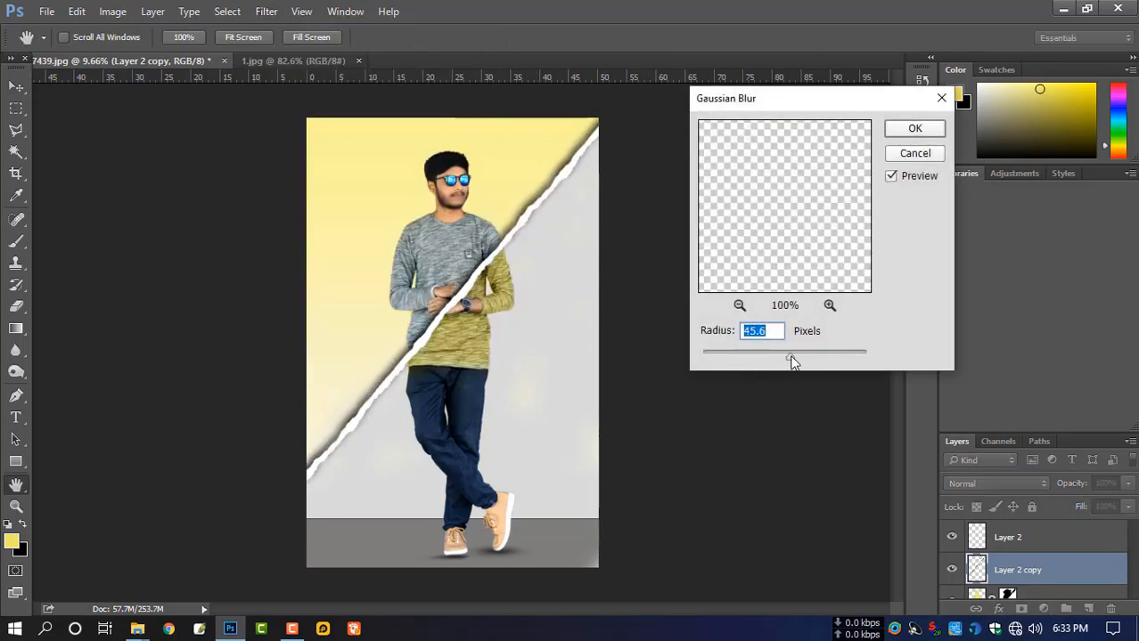
{"action": "left_click", "coordinate": [931, 134]}
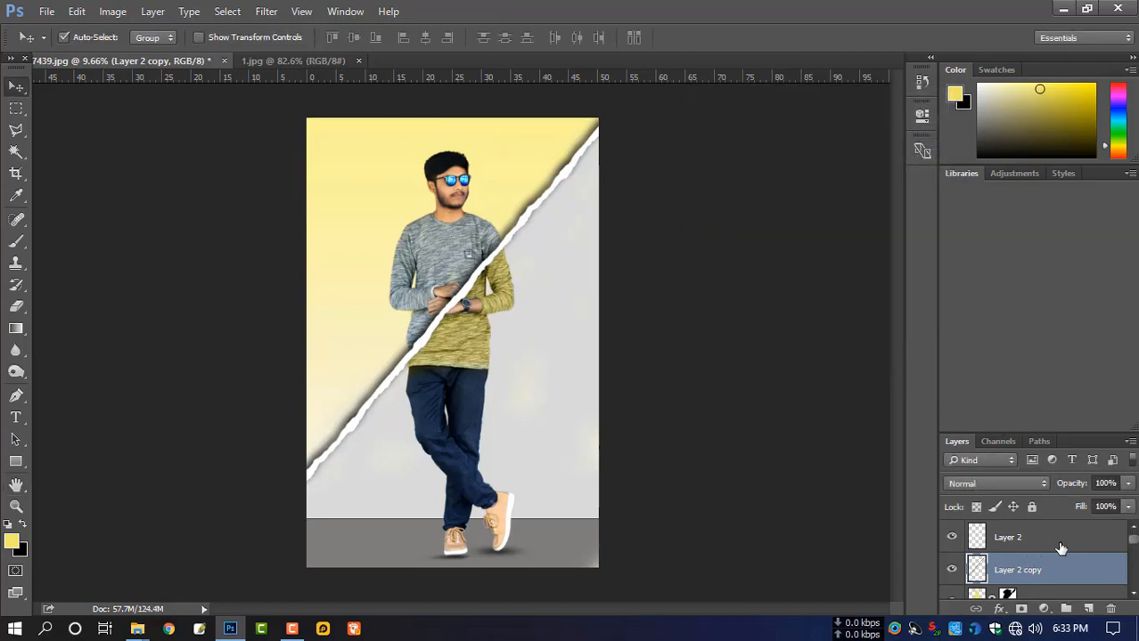
{"action": "left_click", "coordinate": [1127, 506]}
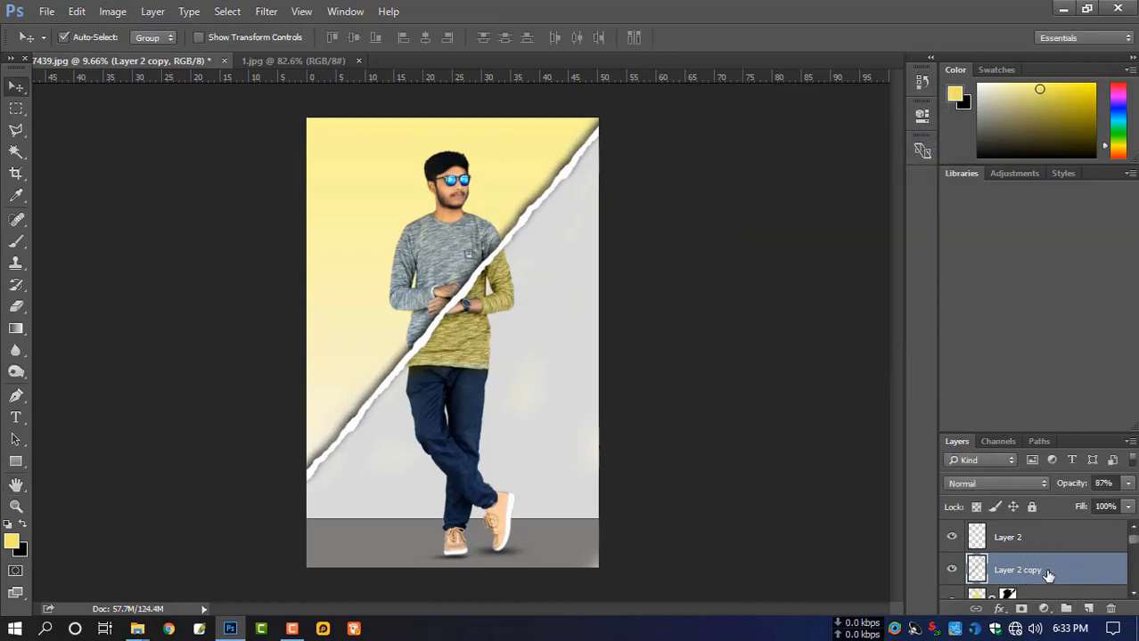
- Duplicate the Background copy layer below Background copy 2
{"action": "scroll", "coordinate": [1021, 580], "scroll_direction": "down", "scroll_amount": 2}
{"action": "left_click", "coordinate": [1018, 574]}
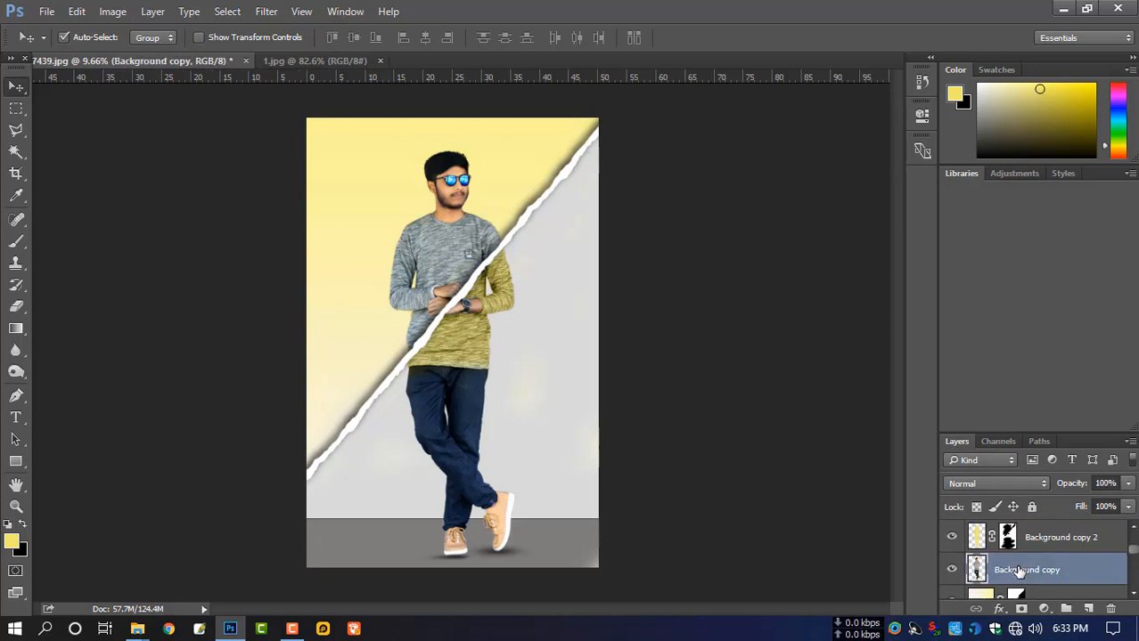
{"action": "key", "text": "ctrl+j"}
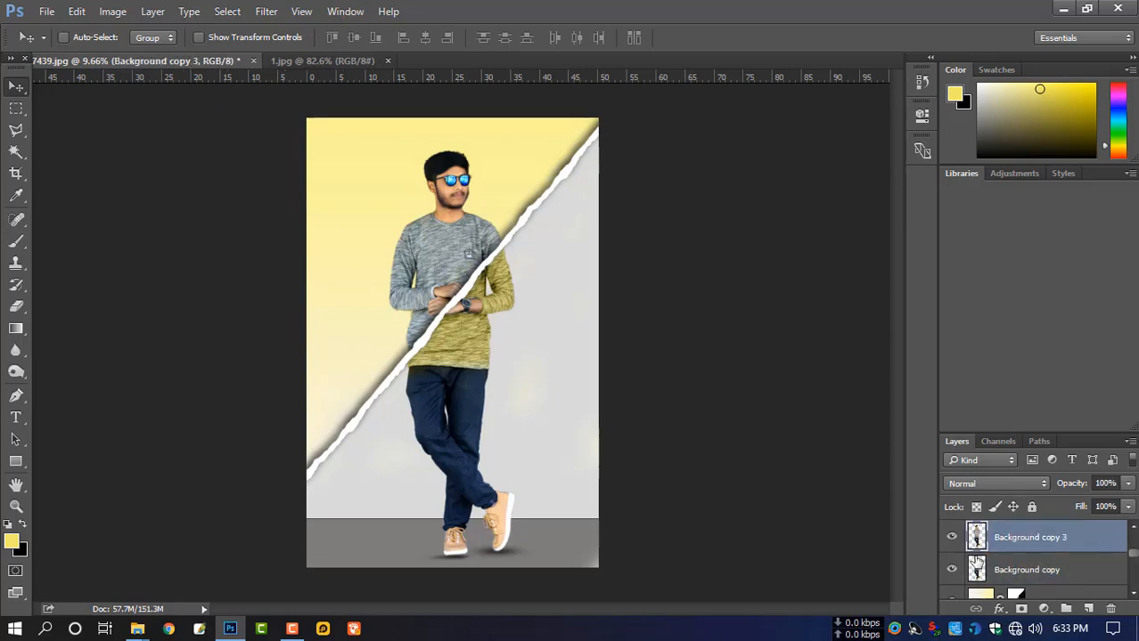
- Fill the man's silhouette on Background copy 3 with black from its own outline selection, and deselect it
{"action": "left_click", "coordinate": [977, 538], "text": "ctrl"}
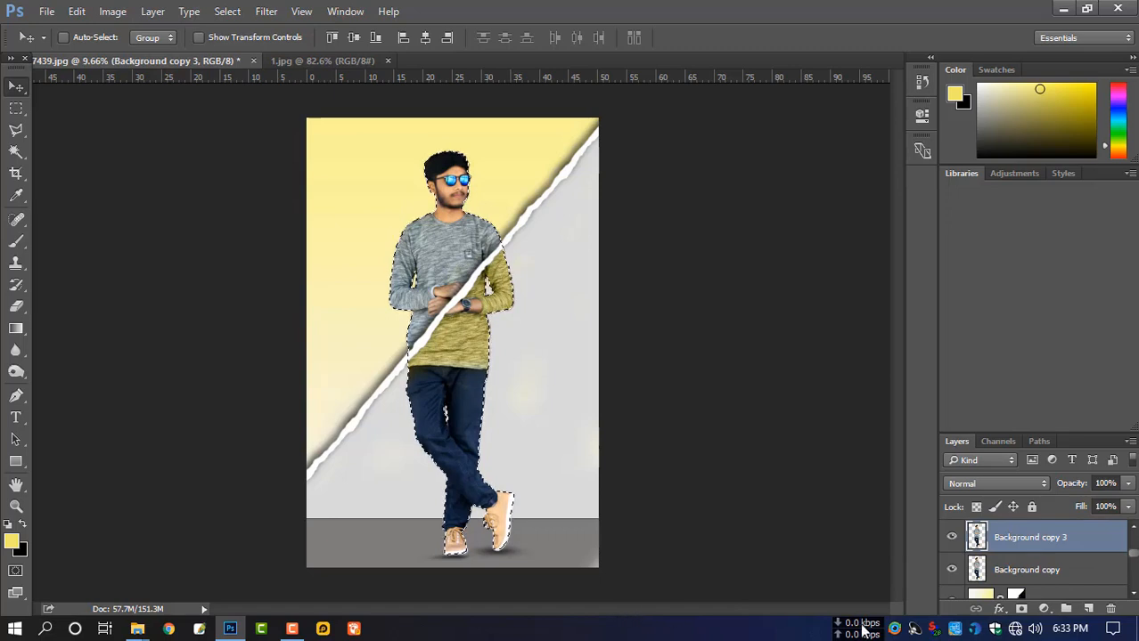
{"action": "key", "text": "alt+BackSpace"}
{"action": "key", "text": "ctrl+BackSpace"}
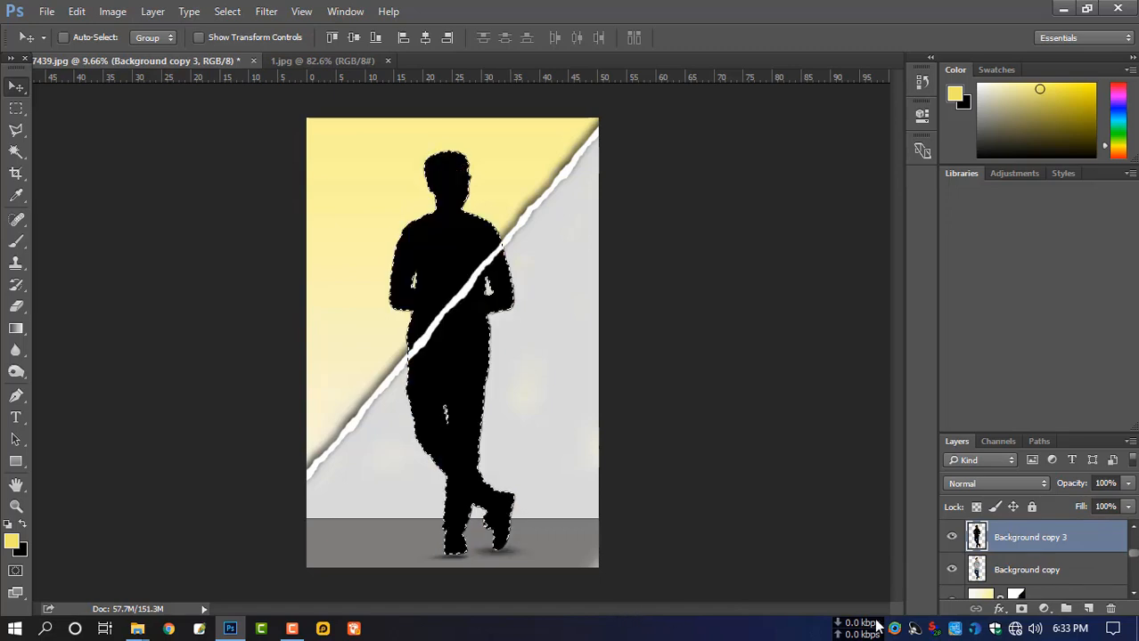
{"action": "key", "text": "ctrl+d"}
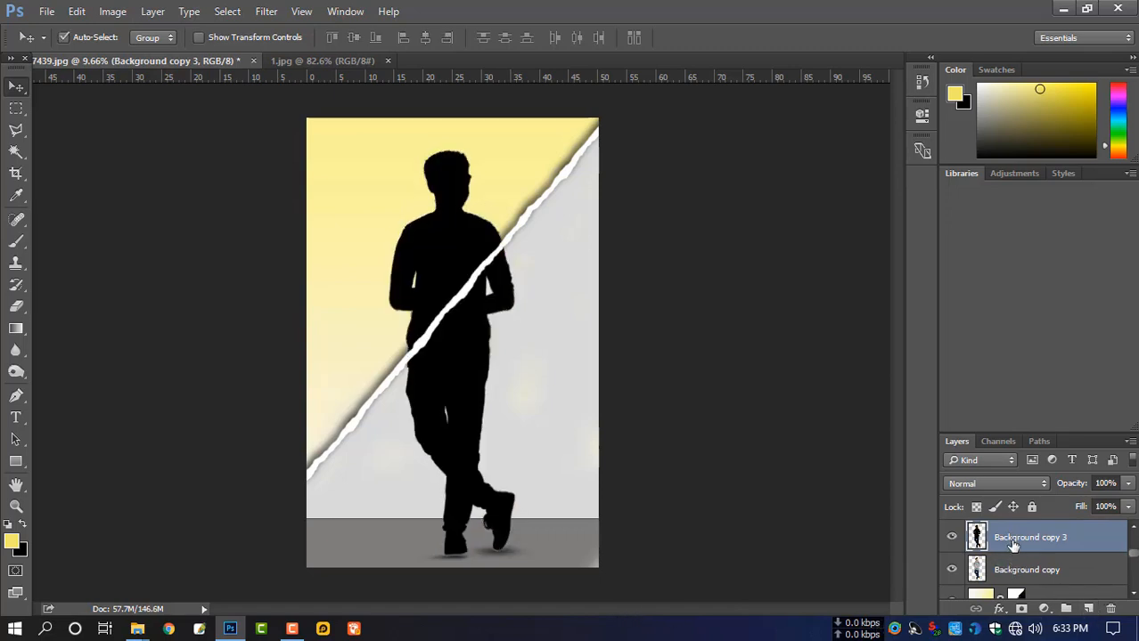
- Place the black Background copy 3 beneath Background copy and nudge the silhouette slightly to the left of the man
{"action": "left_click_drag", "start_coordinate": [1012, 545], "coordinate": [1014, 571]}
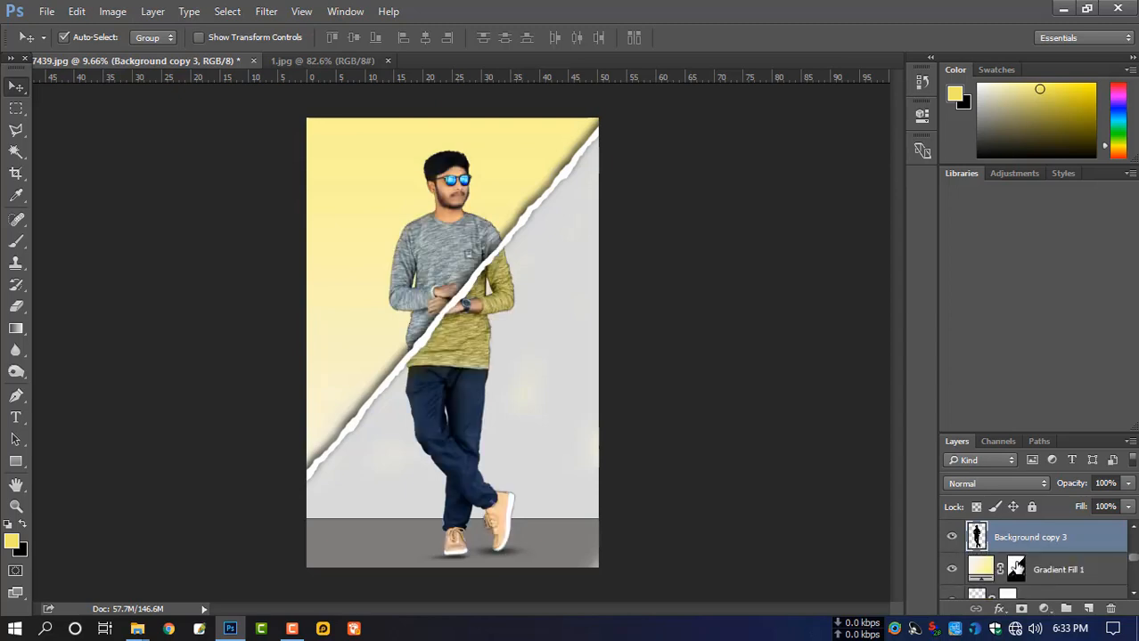
{"action": "key", "text": "shift+Left"}
{"action": "key", "text": "shift+Left"}
{"action": "key", "text": "shift+Left"}
{"action": "key", "text": "shift+Left"}
{"action": "key", "text": "shift+Right"}
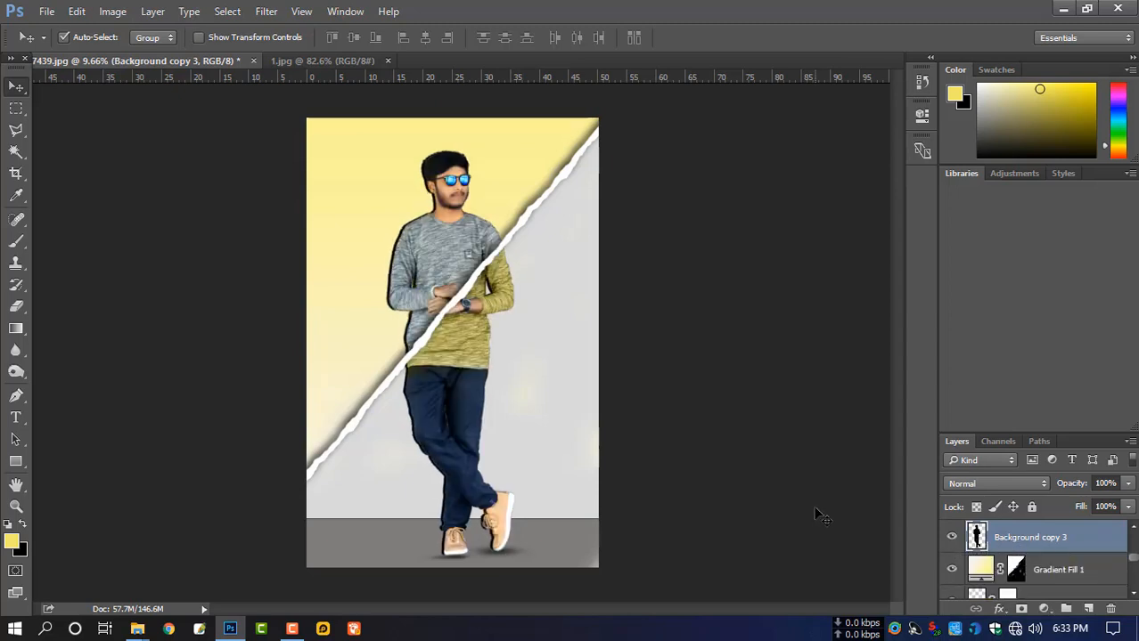
- Soften the black silhouette on Background copy 3 with a 45.6-pixel Gaussian Blur and reduce its opacity to 87%
{"action": "left_click", "coordinate": [265, 10]}
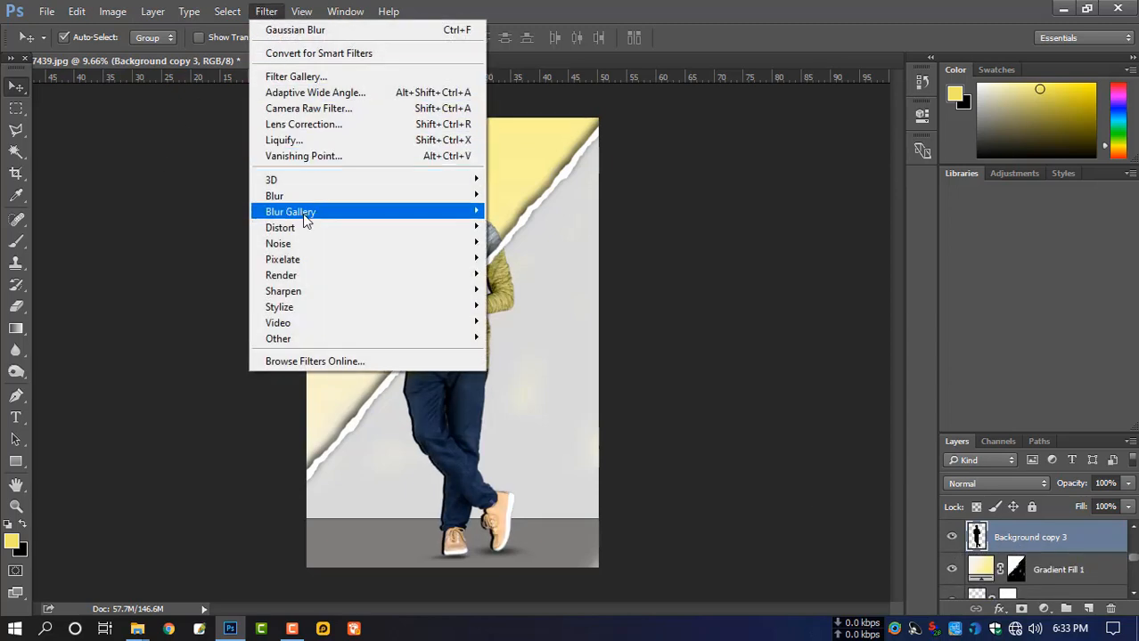
{"action": "mouse_move", "coordinate": [316, 201]}
{"action": "left_click", "coordinate": [525, 258]}
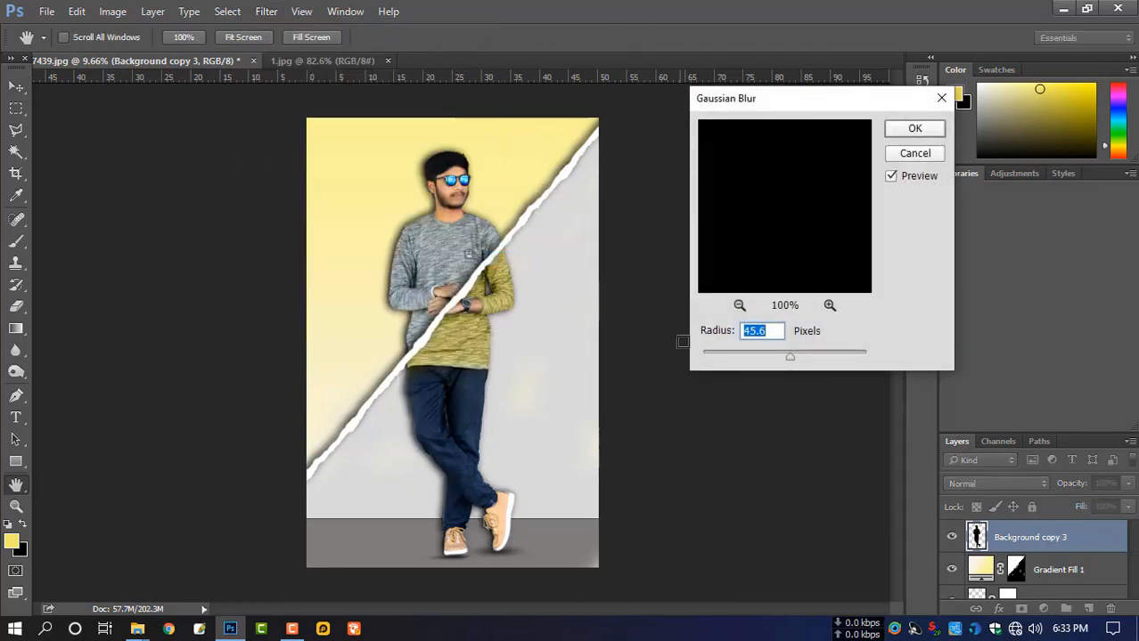
{"action": "left_click", "coordinate": [892, 177]}
{"action": "left_click", "coordinate": [894, 175]}
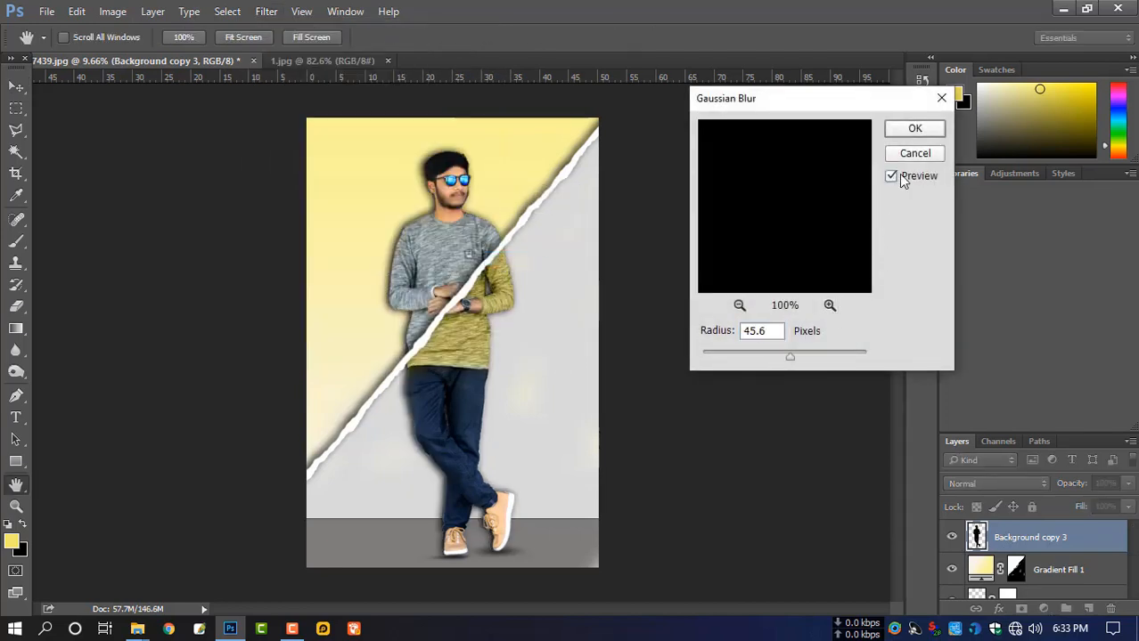
{"action": "left_click", "coordinate": [912, 128]}
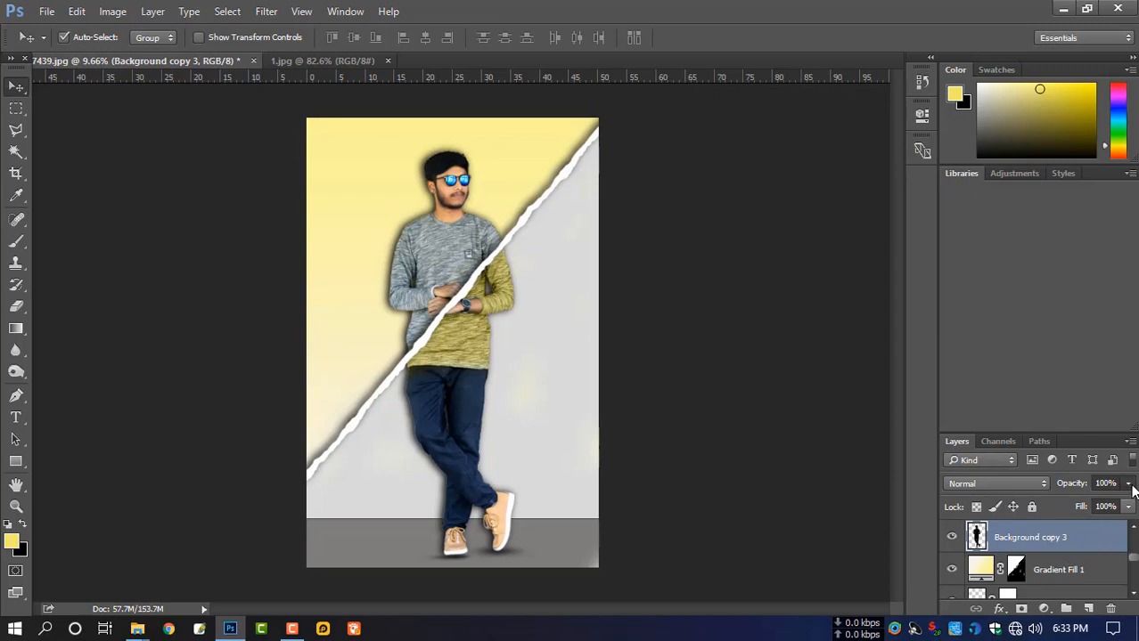
{"action": "left_click", "coordinate": [1128, 484]}
{"action": "left_click_drag", "start_coordinate": [1130, 506], "coordinate": [1120, 507]}
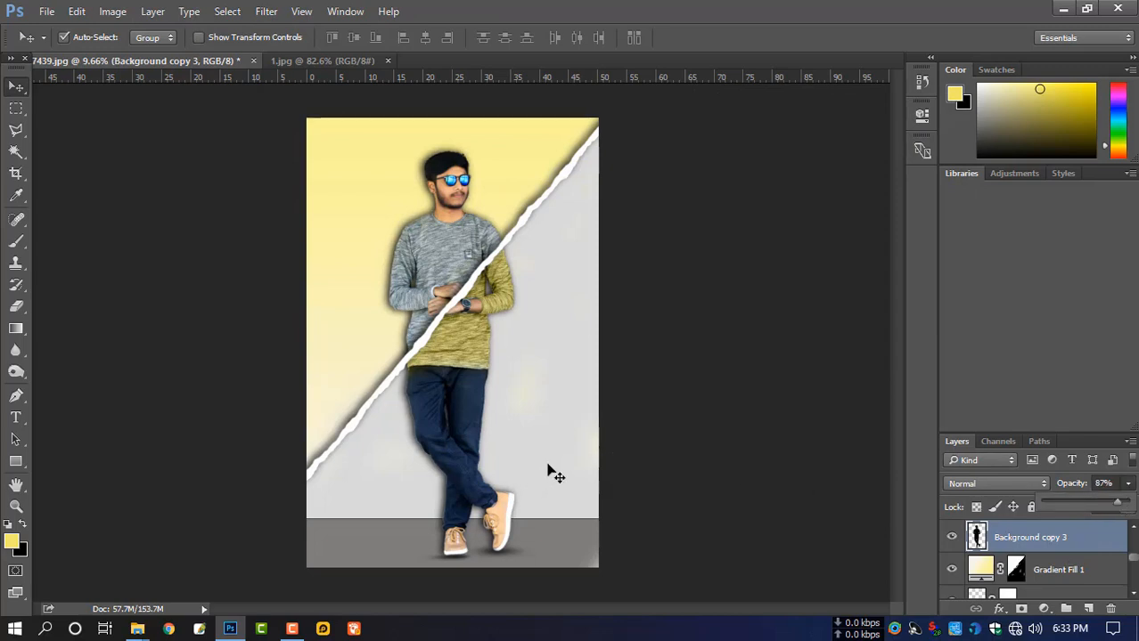
- Burn the midtones of the man's shoes, trousers and sweater on Background copy with a 600-pixel brush at 53% exposure
{"action": "scroll", "coordinate": [987, 551], "scroll_direction": "up", "scroll_amount": 1}
{"action": "left_click", "coordinate": [1019, 538]}
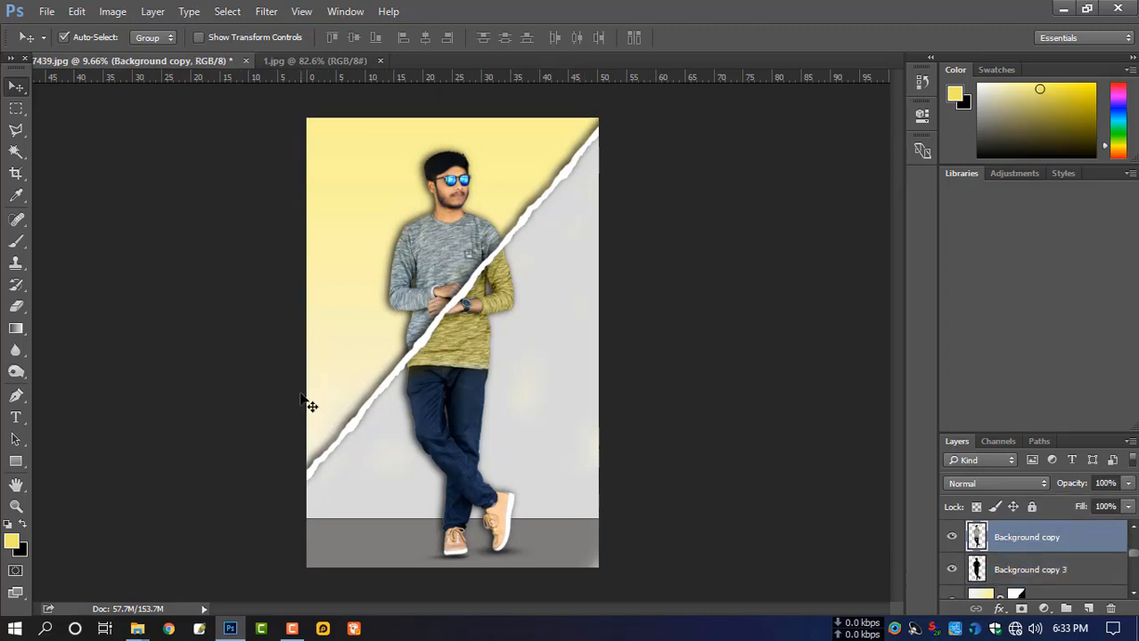
{"action": "left_click", "coordinate": [16, 372]}
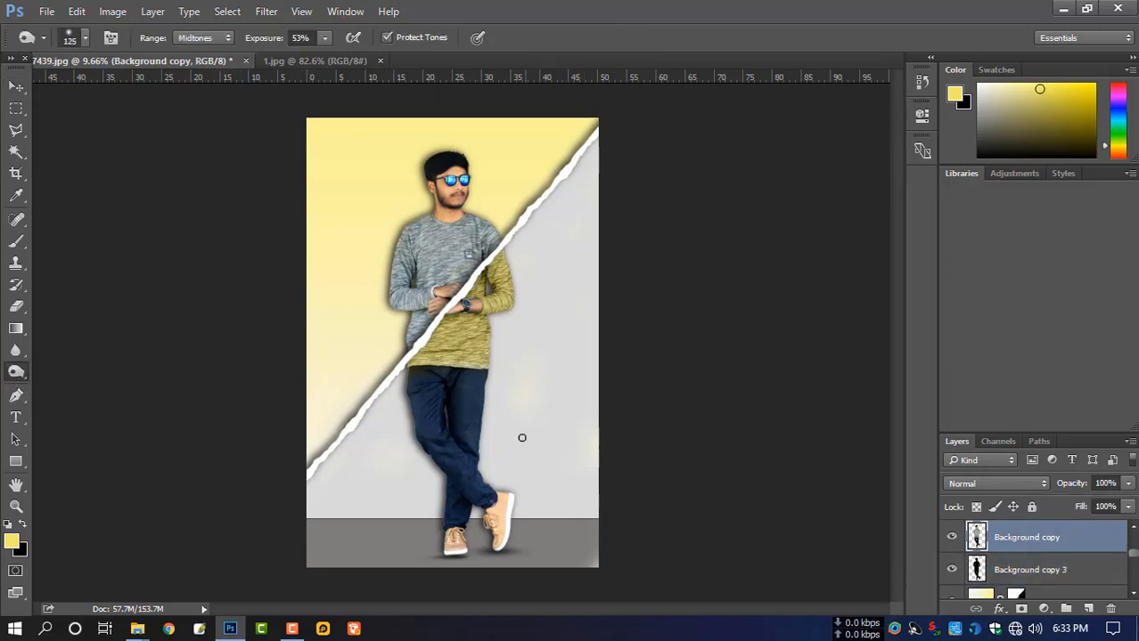
{"action": "key", "text": "bracketright"}
{"action": "key", "text": "bracketright"}
{"action": "key", "text": "bracketright"}
{"action": "key", "text": "bracketright"}
{"action": "key", "text": "bracketright"}
{"action": "key", "text": "bracketright"}
{"action": "key", "text": "bracketright"}
{"action": "key", "text": "bracketright"}
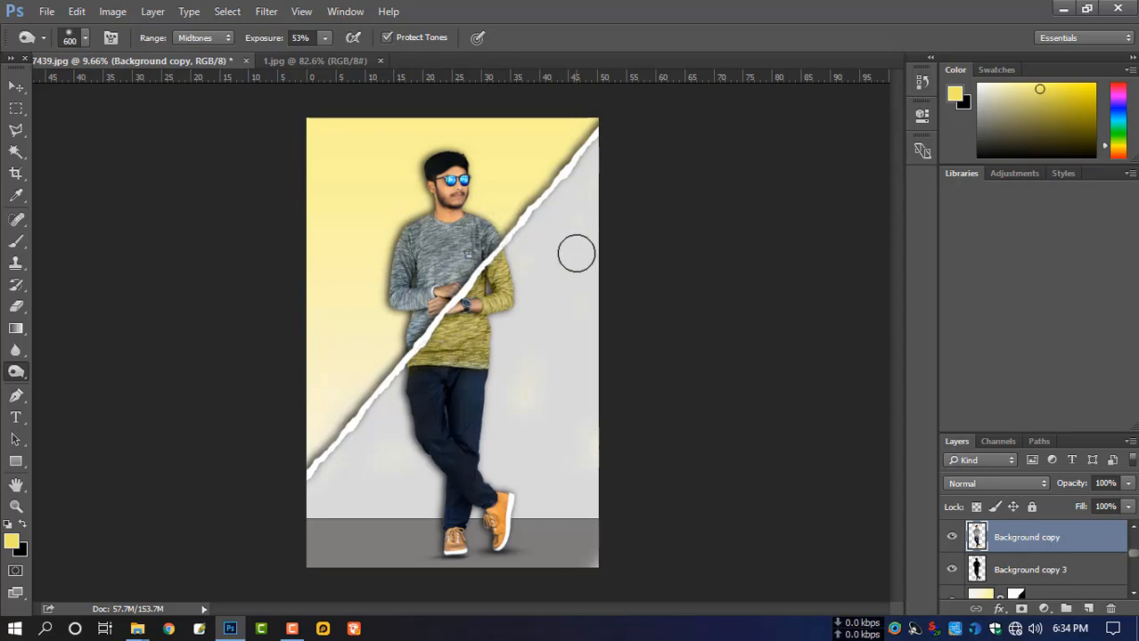
{"action": "scroll", "coordinate": [573, 259], "scroll_direction": "up", "scroll_amount": 1}
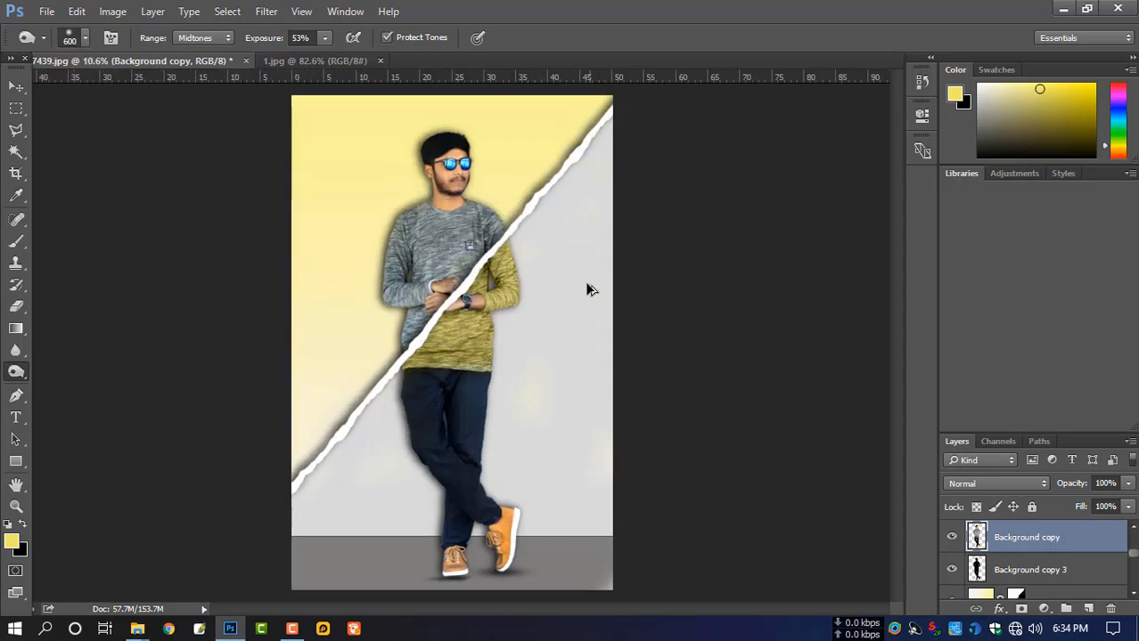
{"action": "scroll", "coordinate": [587, 290], "scroll_direction": "down", "scroll_amount": 3}
{"action": "scroll", "coordinate": [581, 392], "scroll_direction": "up", "scroll_amount": 3}
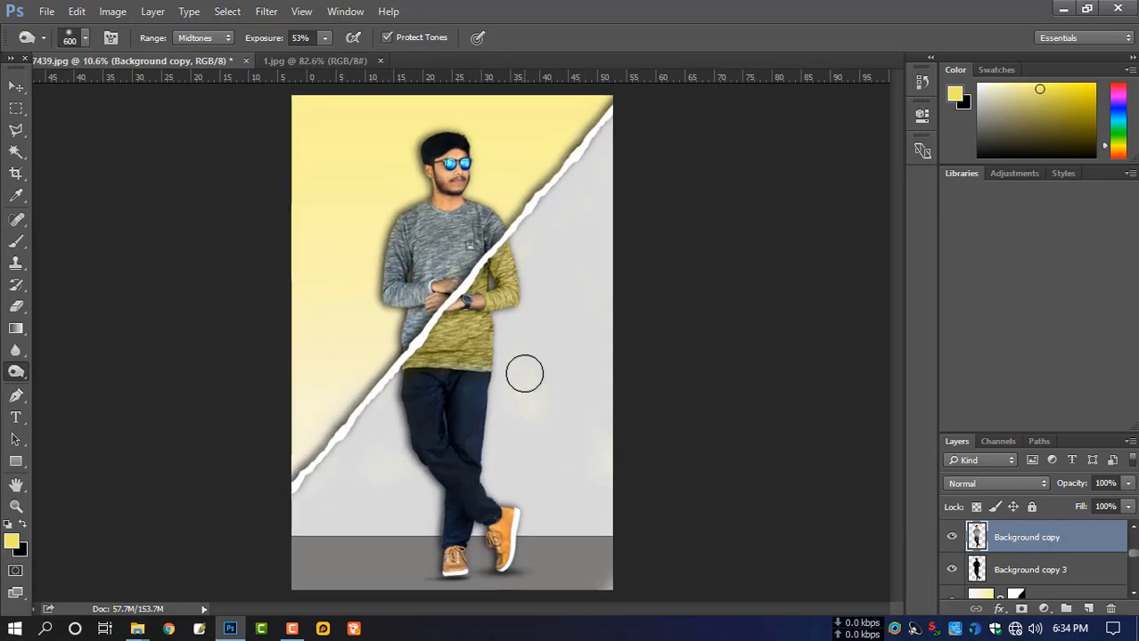
{"action": "scroll", "coordinate": [524, 374], "scroll_direction": "up", "scroll_amount": 1}
{"action": "scroll", "coordinate": [527, 373], "scroll_direction": "down", "scroll_amount": 1}
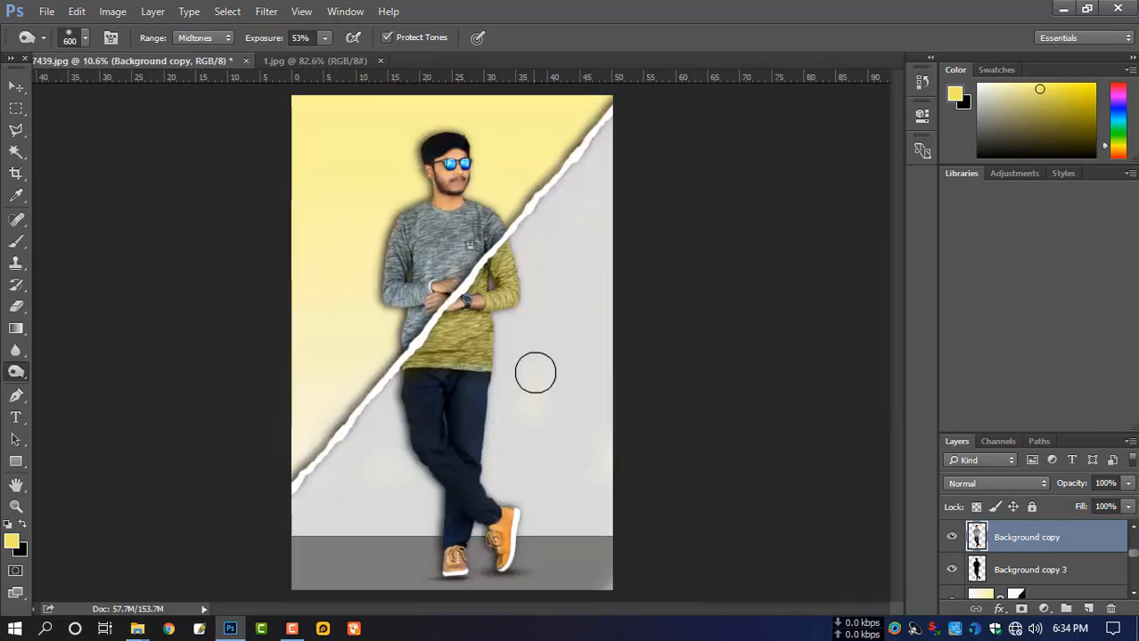